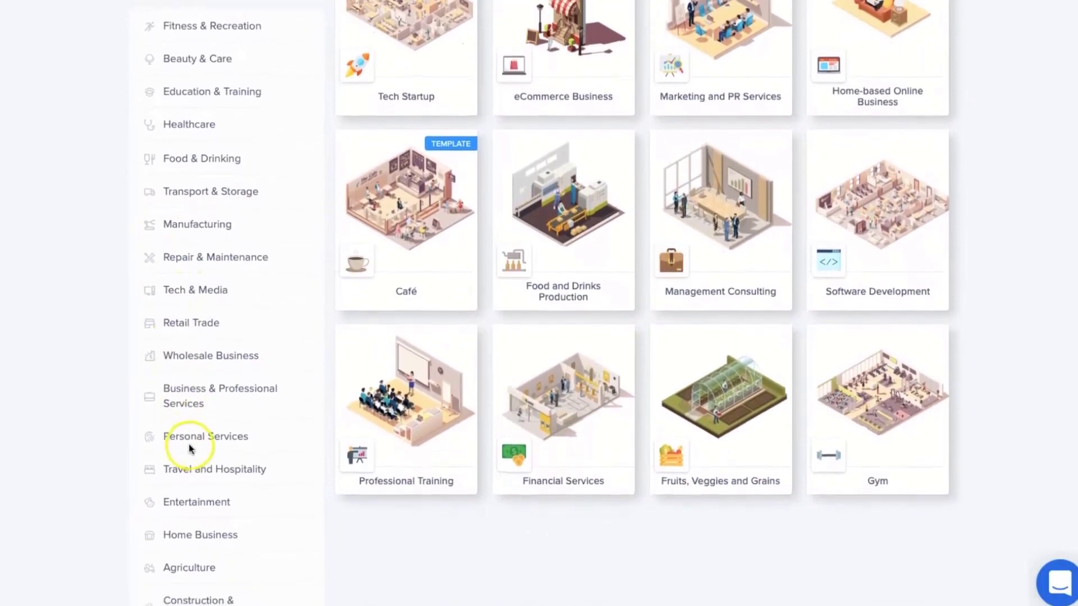
Browse the business idea categories and select the Tech Startup idea with its template.
scroll(195, 437, "down", 2)
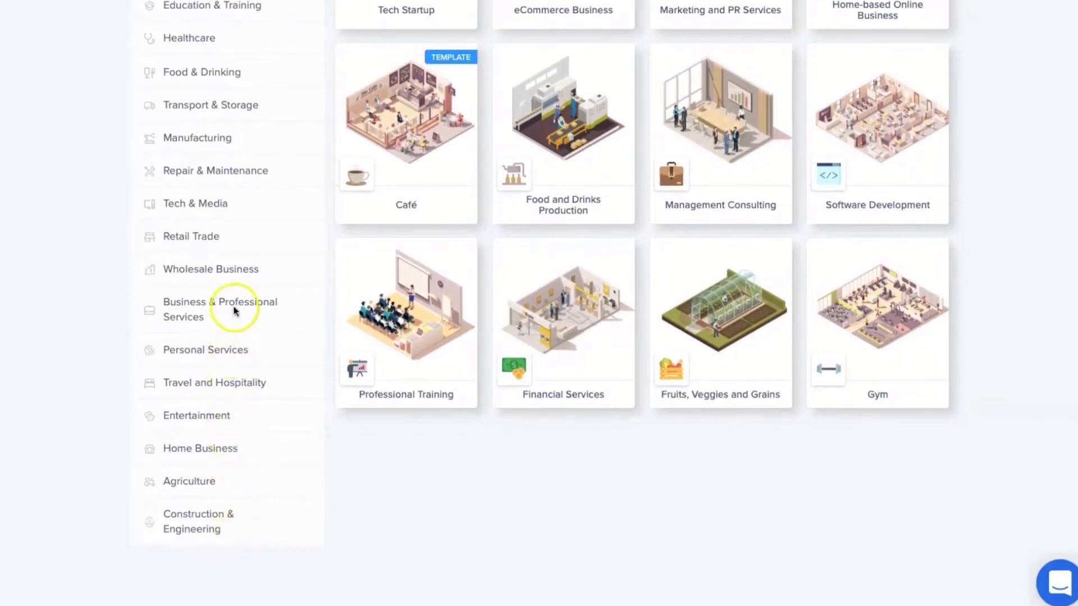
scroll(229, 171, "up", 1)
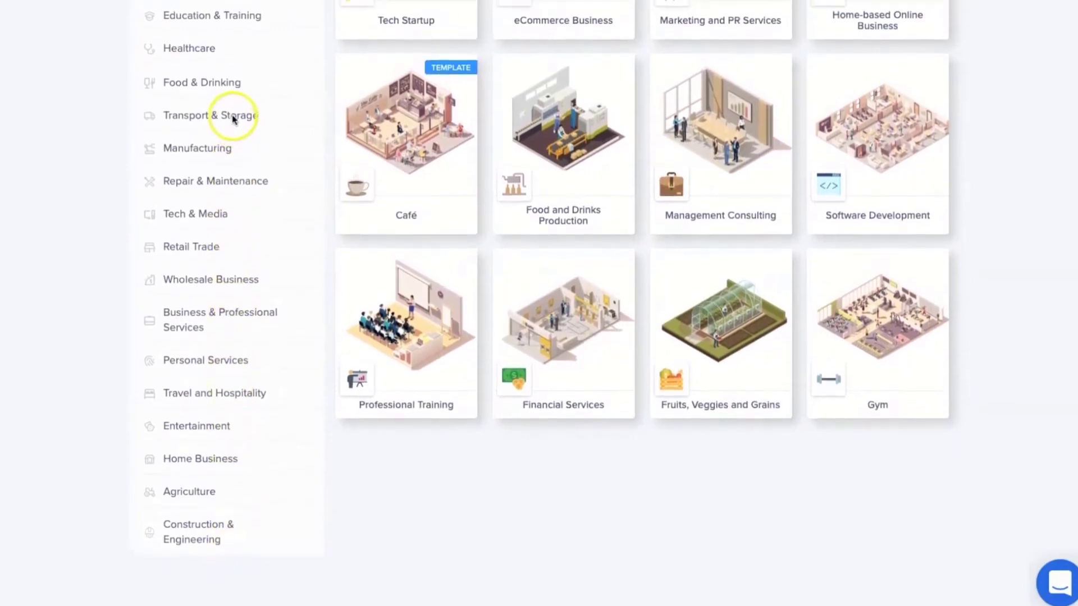
scroll(234, 138, "up", 2)
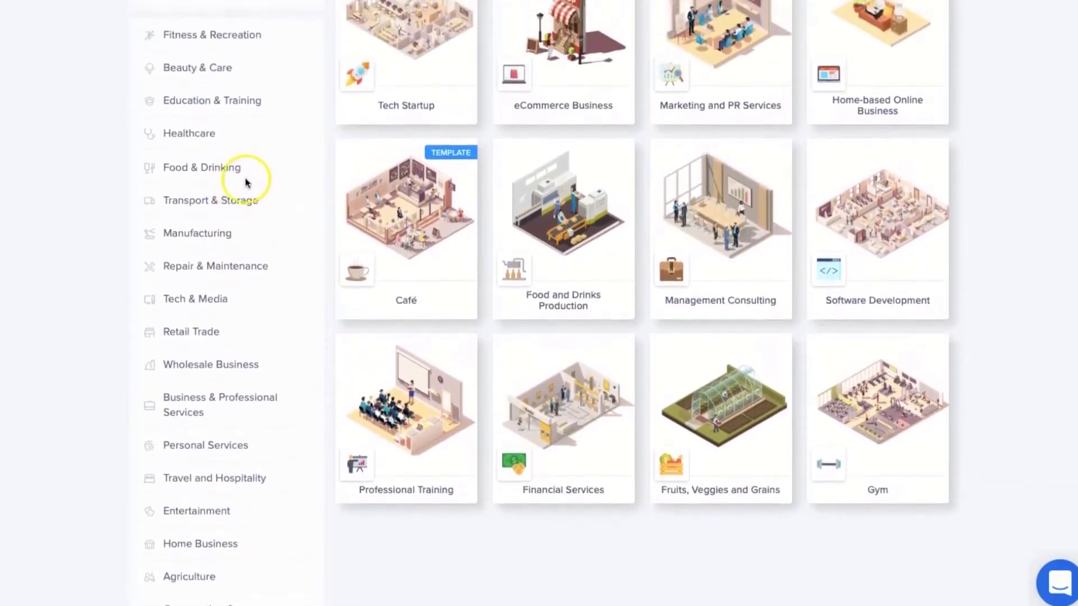
scroll(337, 208, "up", 1)
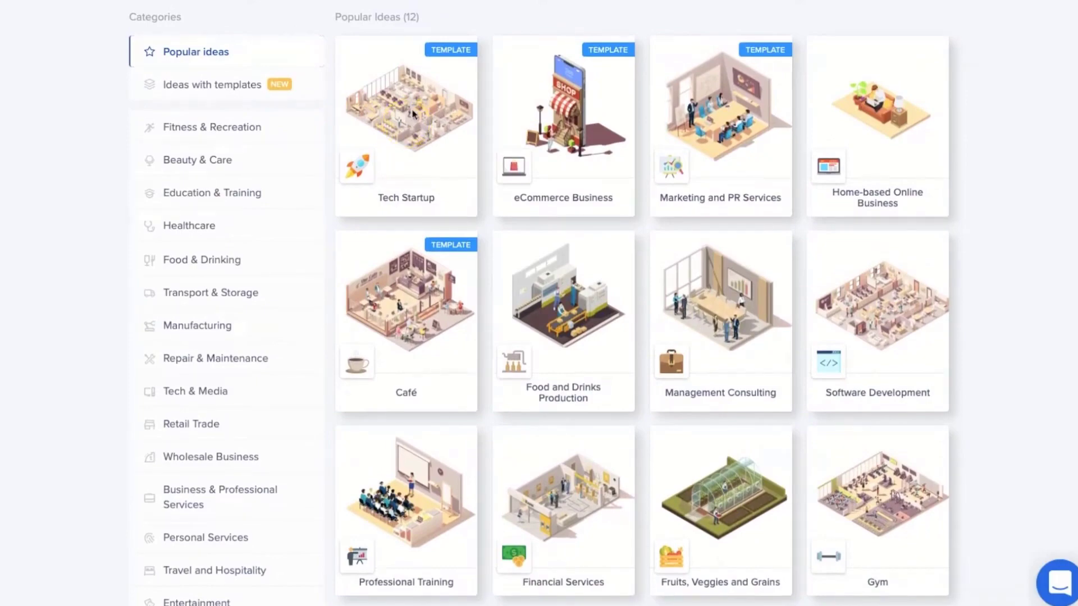
left_click(454, 77)
left_click(427, 163)
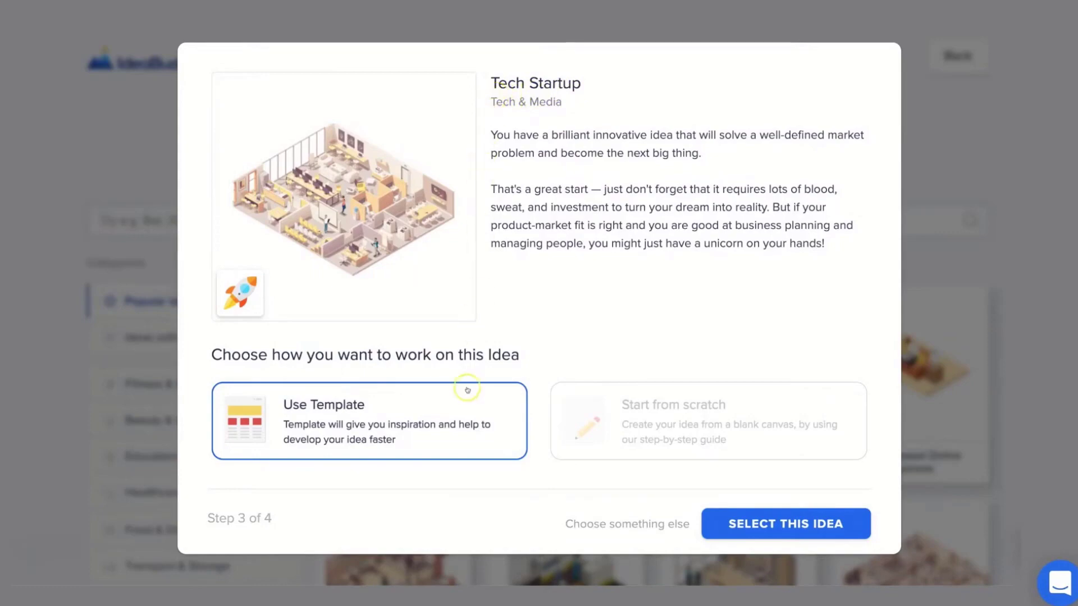
left_click(729, 520)
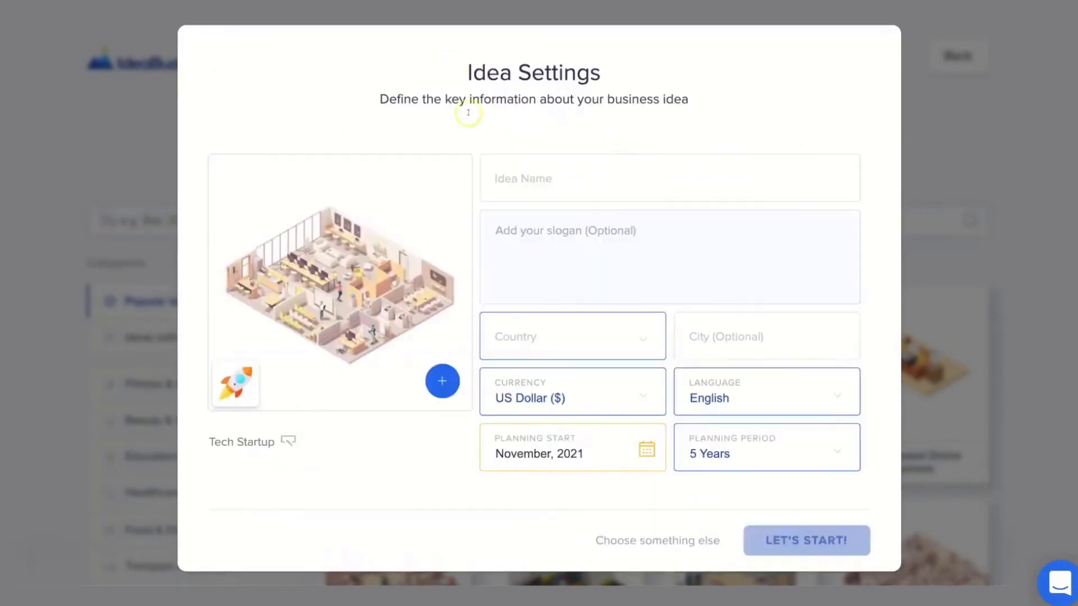
Name the idea with the owner's first name in possessive form followed by "Language App".
left_click(503, 188)
type("Ang")
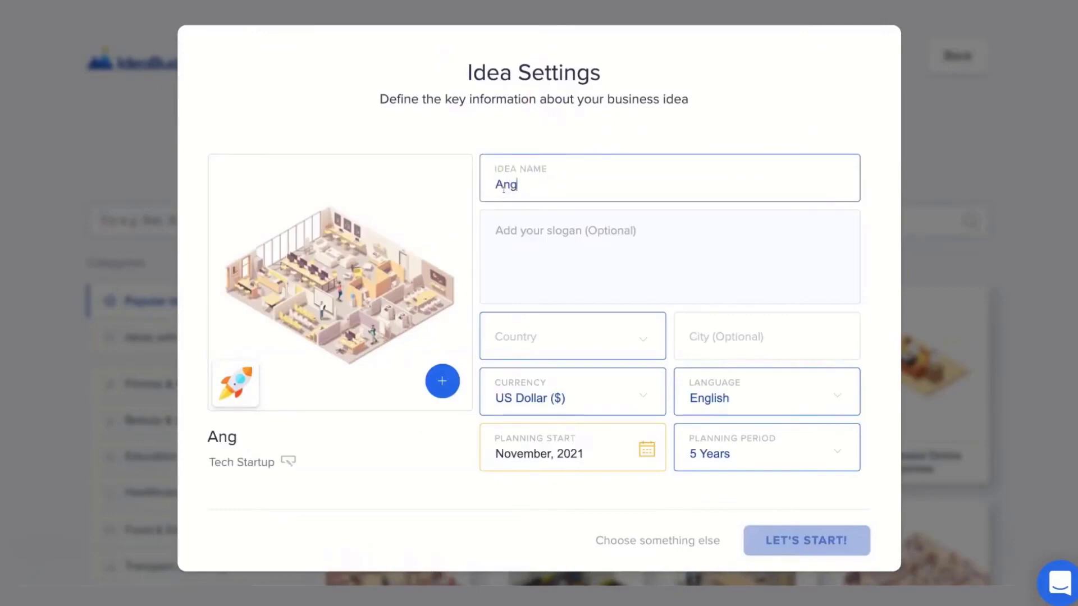
type("ela's Language Ap")
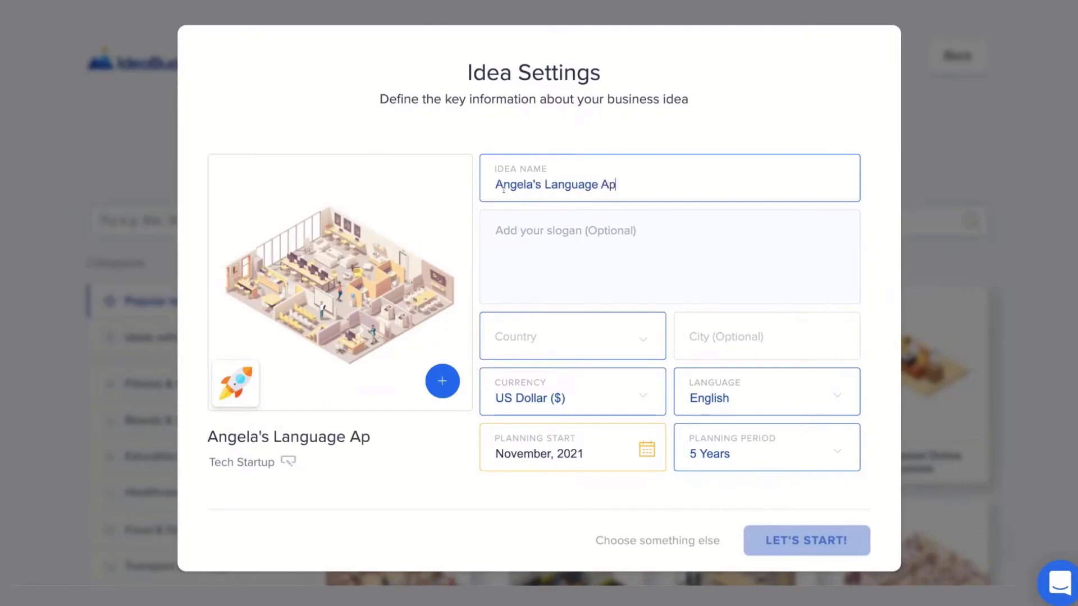
type("p")
Set the idea's country to United States and create the idea, leaving the slogan and city empty.
left_click(524, 263)
left_click(499, 336)
left_click(501, 295)
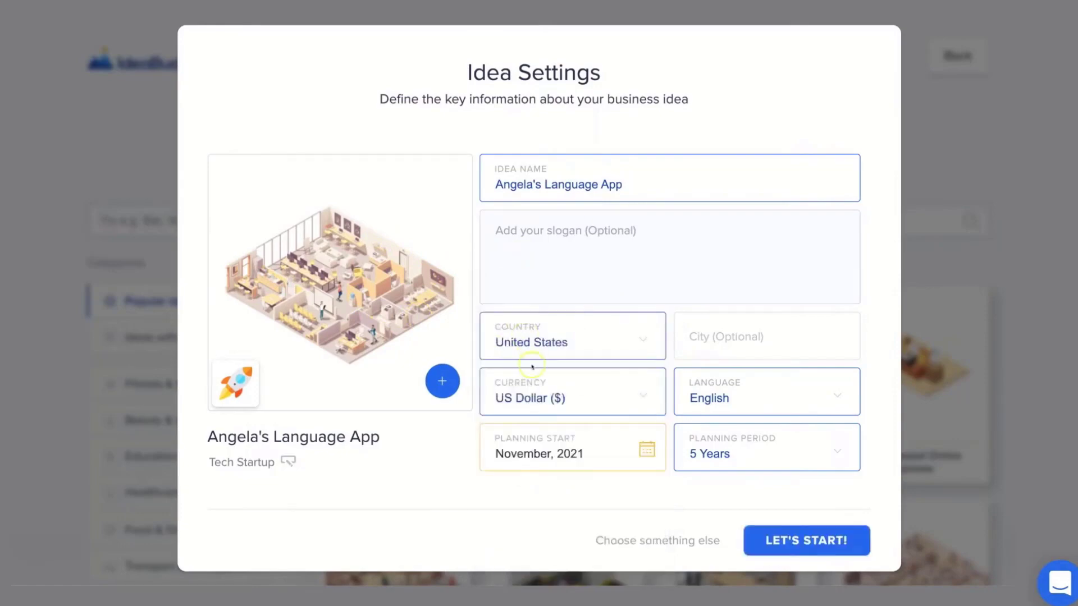
left_click(706, 441)
left_click(714, 339)
left_click(779, 544)
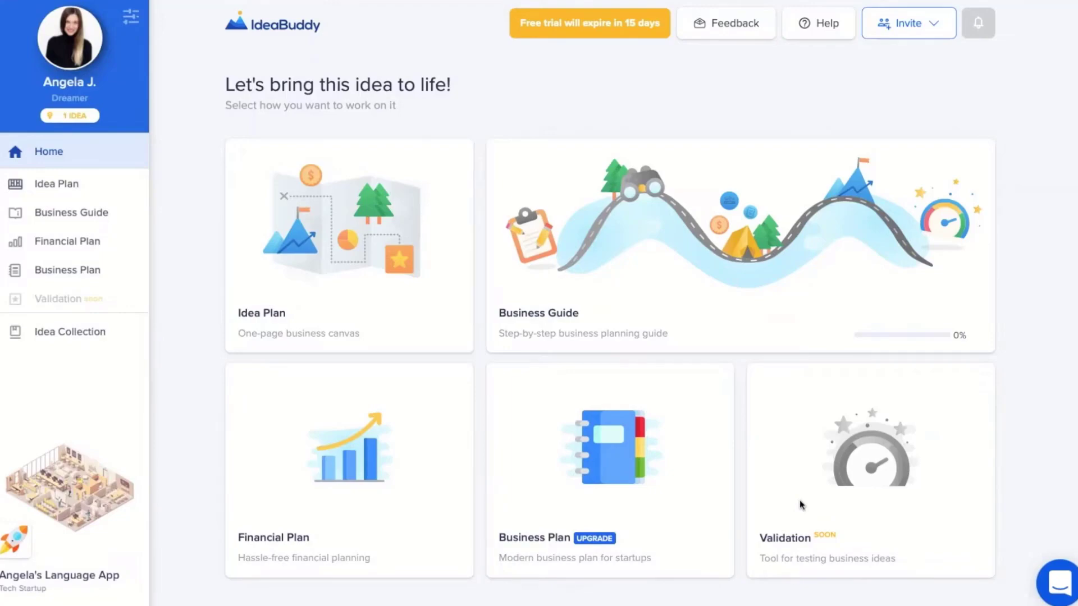
Open the Idea Plan and look through its template notes, the note text area and the tips.
left_click(399, 297)
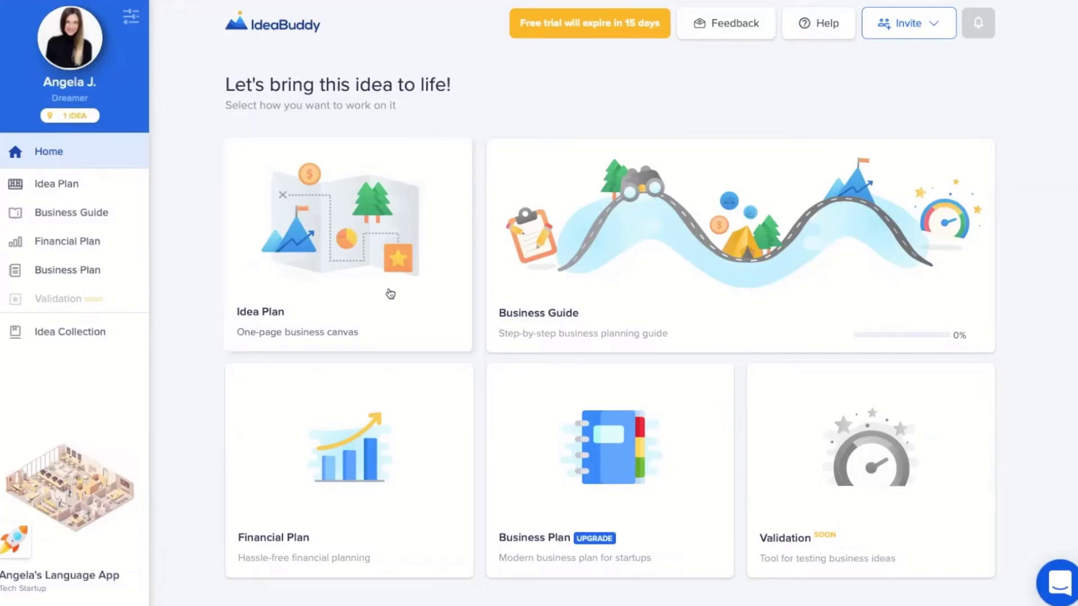
left_click(398, 308)
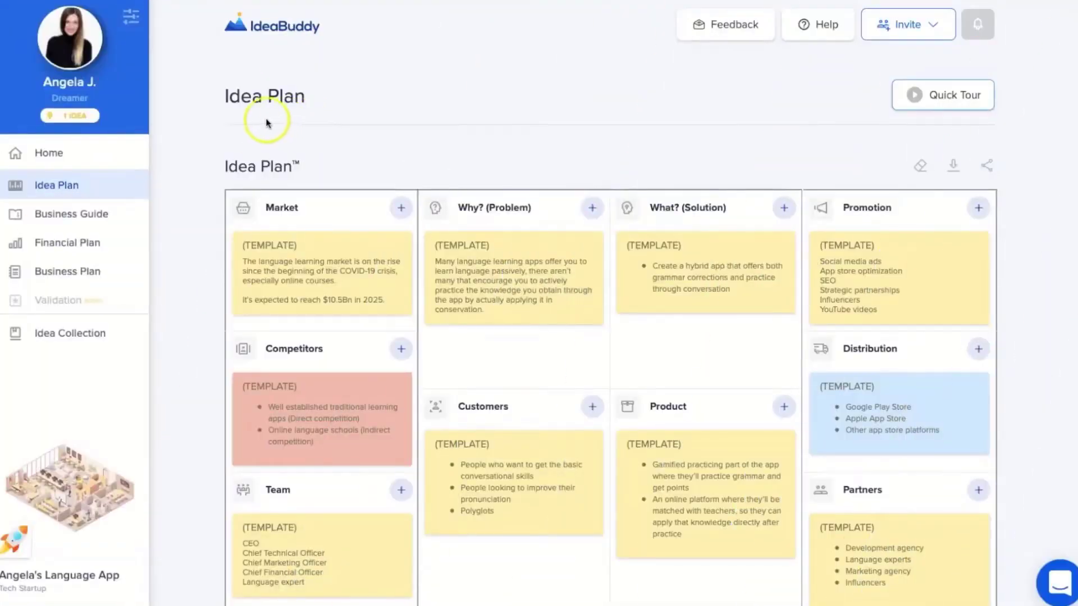
scroll(189, 118, "down", 6)
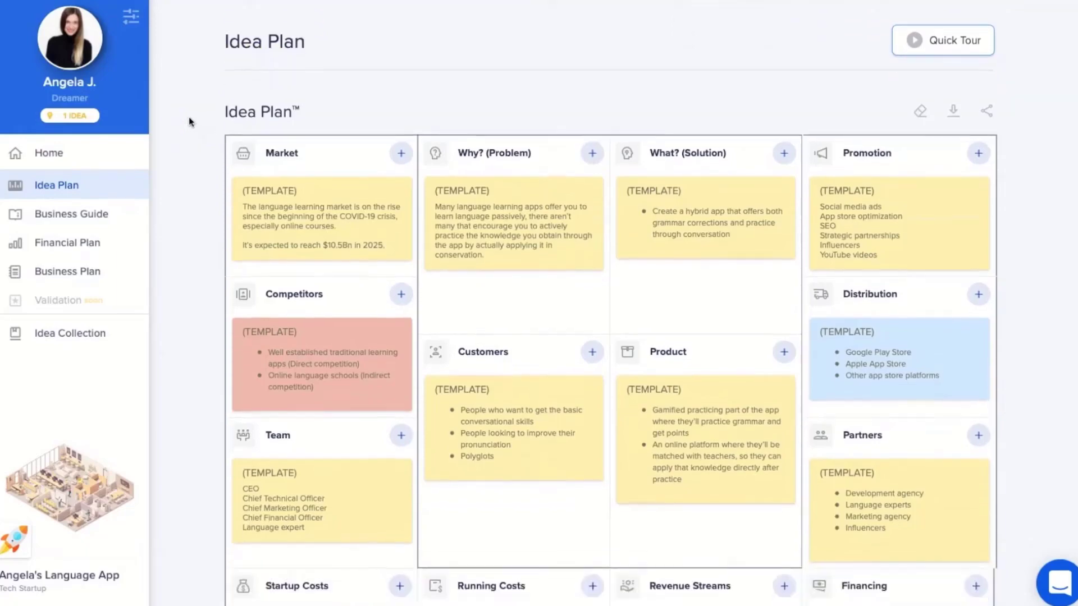
scroll(189, 4, "down", 5)
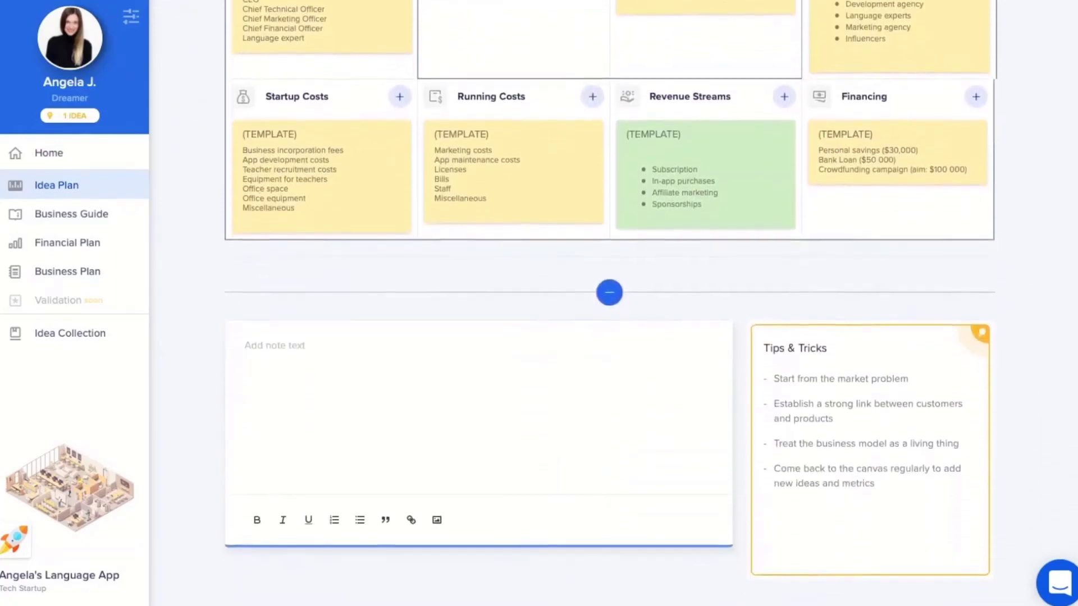
scroll(610, 303, "up", 5)
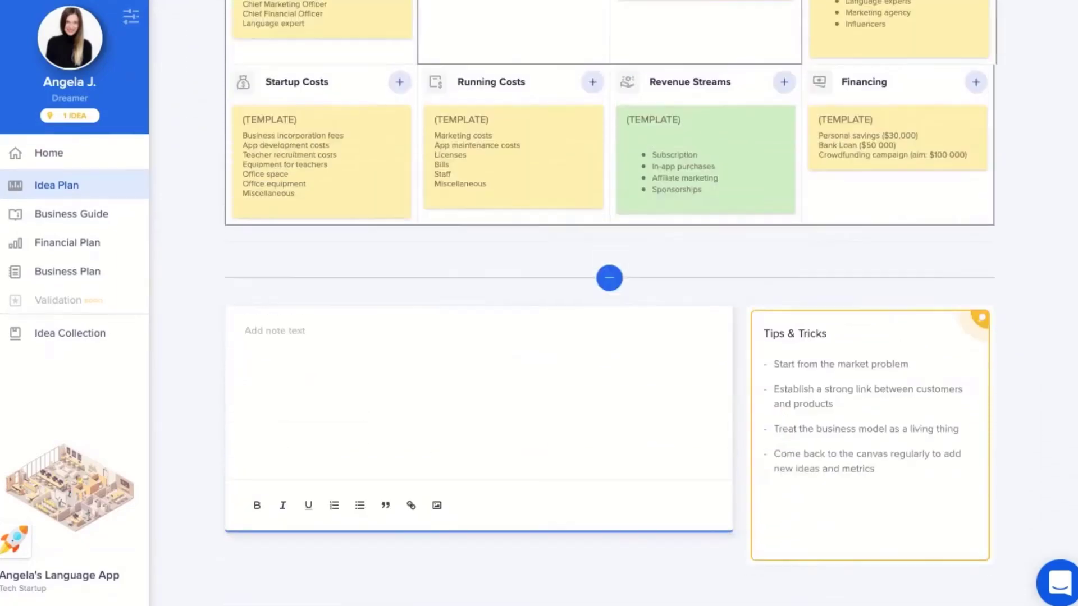
scroll(609, 303, "up", 3)
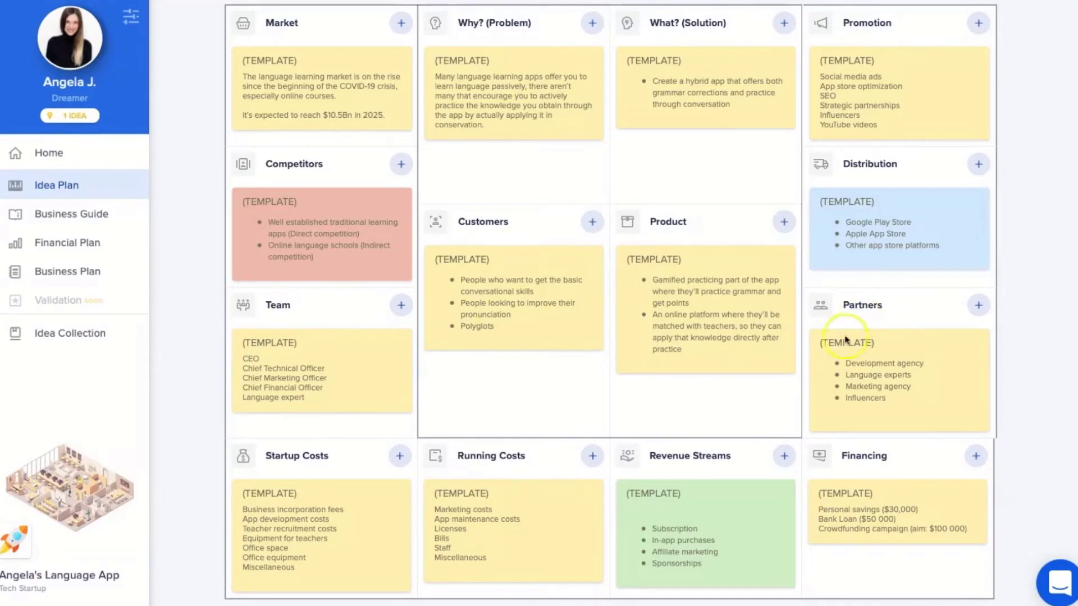
left_click(730, 487)
Replace the "(TEMPLATE)" heading of the What? (Solution) note with the language app's name.
mouse_move(710, 65)
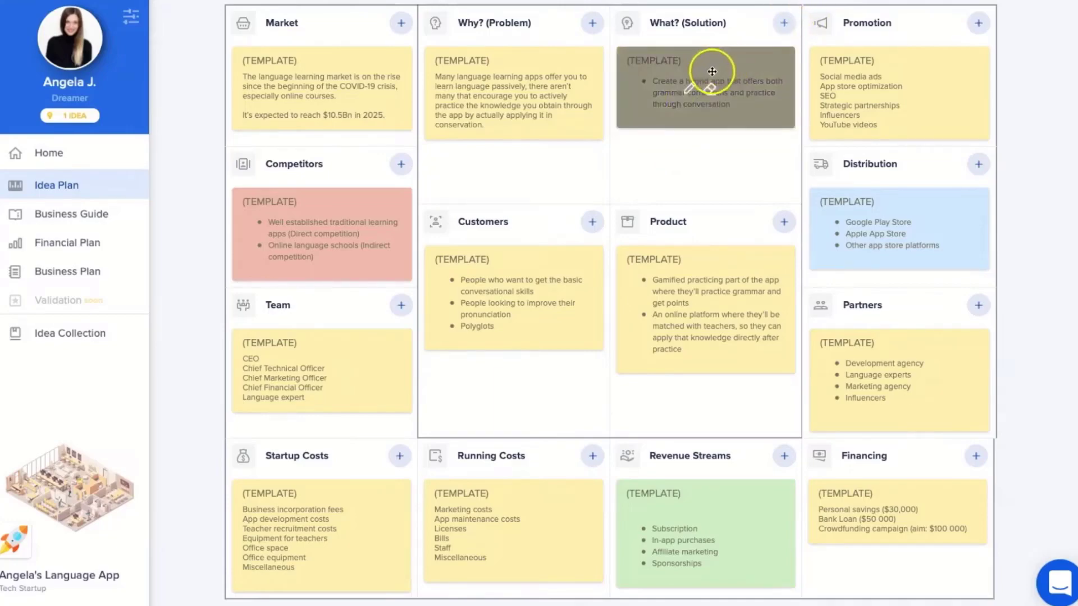
left_click(687, 91)
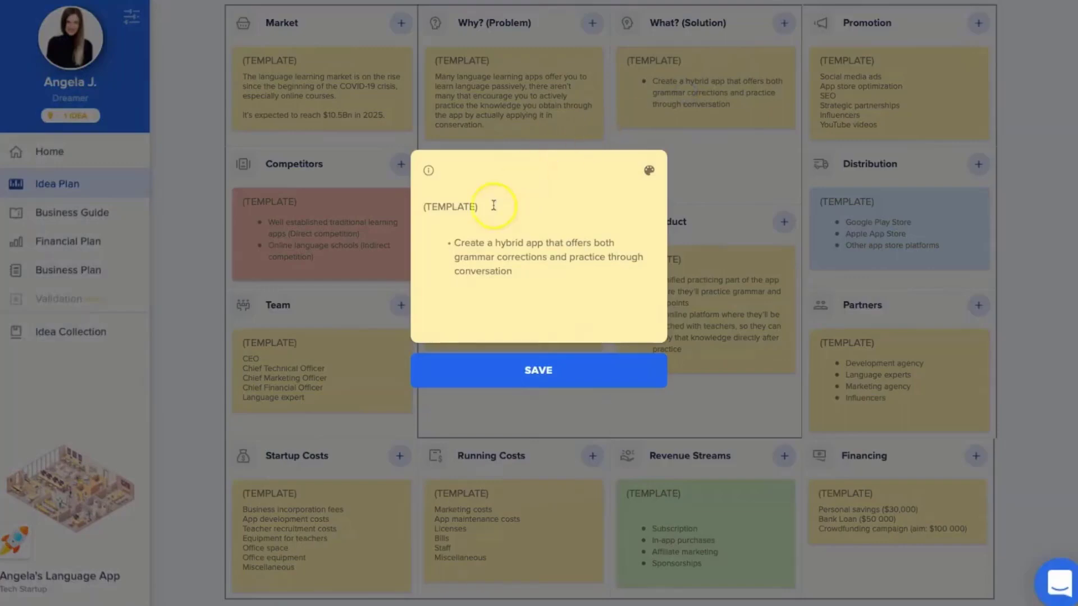
key("BackSpace")
key("BackSpace")
key("BackSpace")
key("BackSpace")
key("BackSpace")
key("BackSpace")
key("BackSpace")
key("BackSpace")
key("BackSpace")
type("Angela's Language App")
Change the What? (Solution) note's color to green and save the note.
left_click(648, 173)
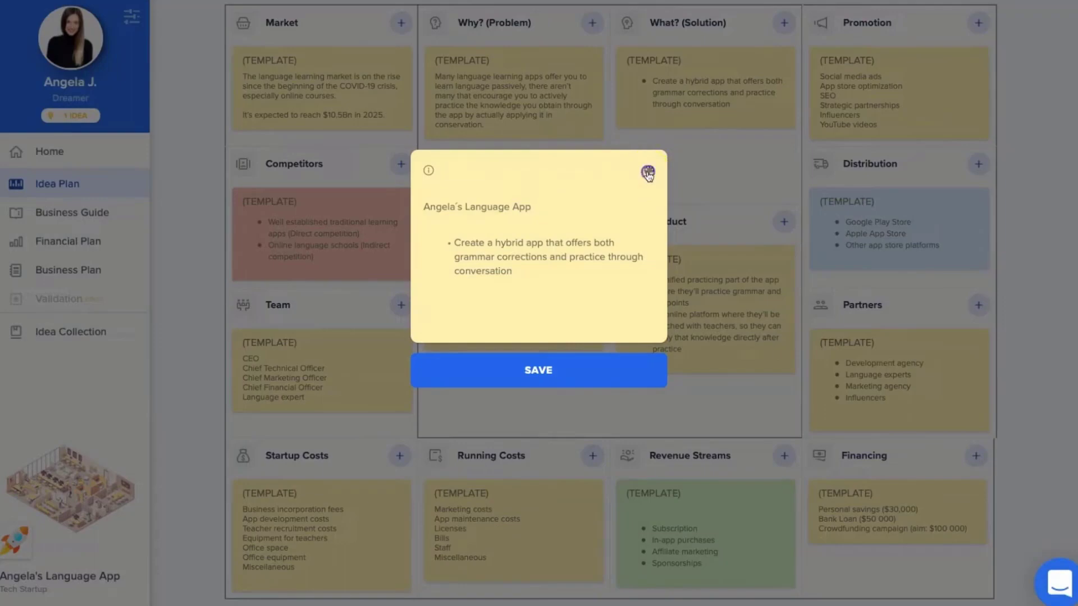
left_click(709, 199)
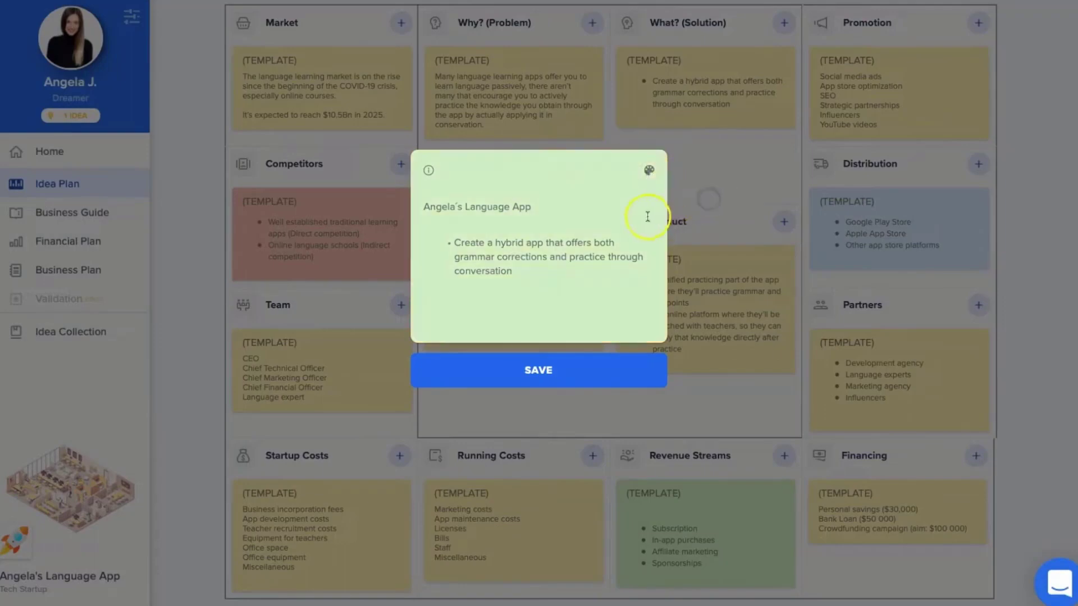
left_click(571, 370)
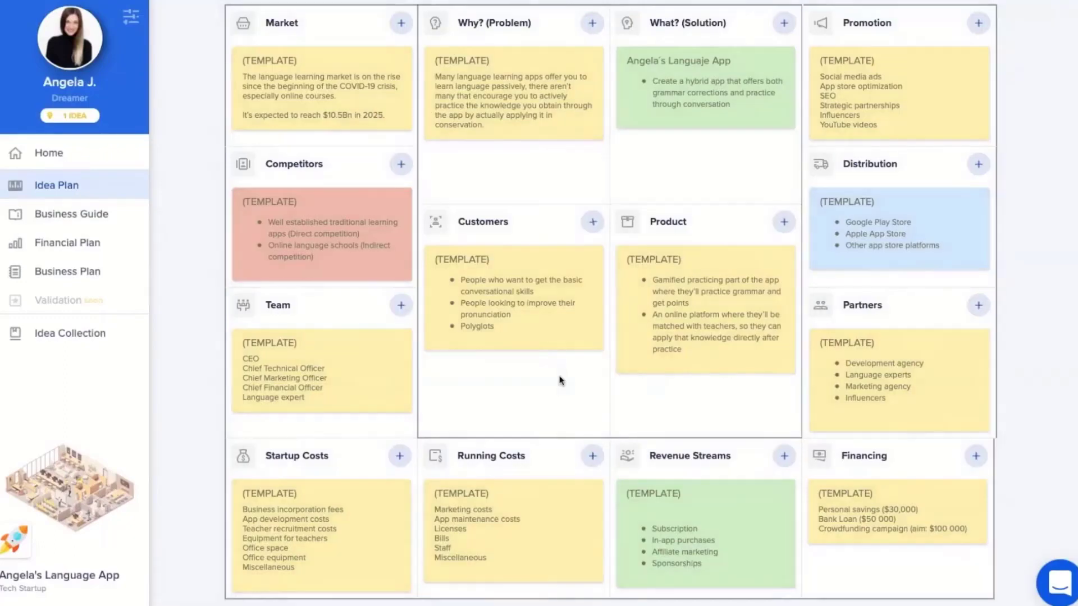
Try moving the green What? (Solution) note around on the Idea Plan canvas.
mouse_move(769, 113)
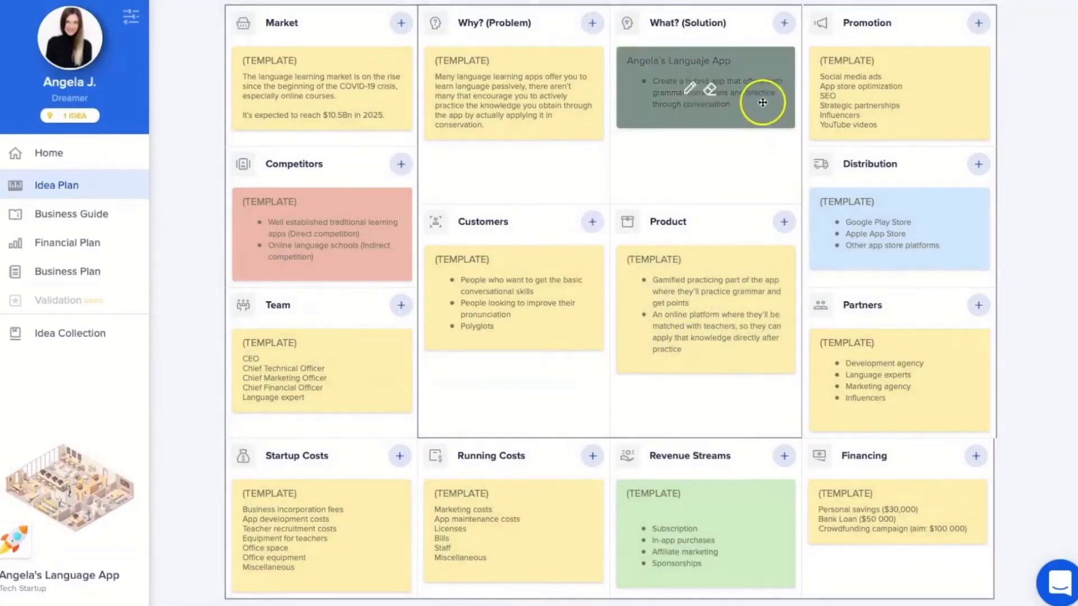
left_click_drag(766, 106, 706, 122)
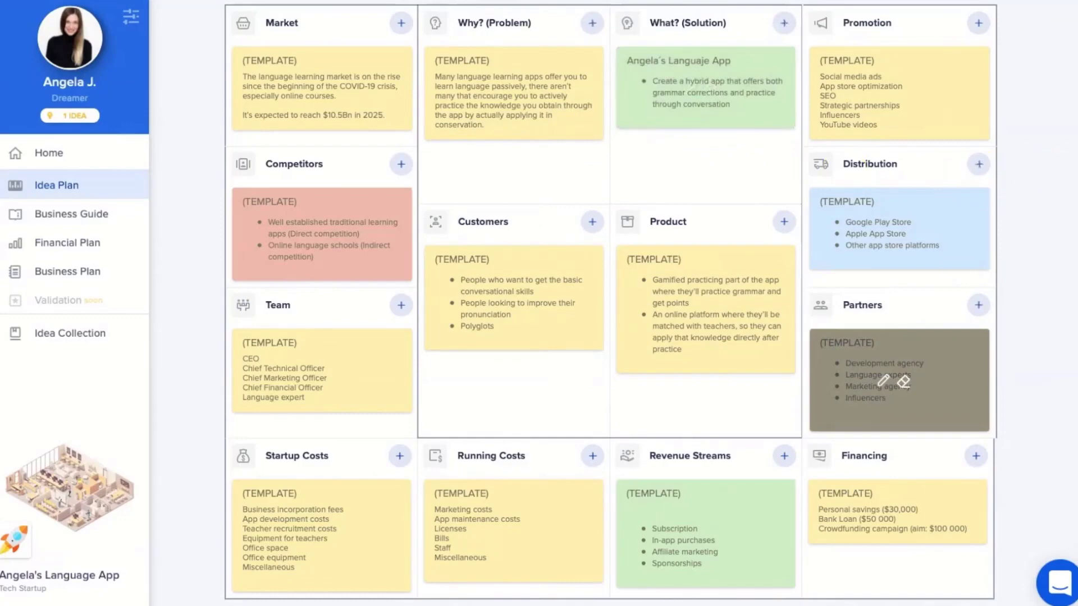
Check the Idea Plan's export formats, view its share link, and close the sharing dialog.
scroll(611, 303, "up", 2)
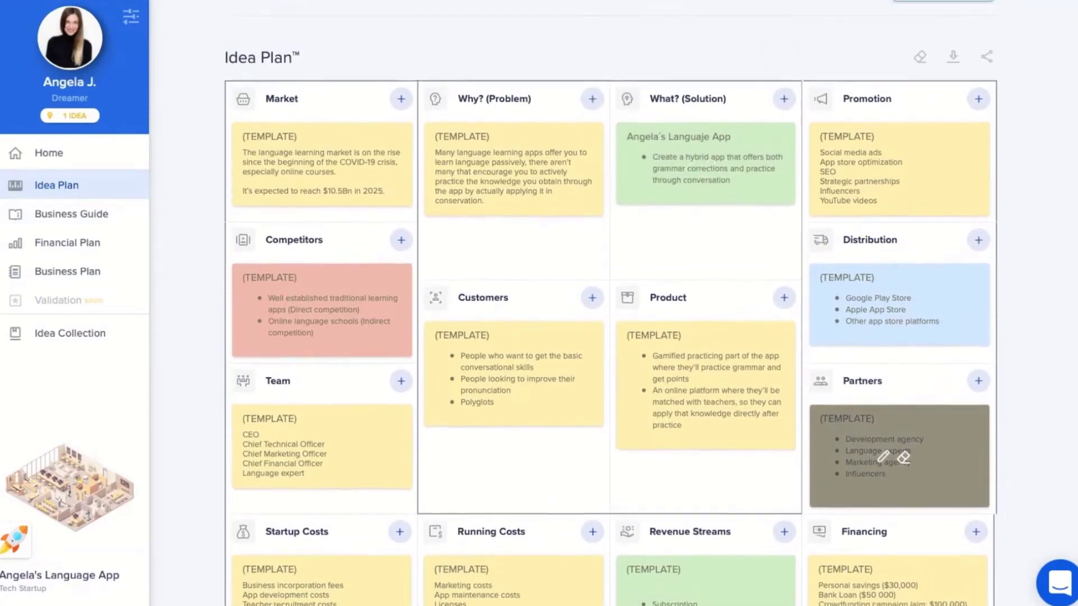
scroll(611, 303, "up", 1)
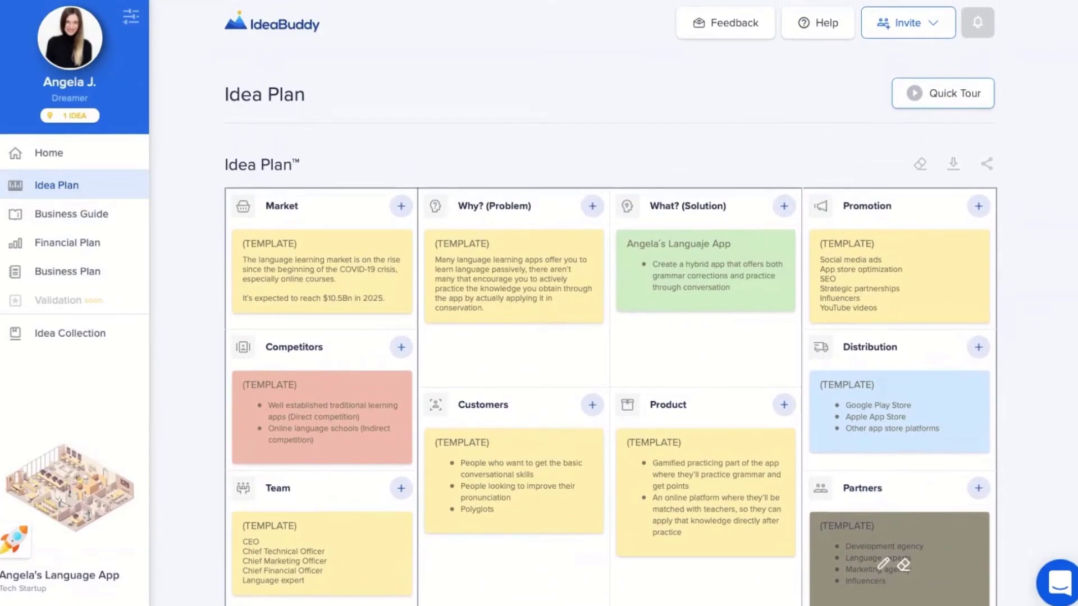
left_click(953, 164)
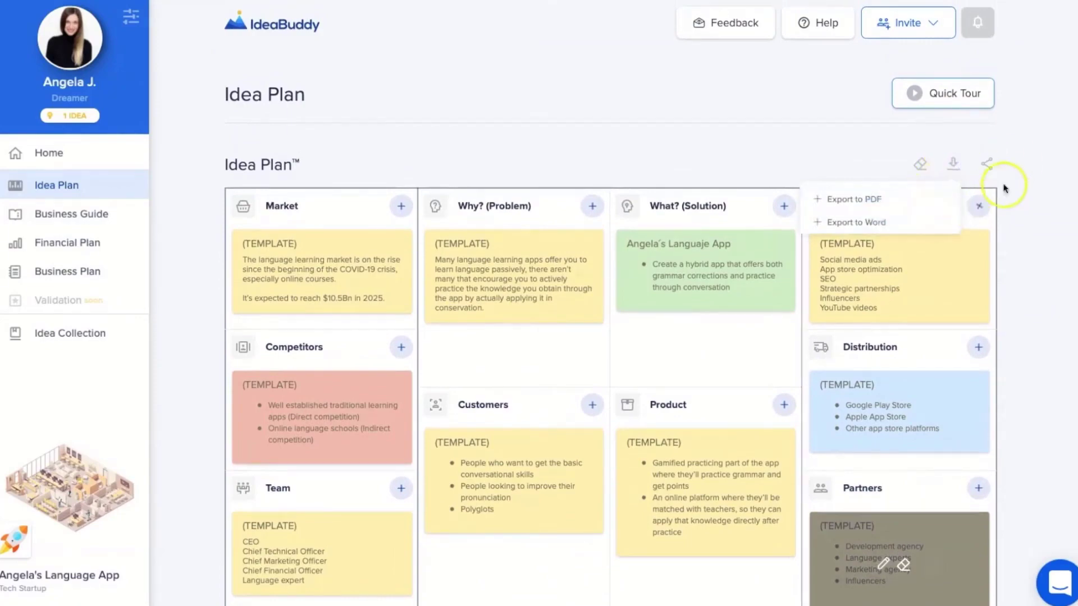
left_click(985, 169)
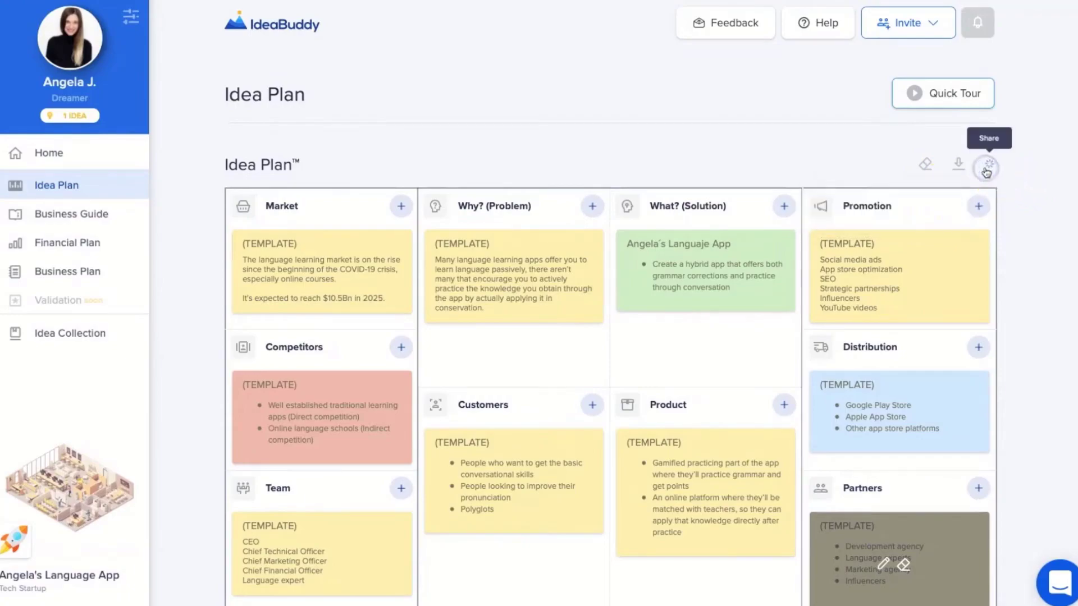
left_click(986, 169)
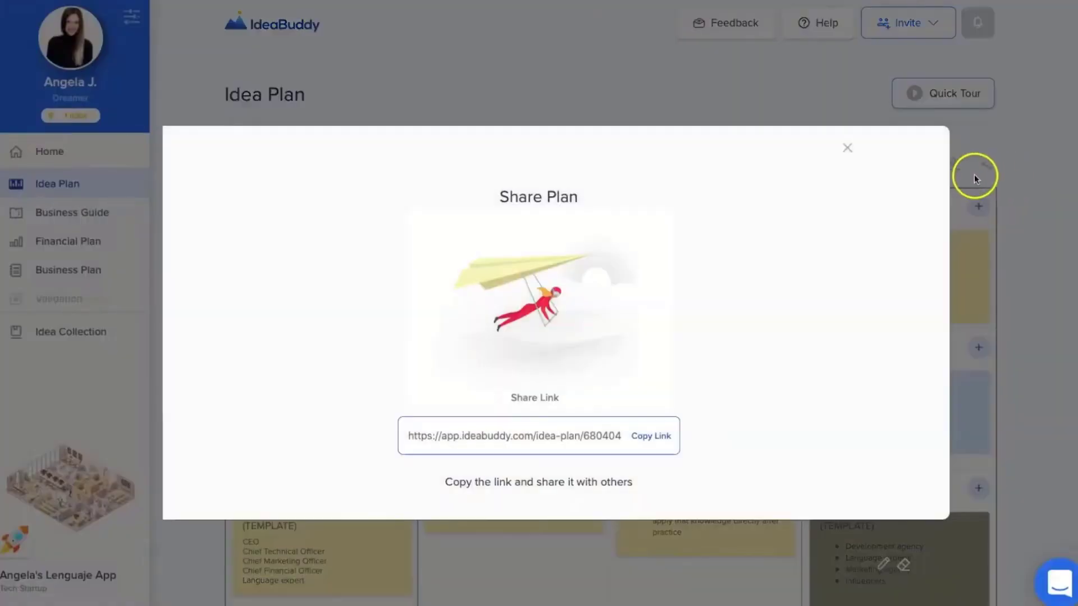
left_click(848, 149)
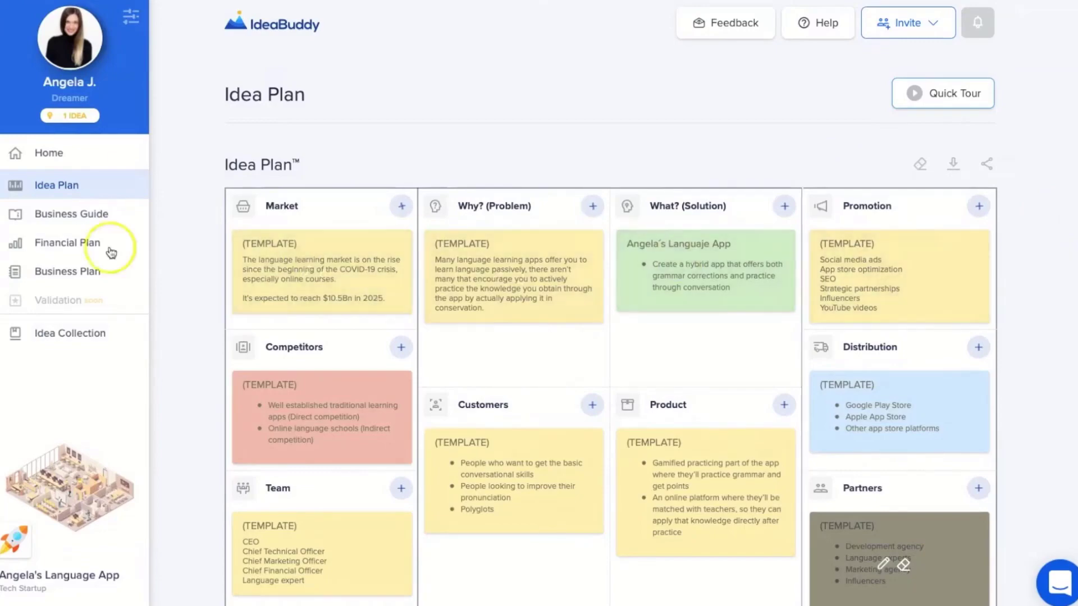
Open the Business Guide and examine the topics listed under its Research, Set Up and Projections chapters.
left_click(31, 219)
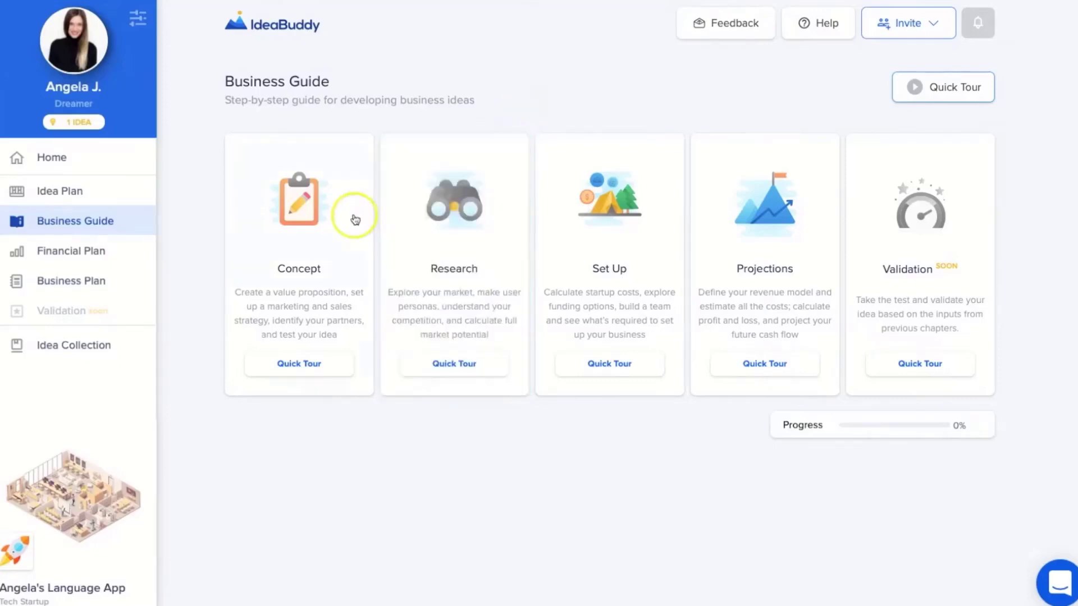
mouse_move(442, 223)
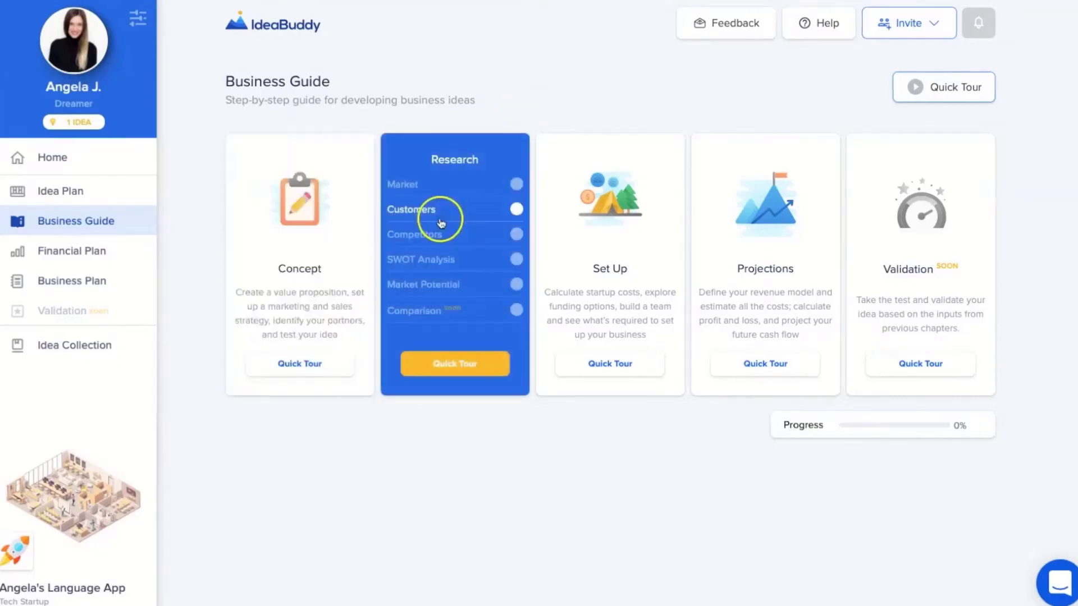
mouse_move(577, 228)
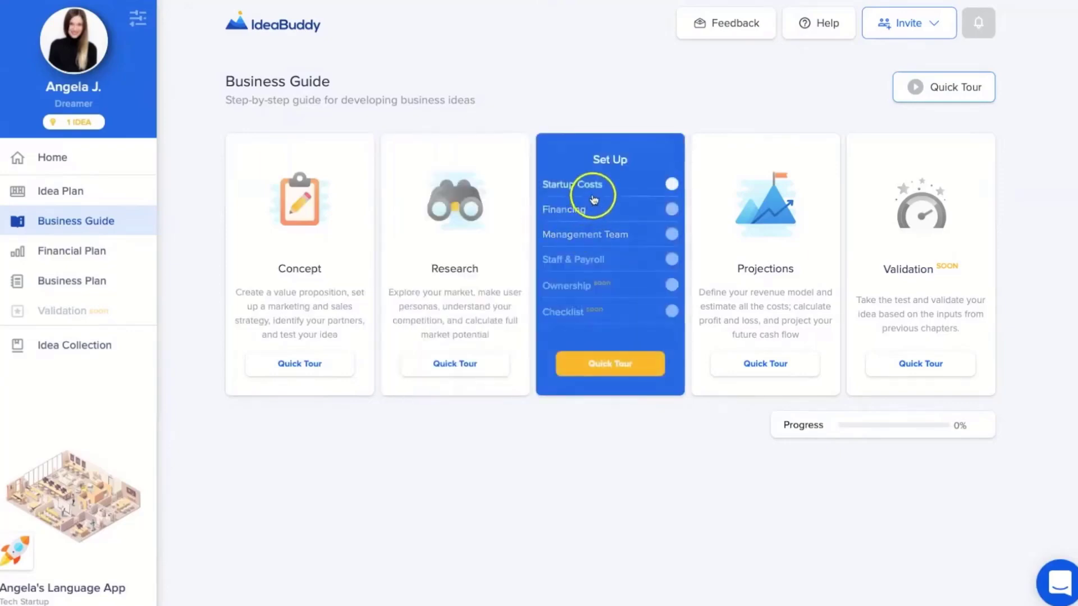
mouse_move(739, 183)
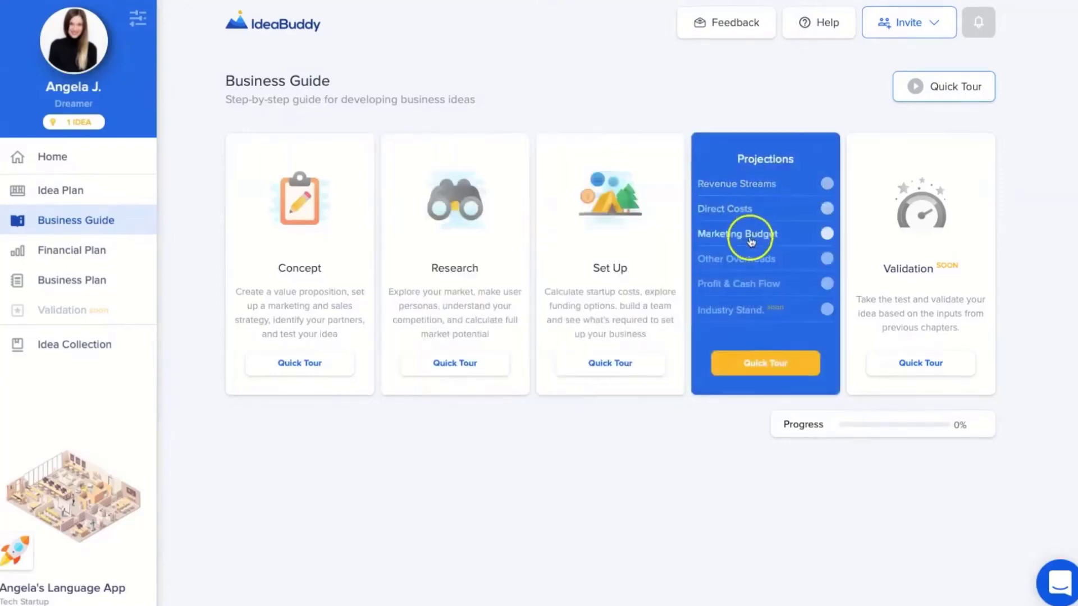
mouse_move(909, 305)
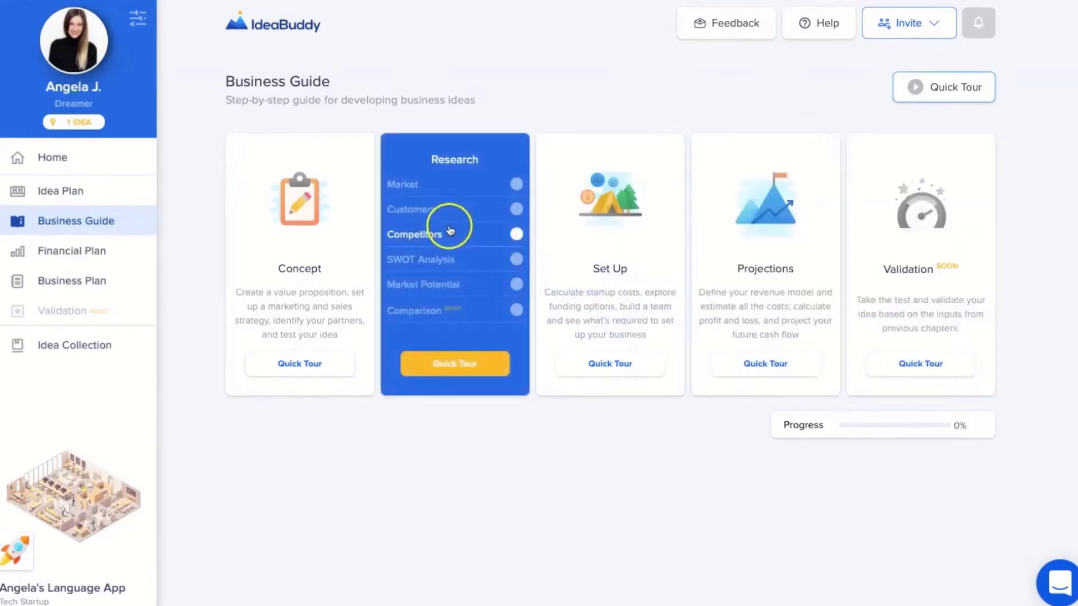
mouse_move(617, 223)
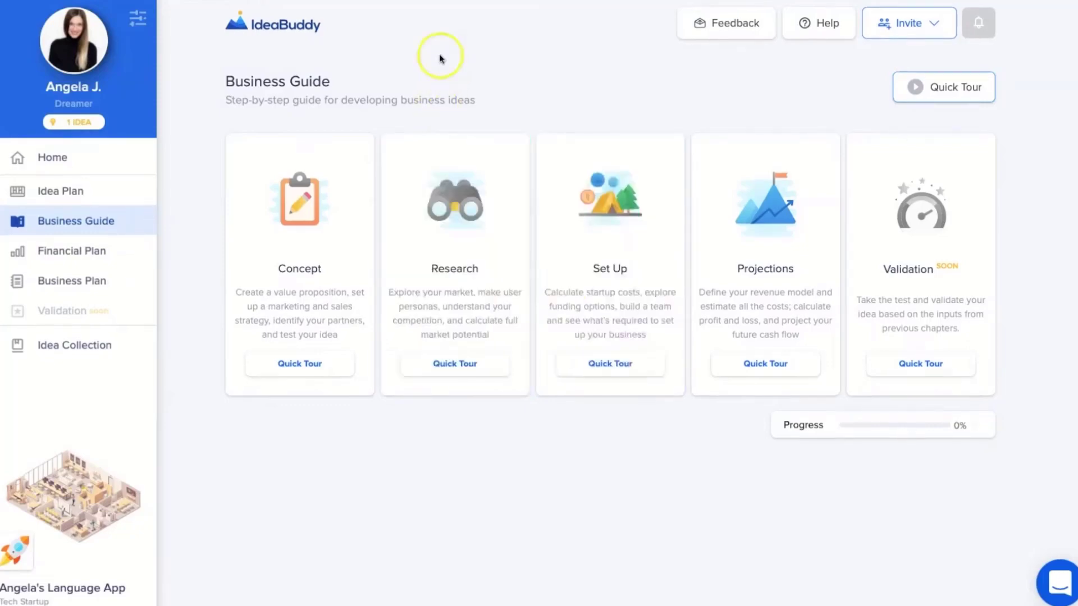
Open the Idea topic of the Concept chapter and look over its two questions, note area and tips.
mouse_move(265, 168)
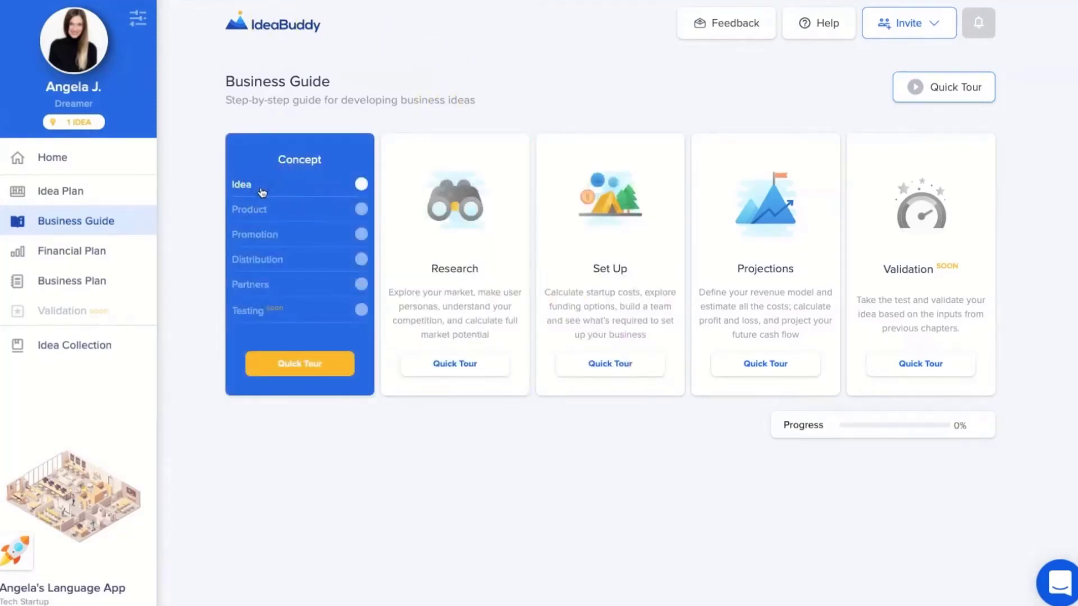
left_click(262, 191)
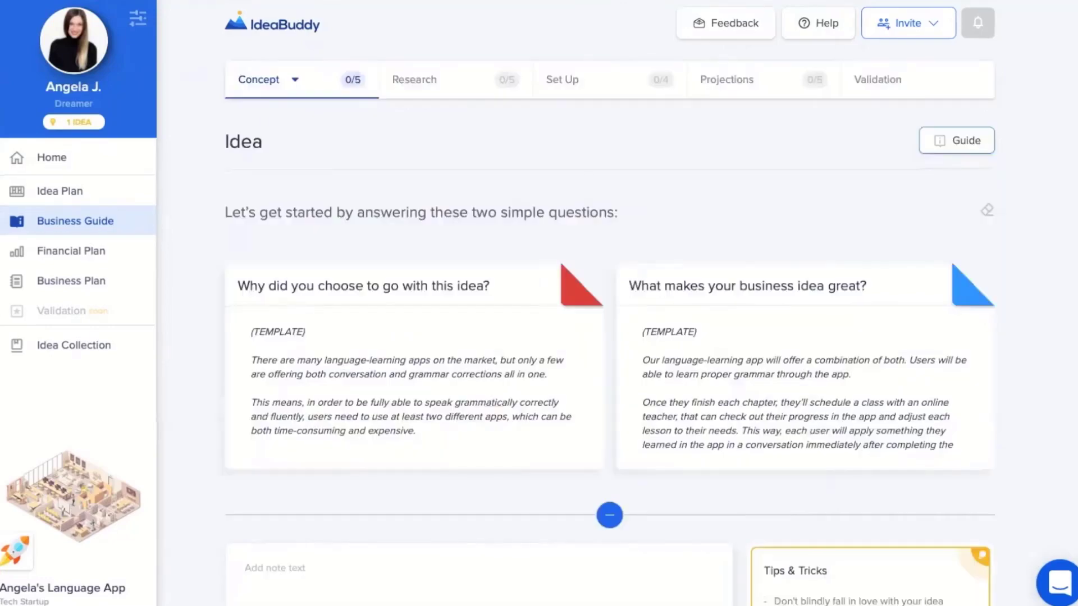
scroll(1074, 507, "down", 3)
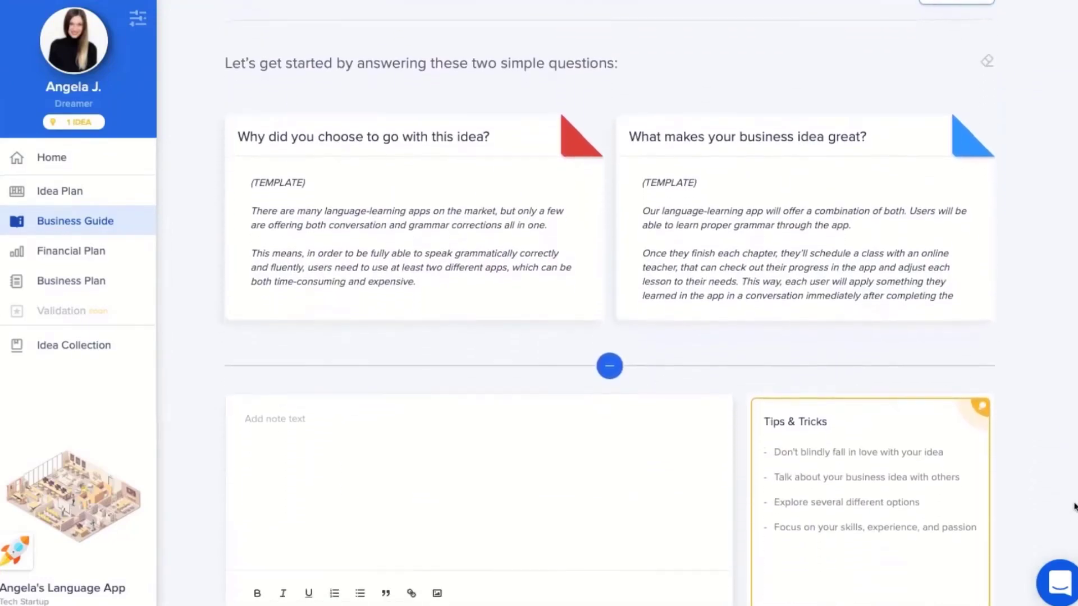
scroll(1073, 507, "down", 3)
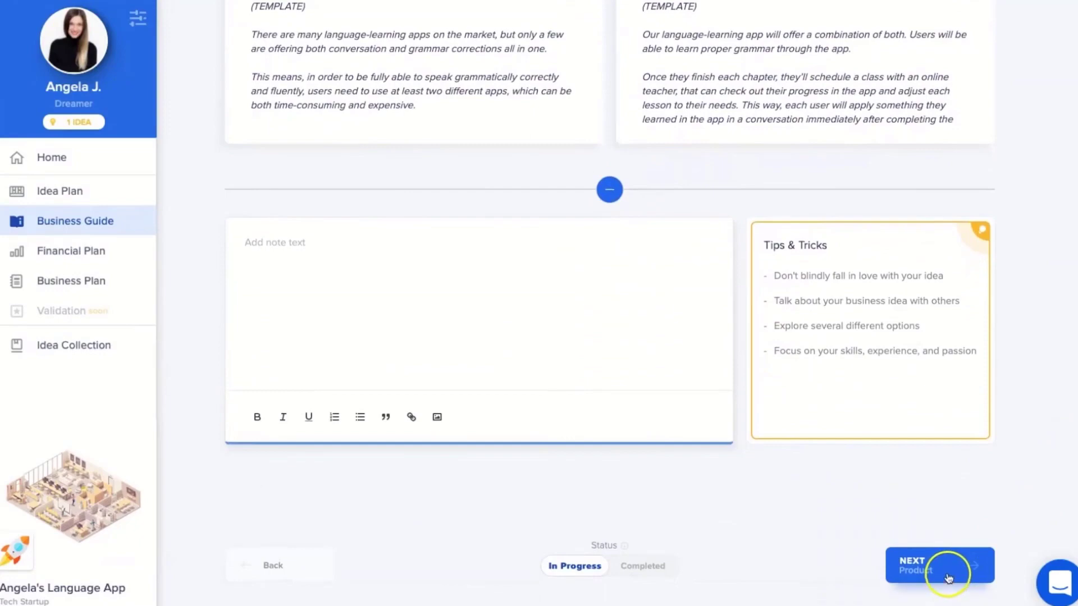
Go on to the Product topic and display its guide on what to offer.
left_click(948, 578)
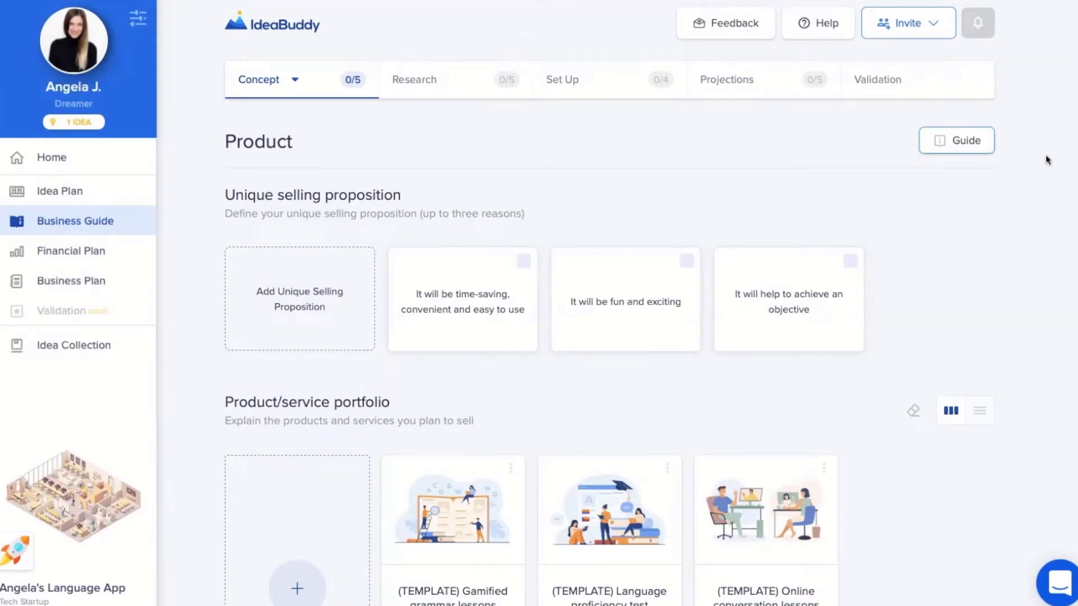
left_click(972, 150)
left_click(982, 144)
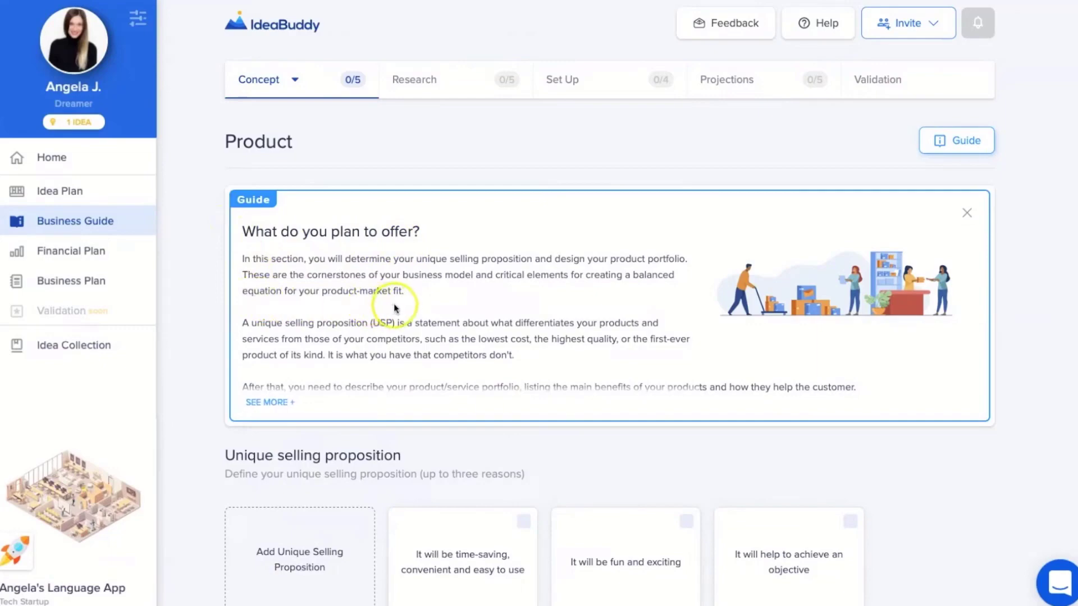
Switch to the Promotion topic of the Concept chapter and display its guide.
left_click(292, 79)
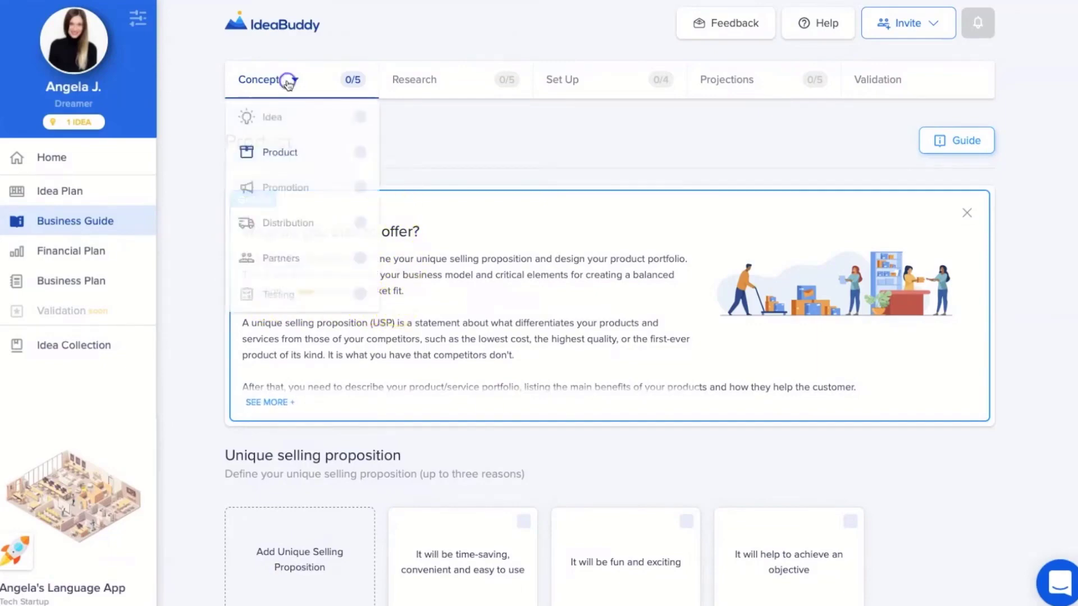
left_click(300, 186)
left_click(956, 140)
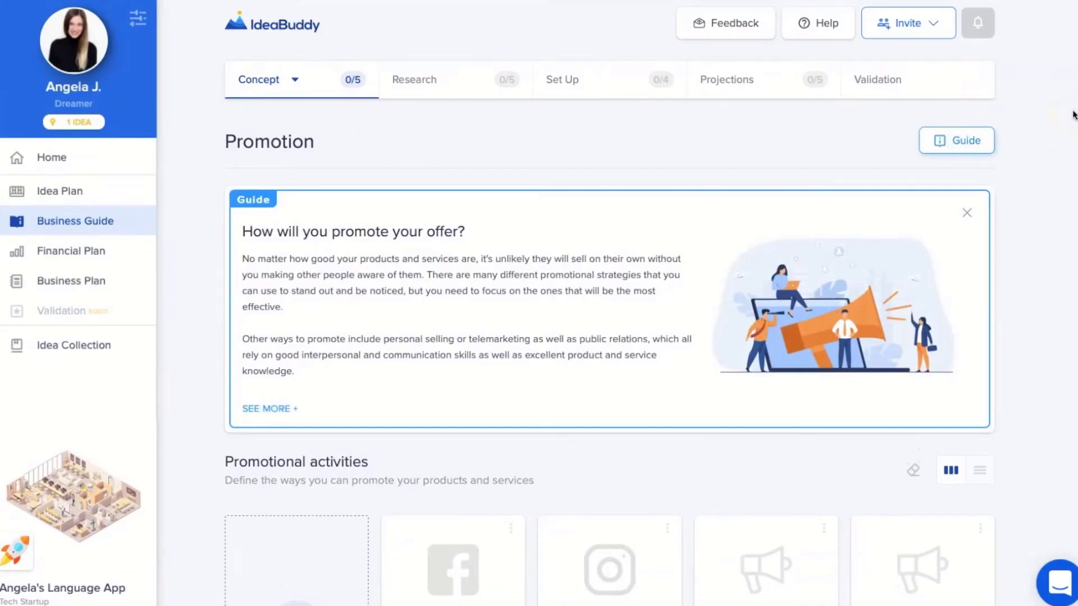
Look over the template promotional activities and expand the Notes and Tips section beneath them.
scroll(1010, 174, "down", 2)
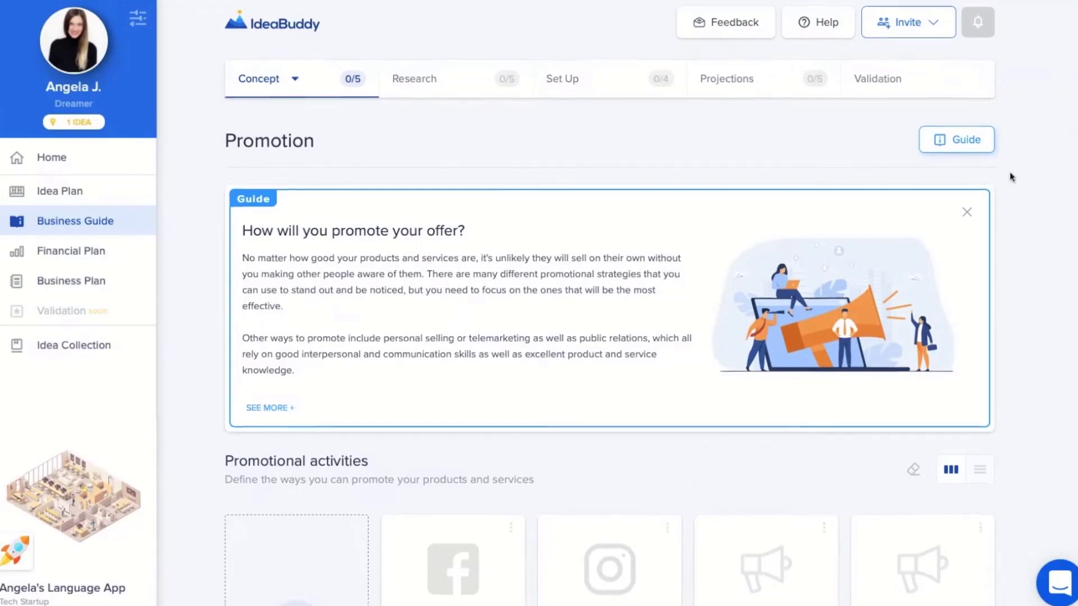
scroll(1010, 145, "down", 7)
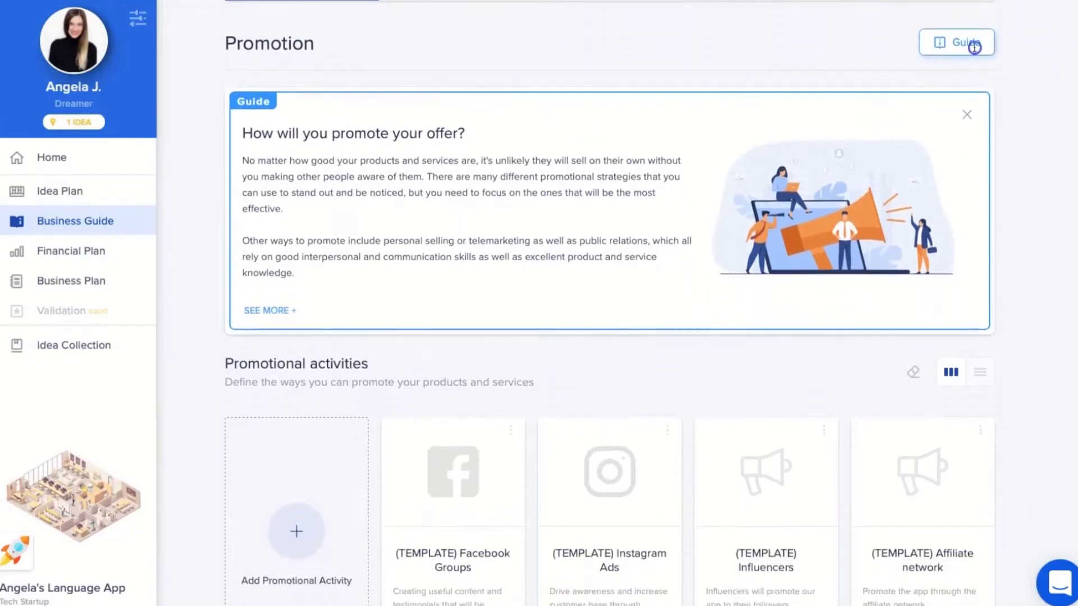
scroll(1027, 140, "down", 2)
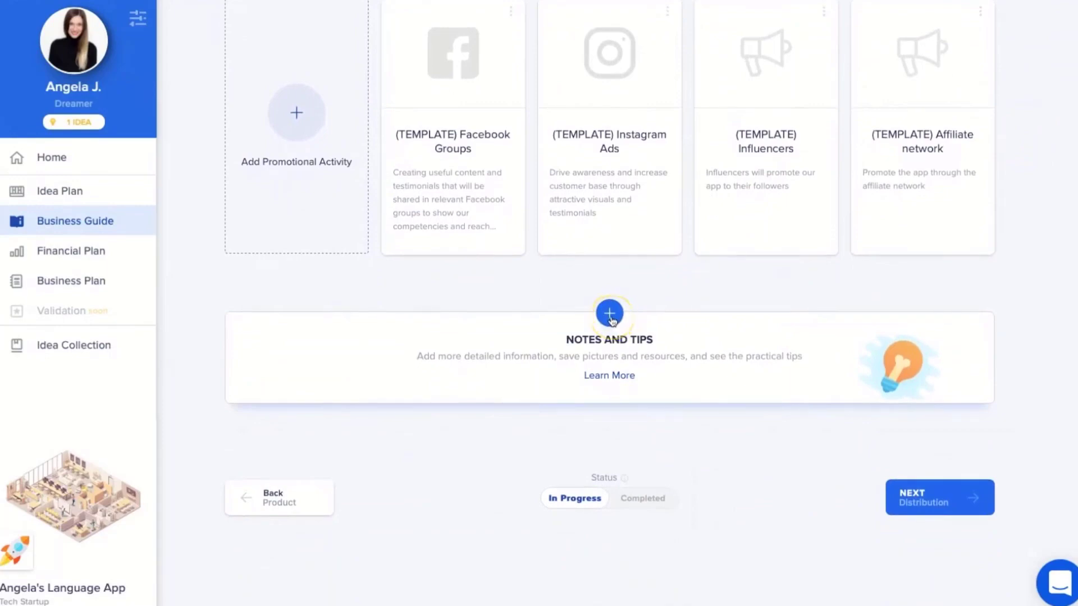
left_click(611, 315)
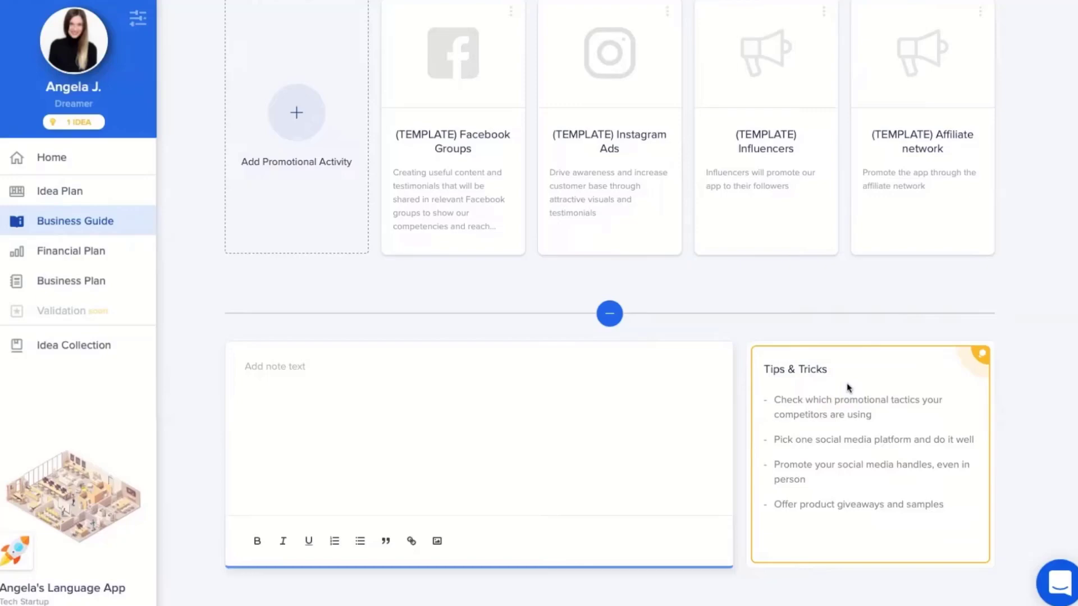
scroll(848, 387, "down", 3)
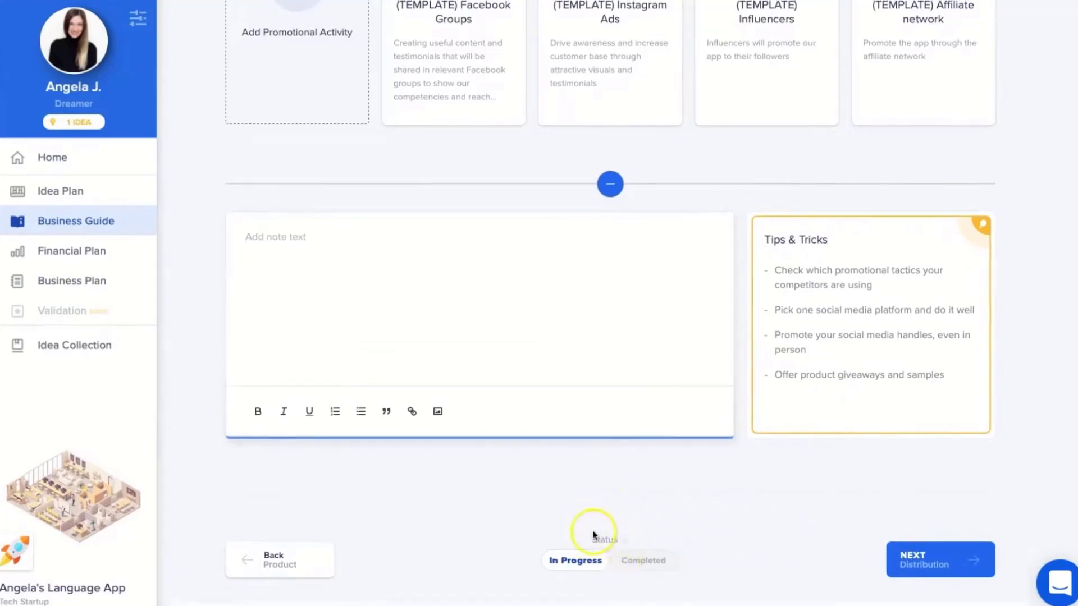
Try out the Promotion topic's status by marking it Completed and setting it back to In Progress.
left_click(640, 557)
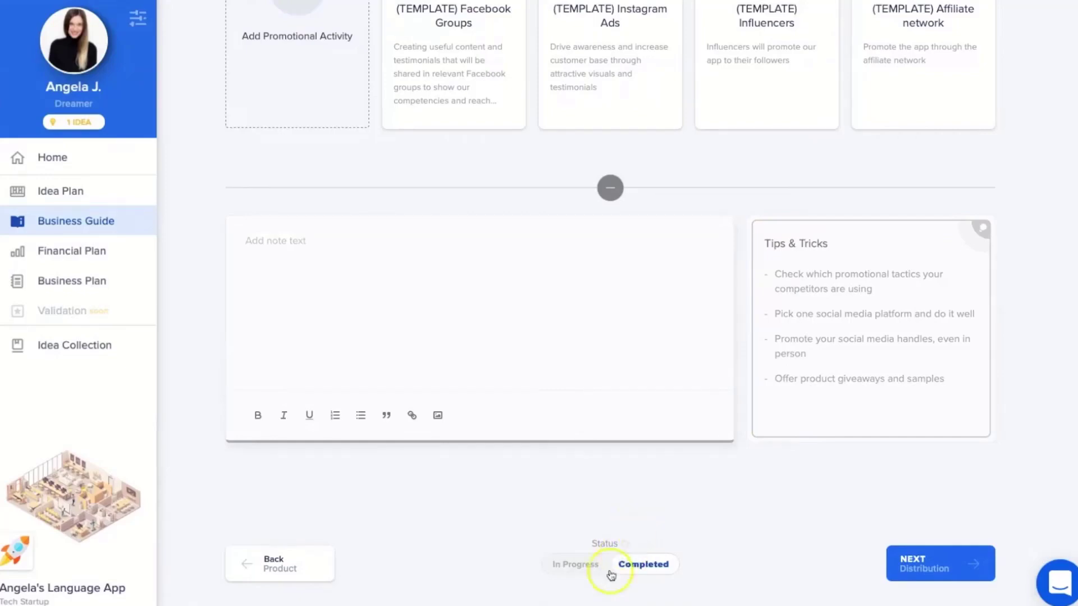
left_click(559, 572)
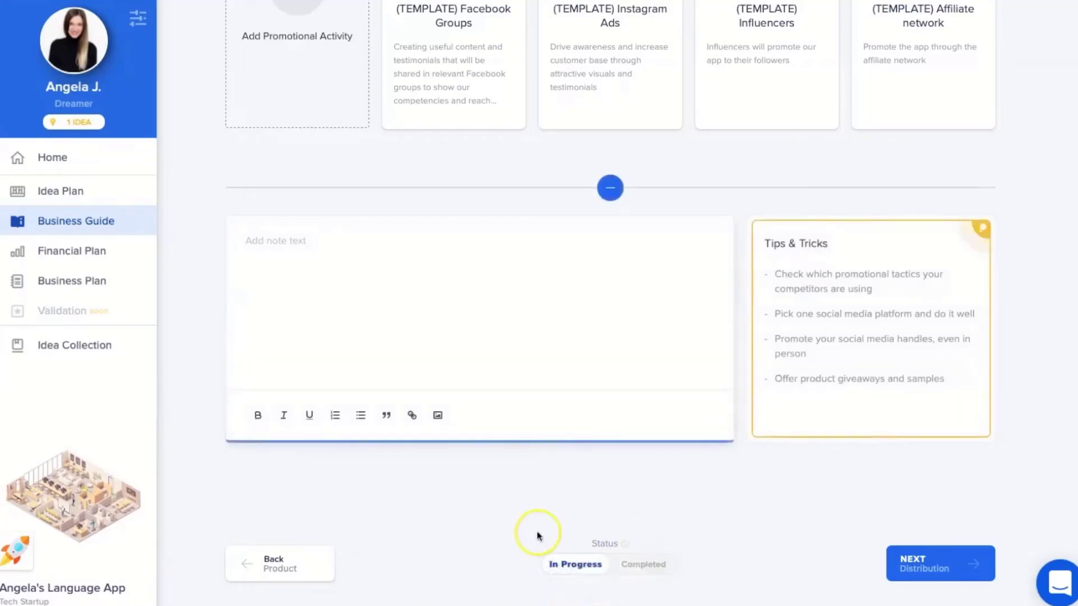
scroll(537, 537, "up", 3)
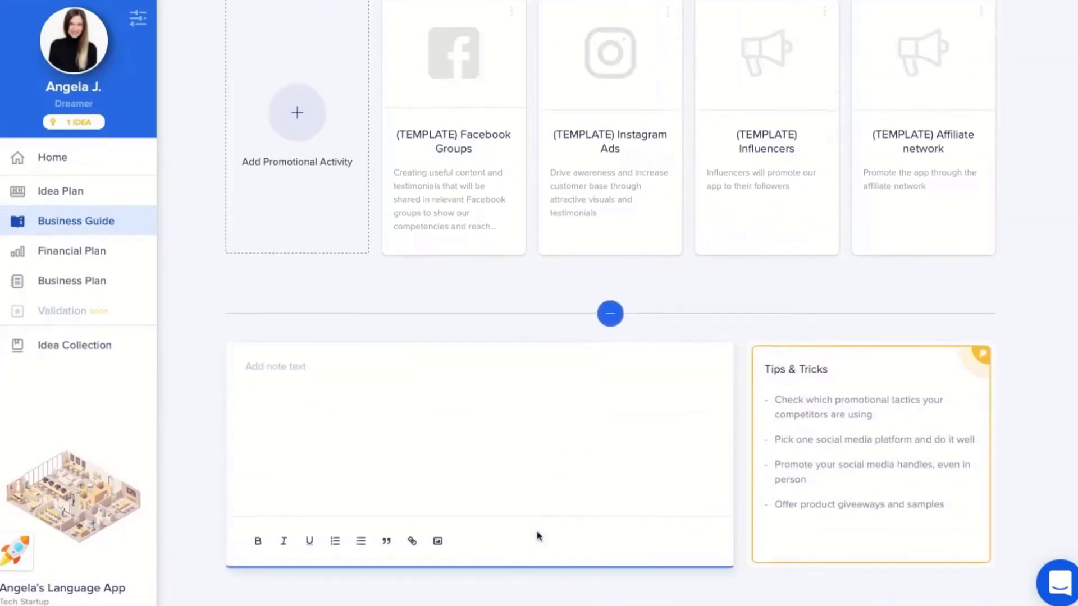
scroll(537, 536, "down", 3)
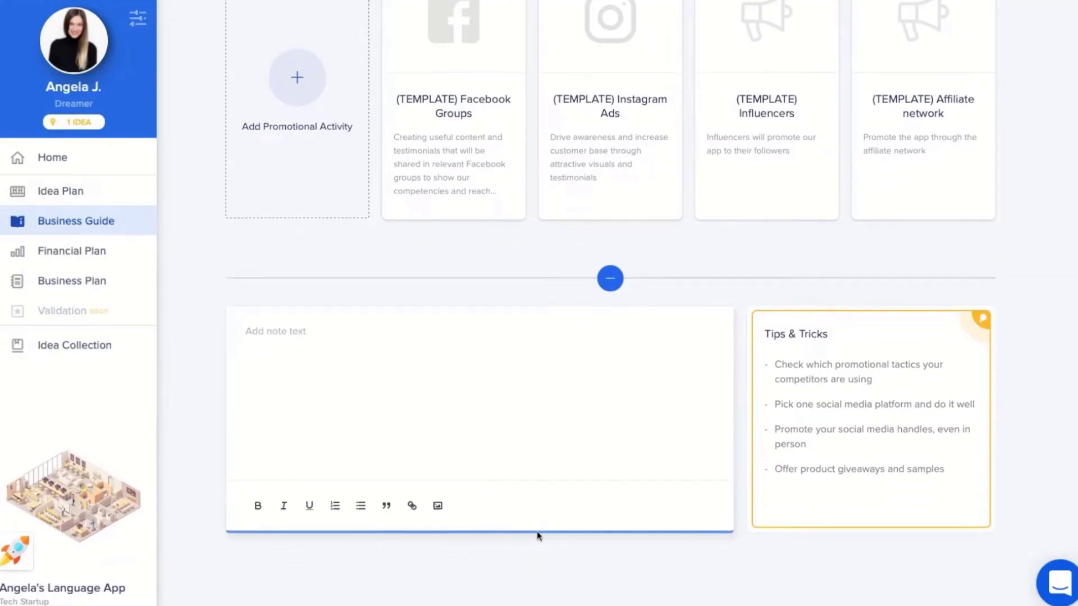
left_click(640, 563)
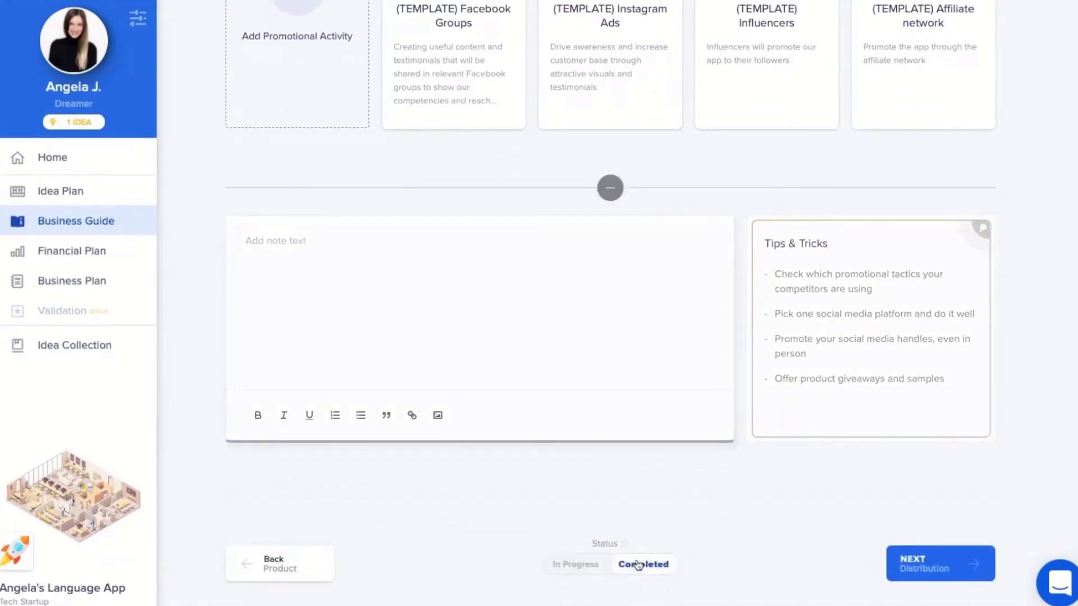
left_click(639, 564)
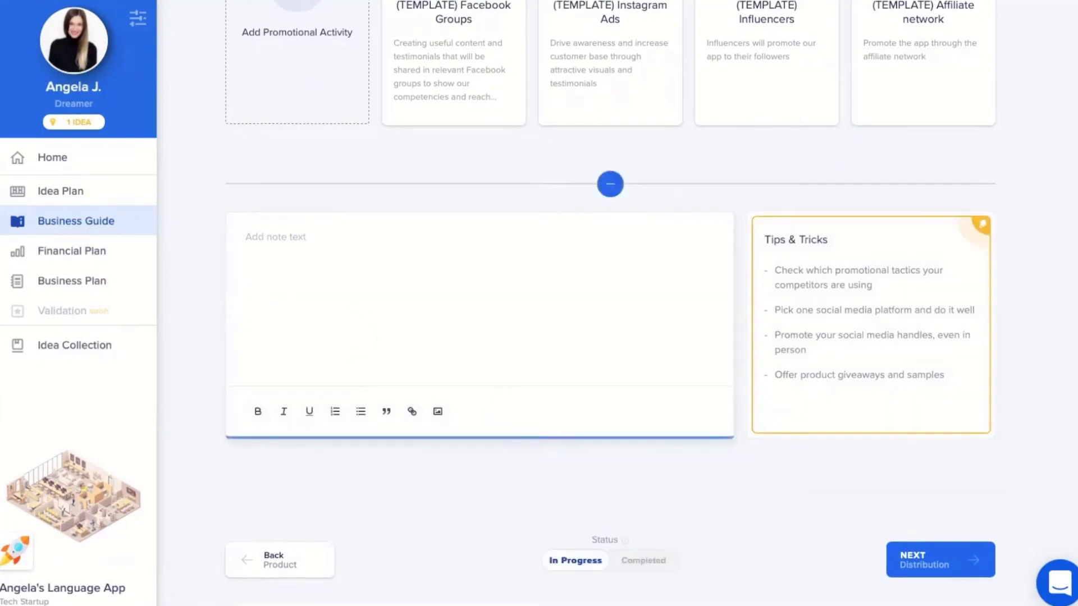
Return to the Business Guide overview and examine the topics listed under each of its five chapters.
left_click(78, 218)
mouse_move(323, 211)
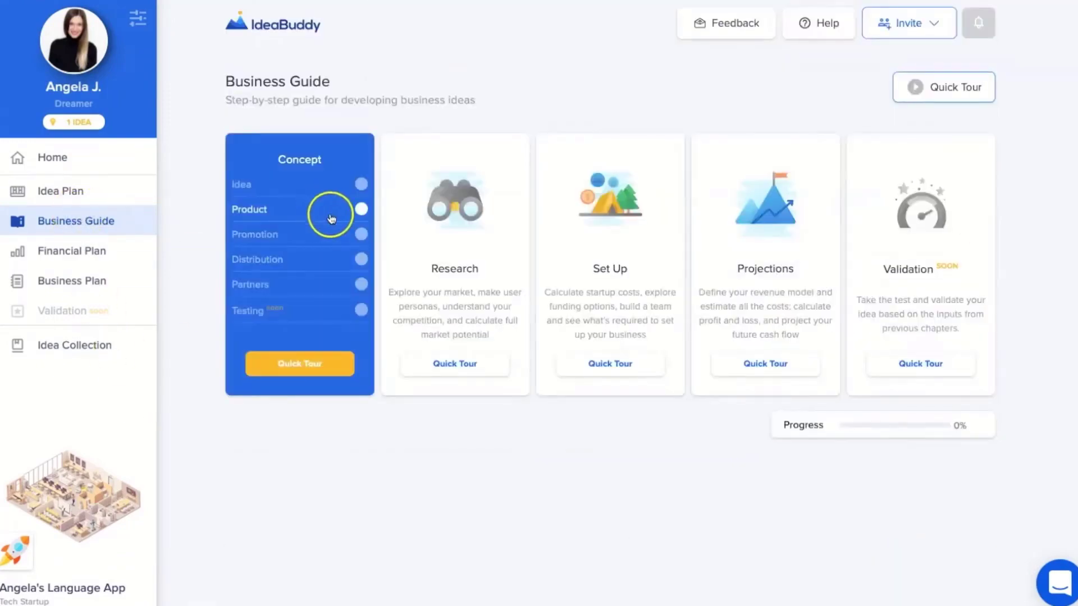
mouse_move(445, 233)
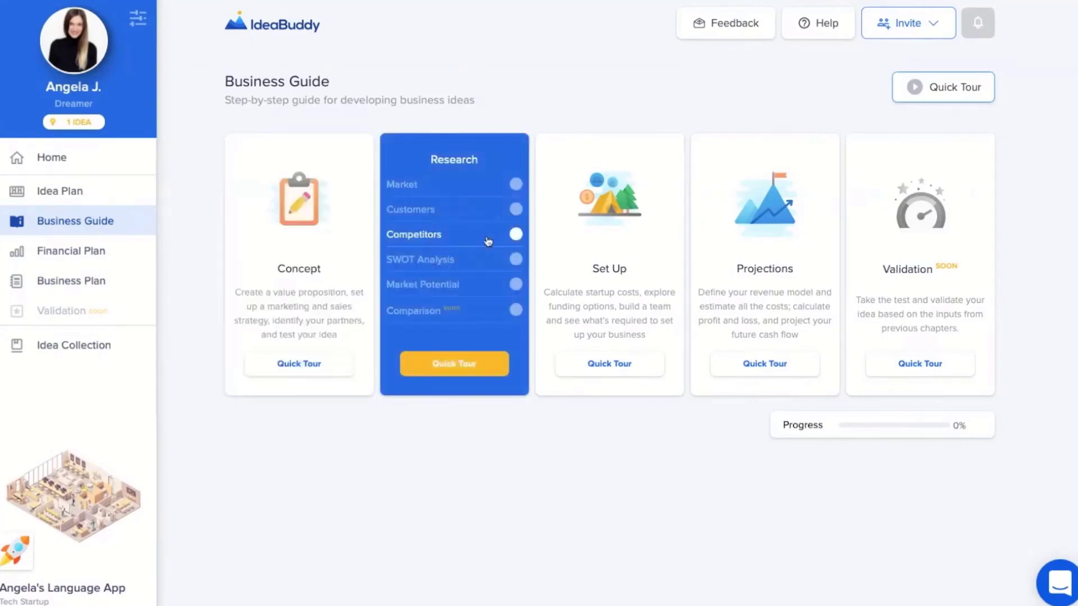
mouse_move(621, 242)
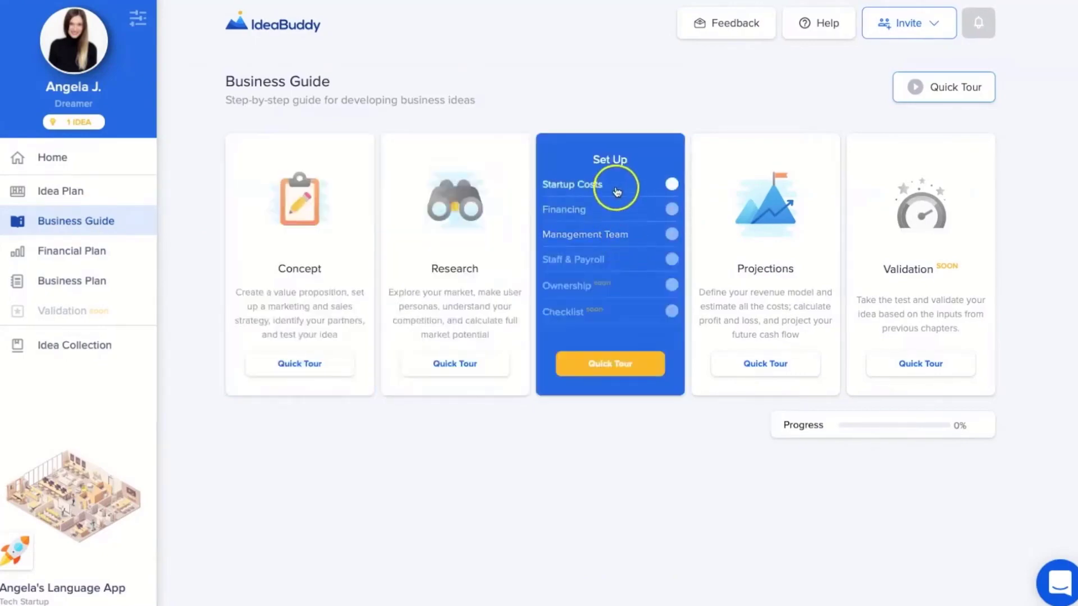
mouse_move(732, 219)
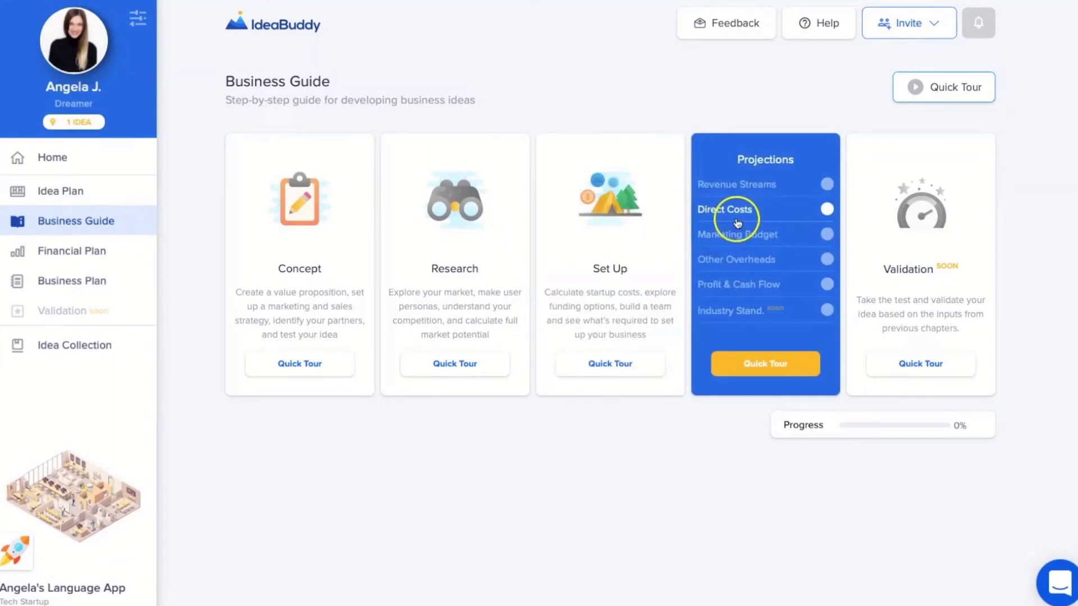
mouse_move(888, 219)
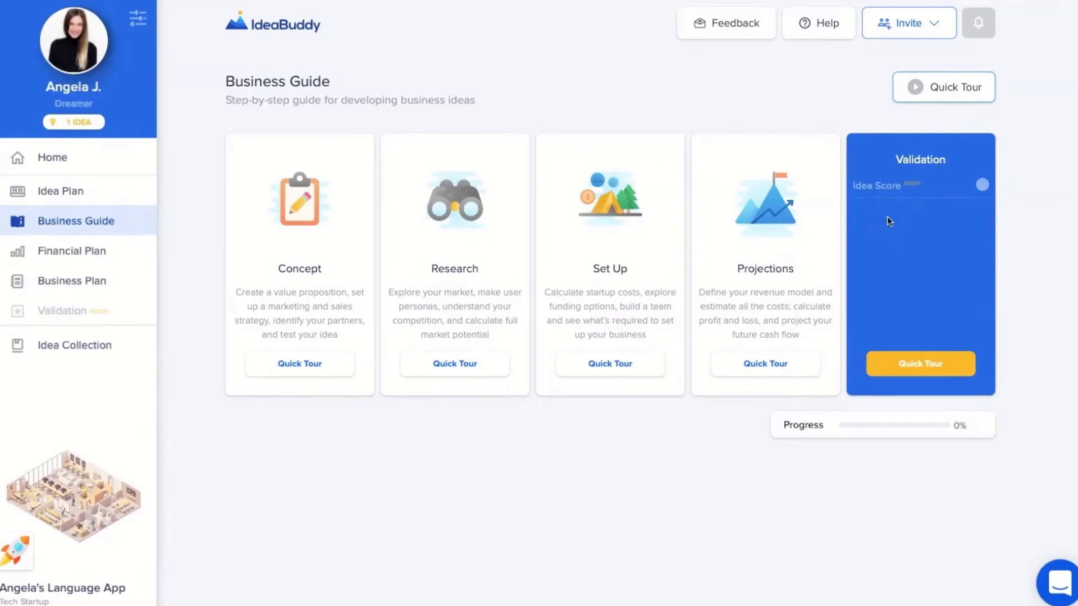
mouse_move(337, 236)
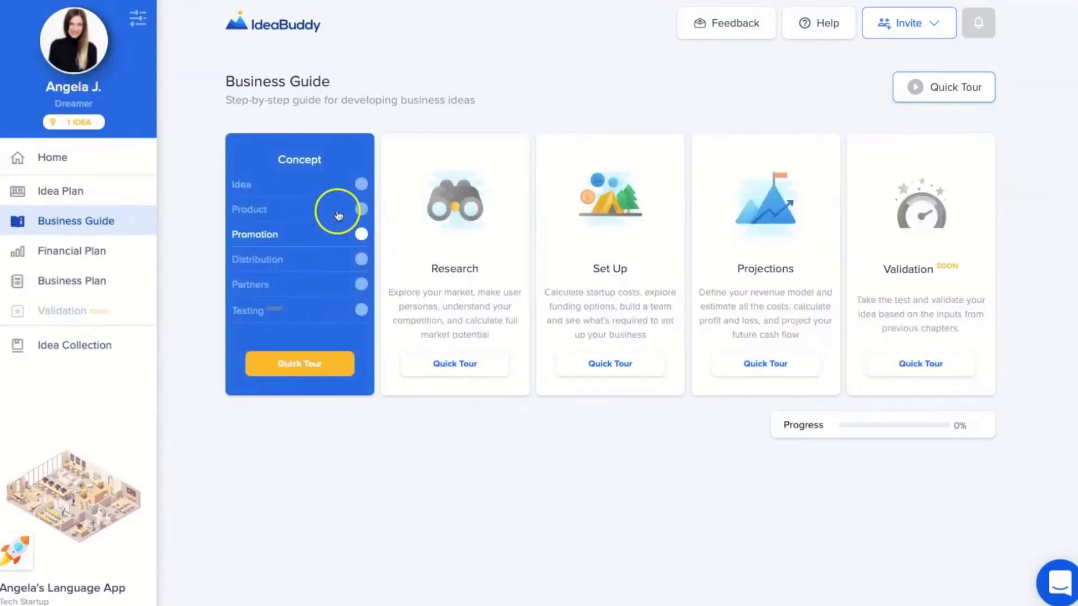
Reopen the Concept chapter's Idea topic and review the template answers, note area and tips.
left_click(339, 183)
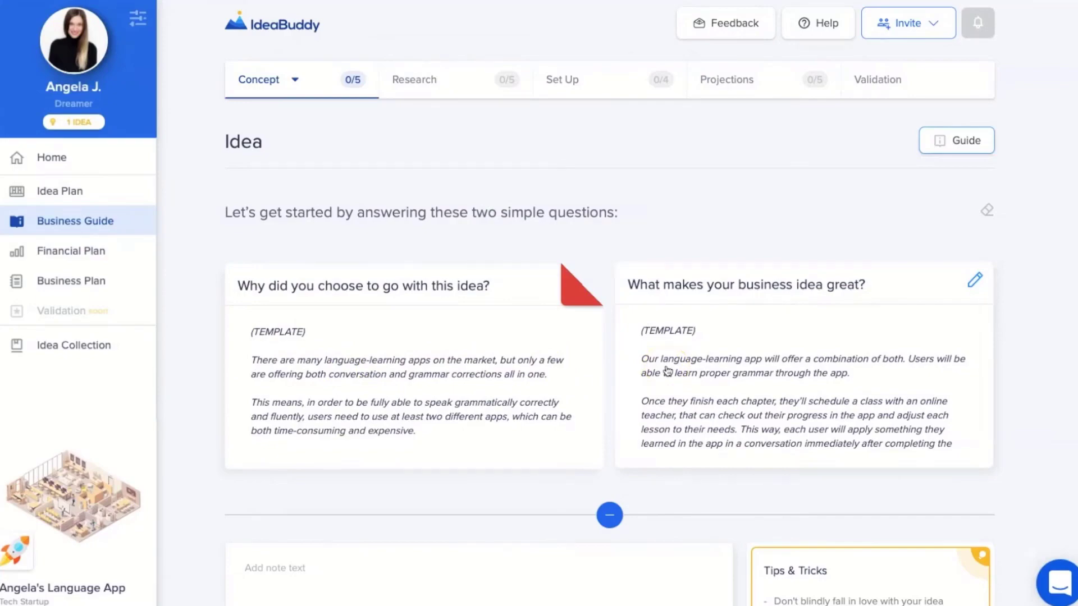
scroll(667, 371, "down", 3)
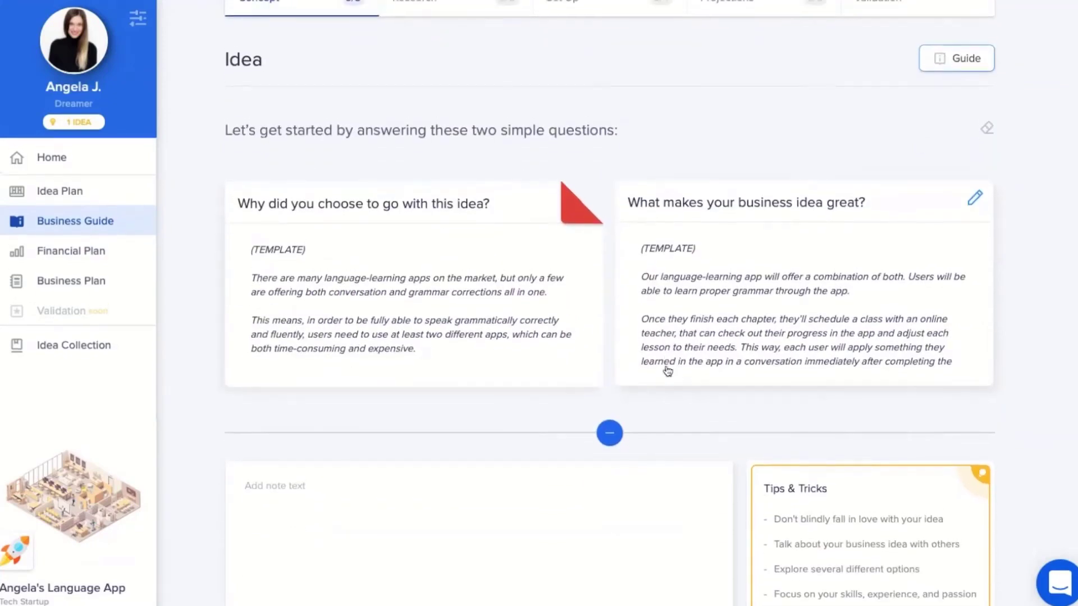
scroll(668, 370, "down", 5)
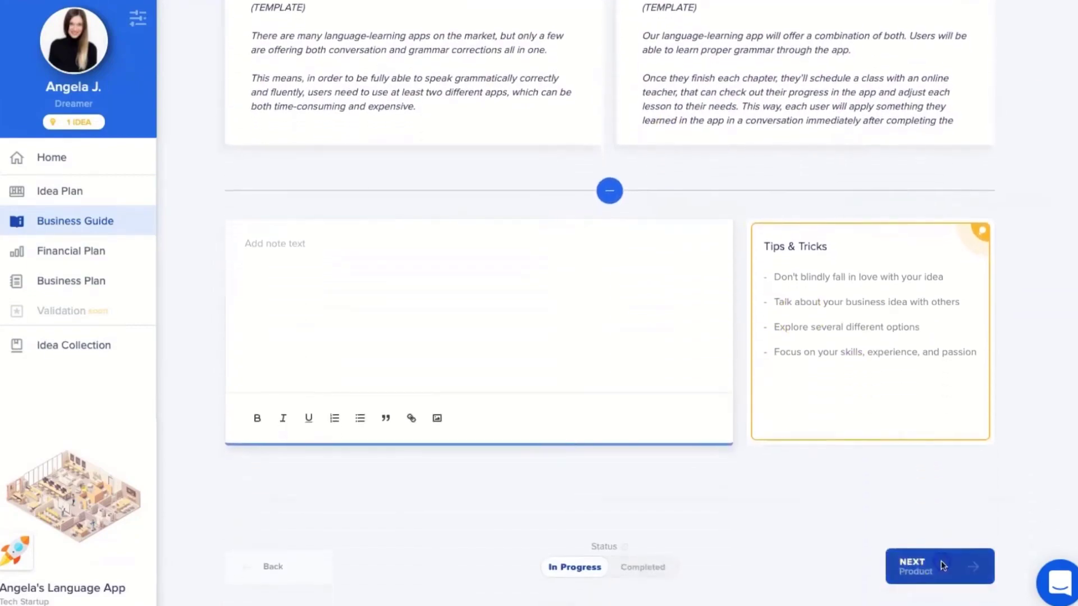
Review the Product topic's unique selling propositions, product portfolio and tips, and continue to the Promotion topic.
left_click(942, 566)
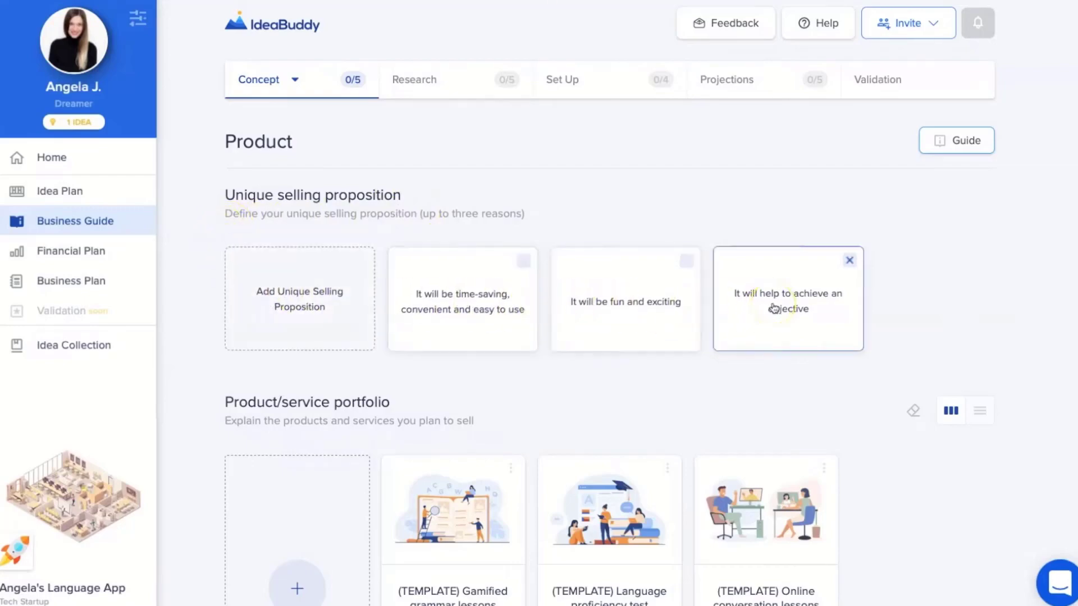
scroll(782, 428, "down", 2)
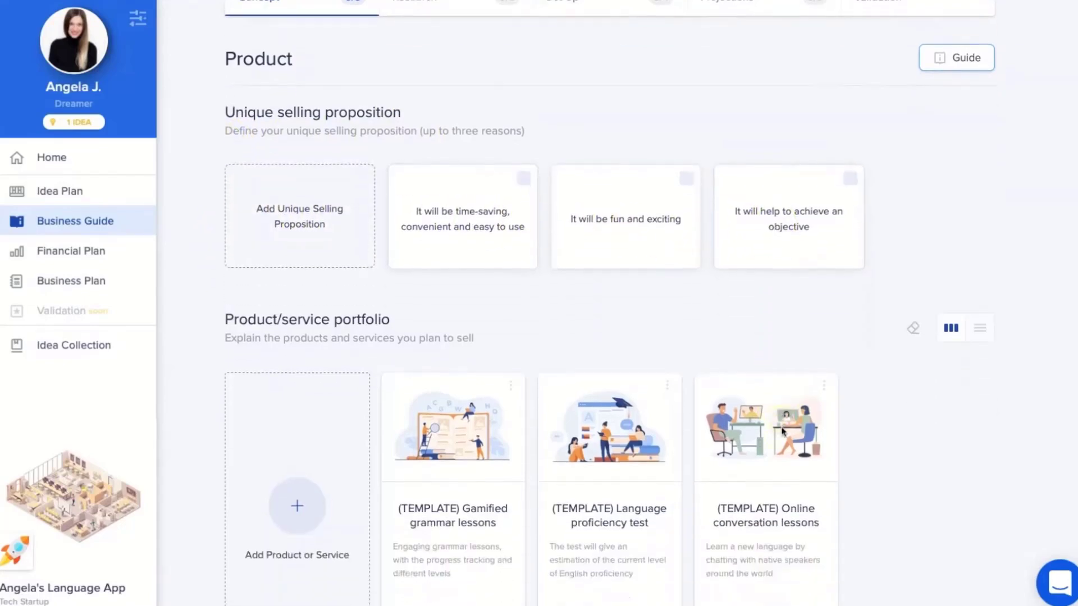
scroll(781, 428, "down", 3)
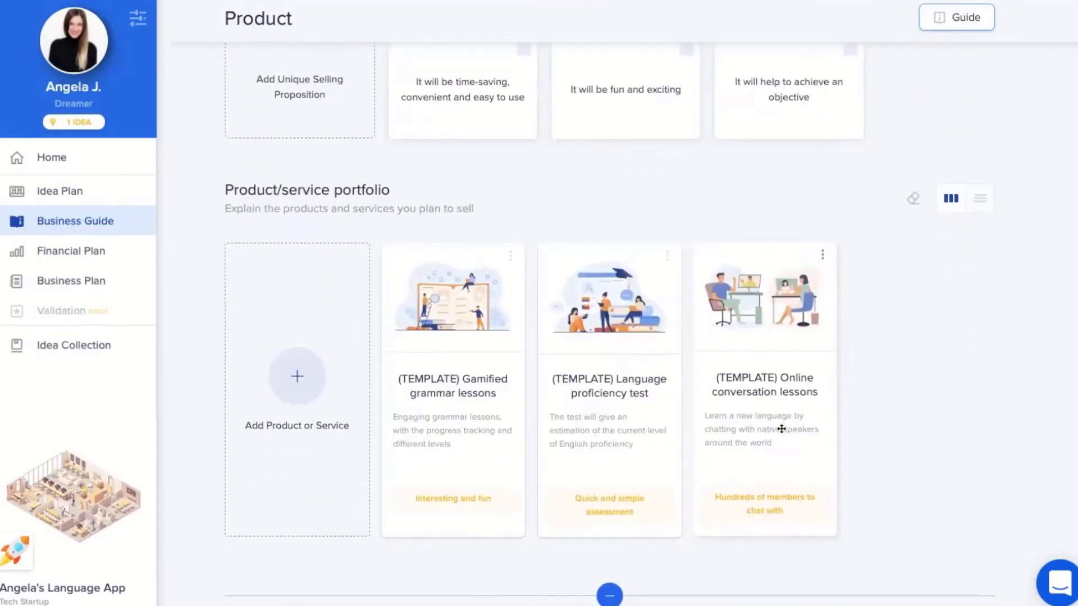
scroll(781, 429, "down", 1)
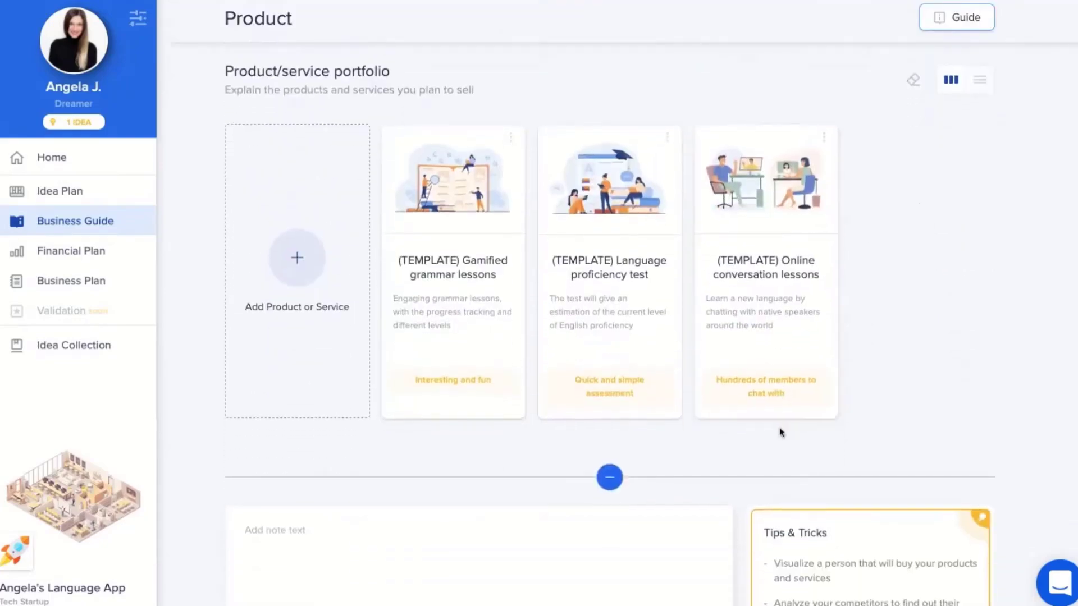
scroll(782, 432, "down", 1)
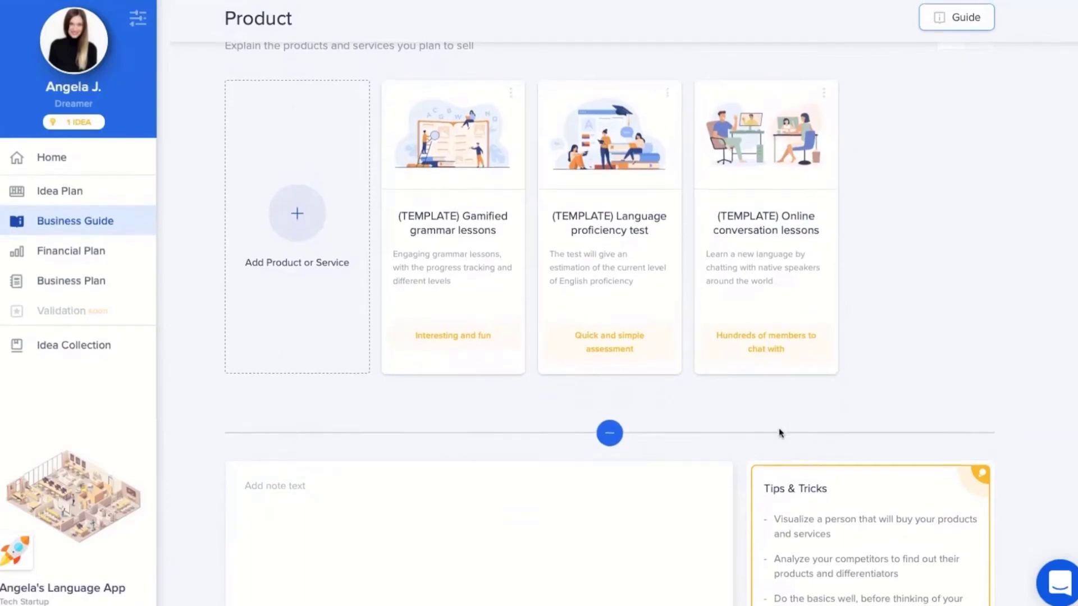
scroll(779, 433, "down", 5)
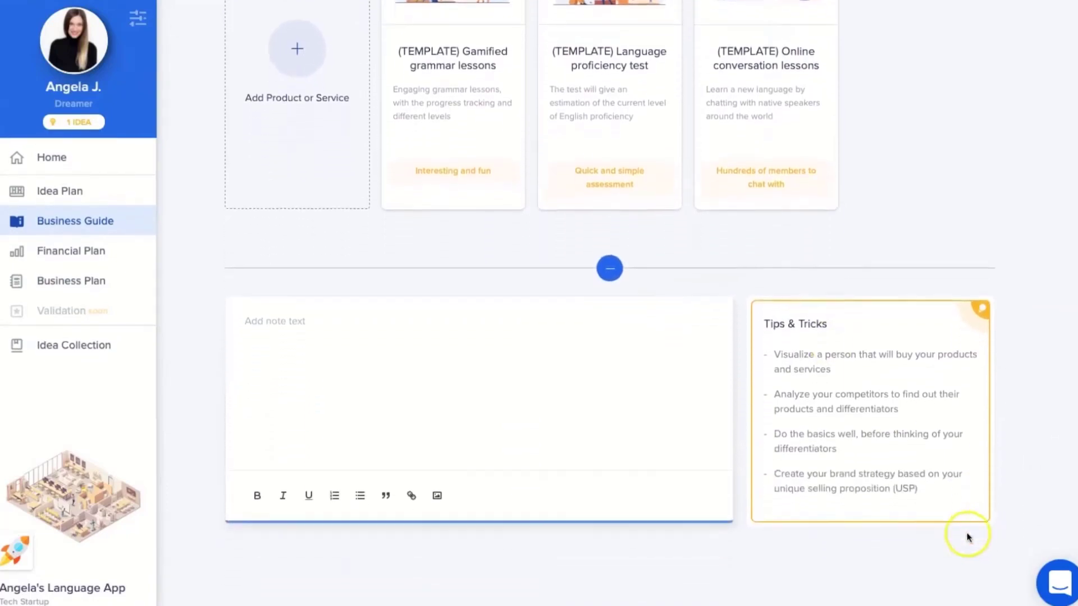
left_click(937, 560)
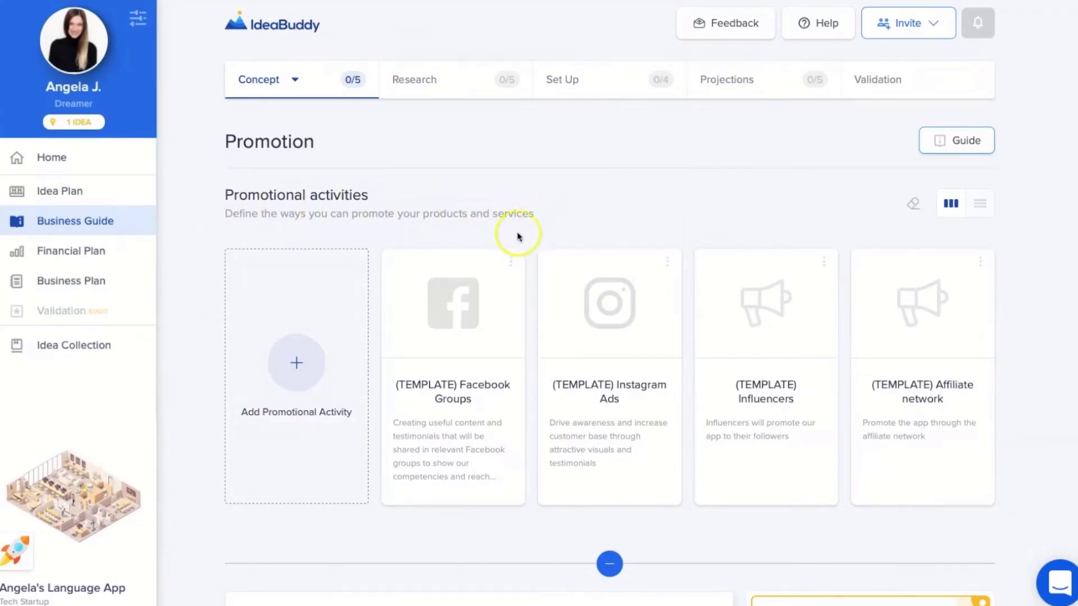
Review the template promotional activities in the Concept chapter's Promotion topic.
scroll(541, 318, "down", 1)
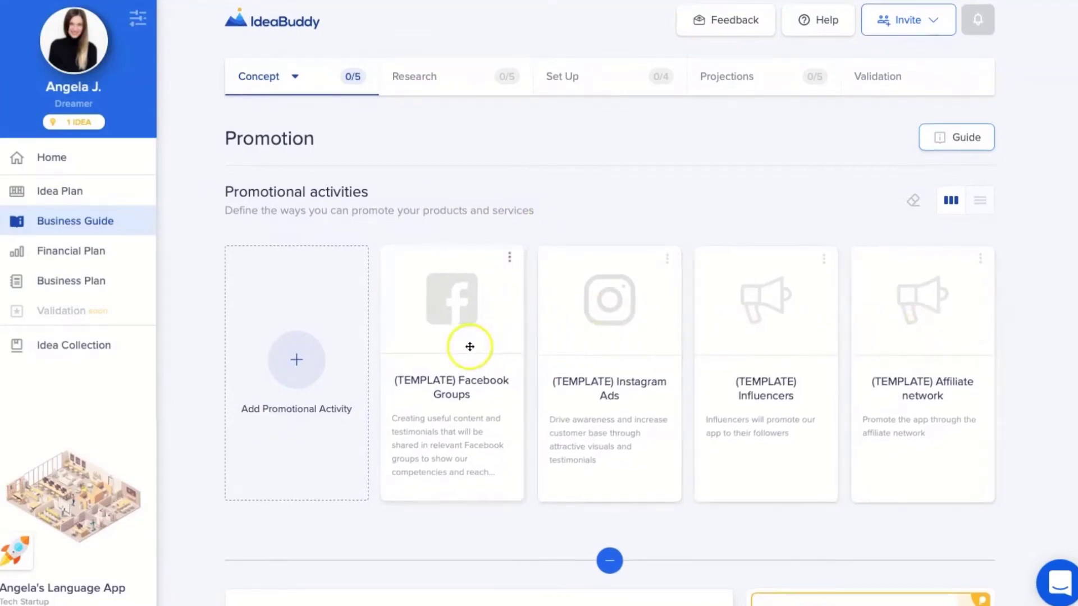
scroll(467, 347, "up", 1)
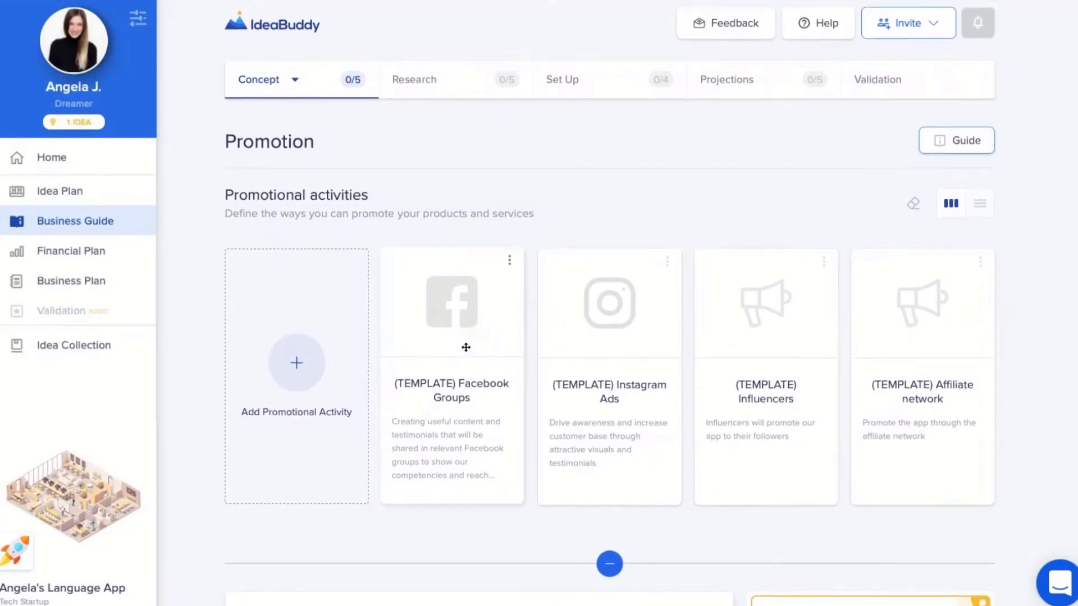
scroll(466, 348, "up", 1)
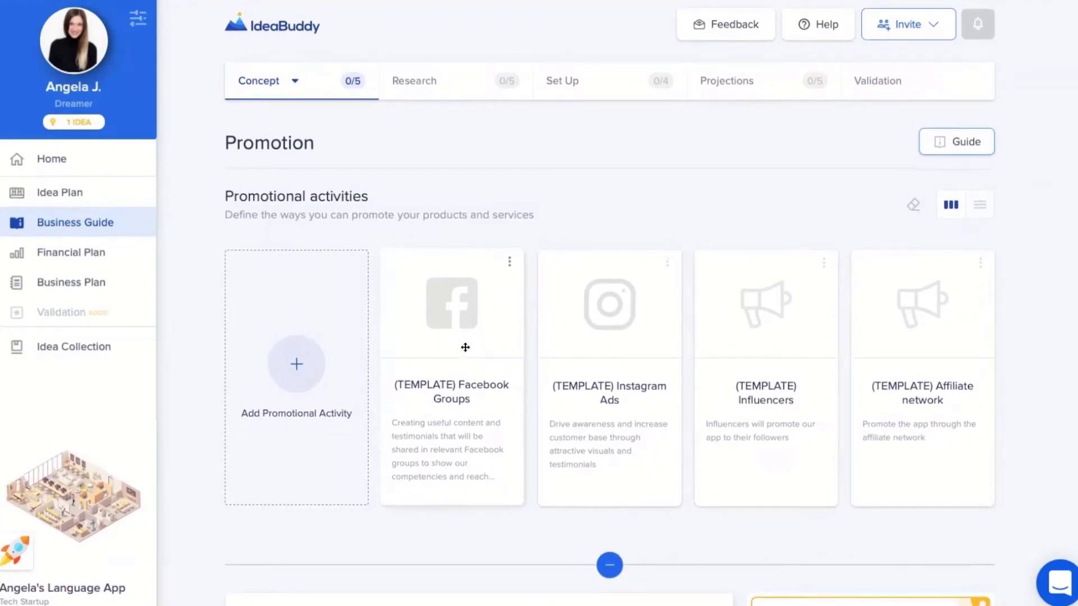
Review the sales and distribution methods in the Distribution topic, and the key business partners in the Partners topic.
left_click(242, 84)
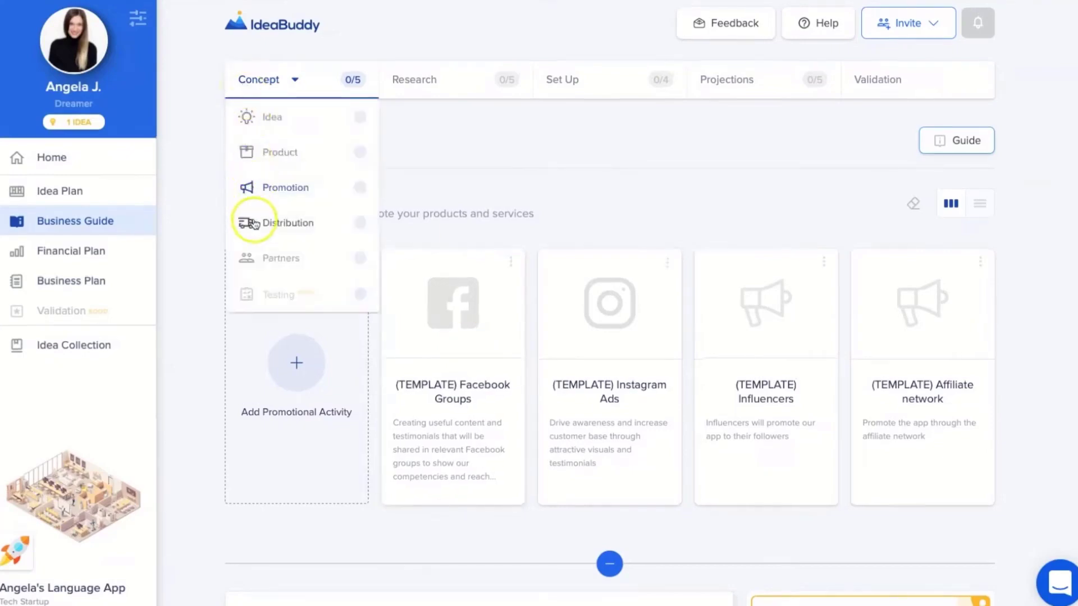
left_click(254, 223)
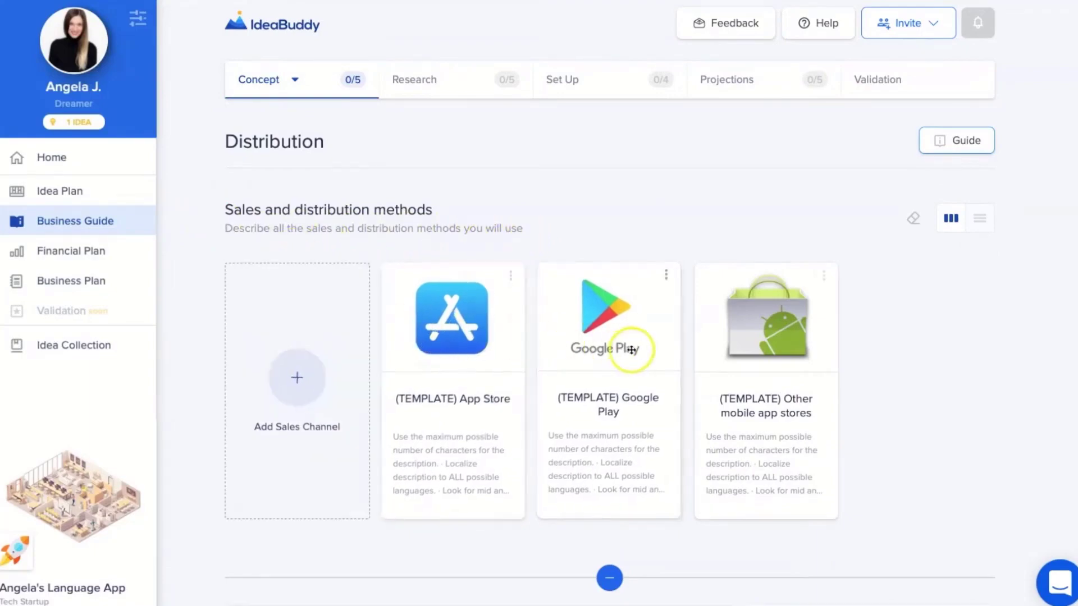
scroll(761, 347, "down", 3)
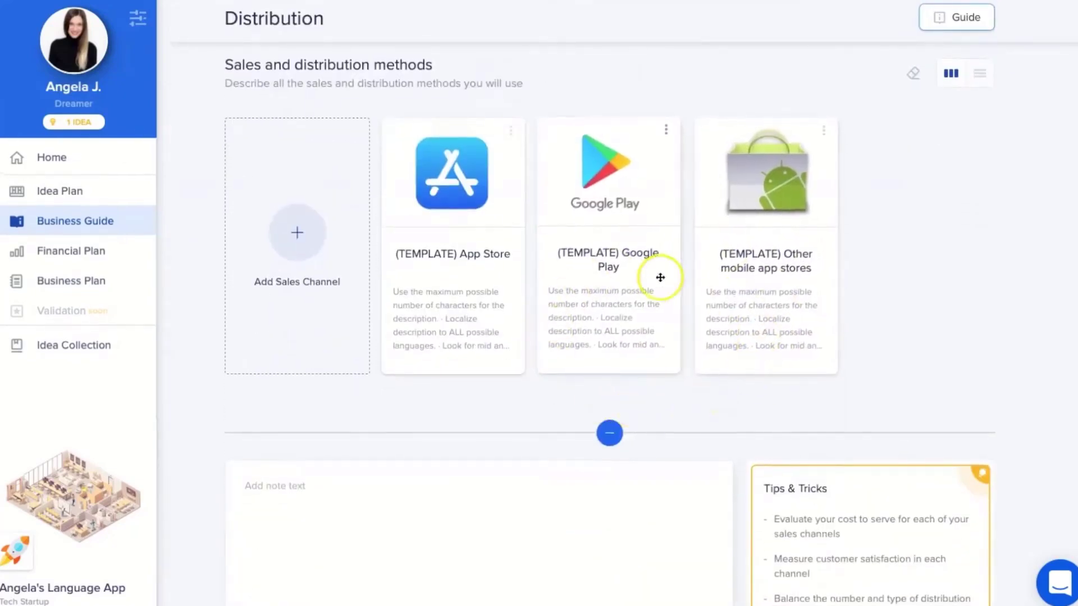
scroll(402, 258, "up", 3)
mouse_move(253, 81)
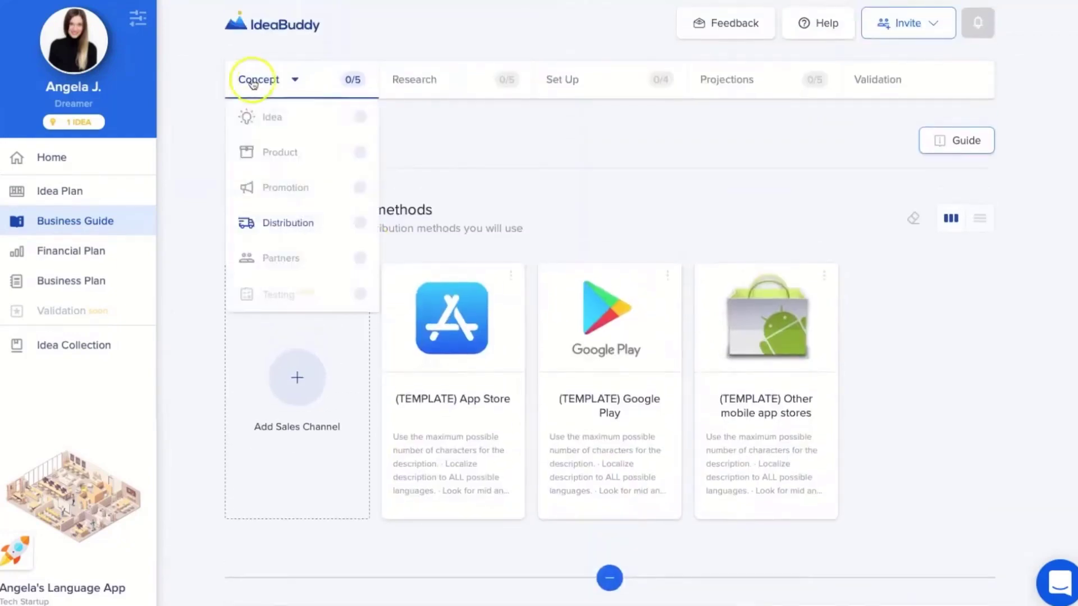
left_click(265, 260)
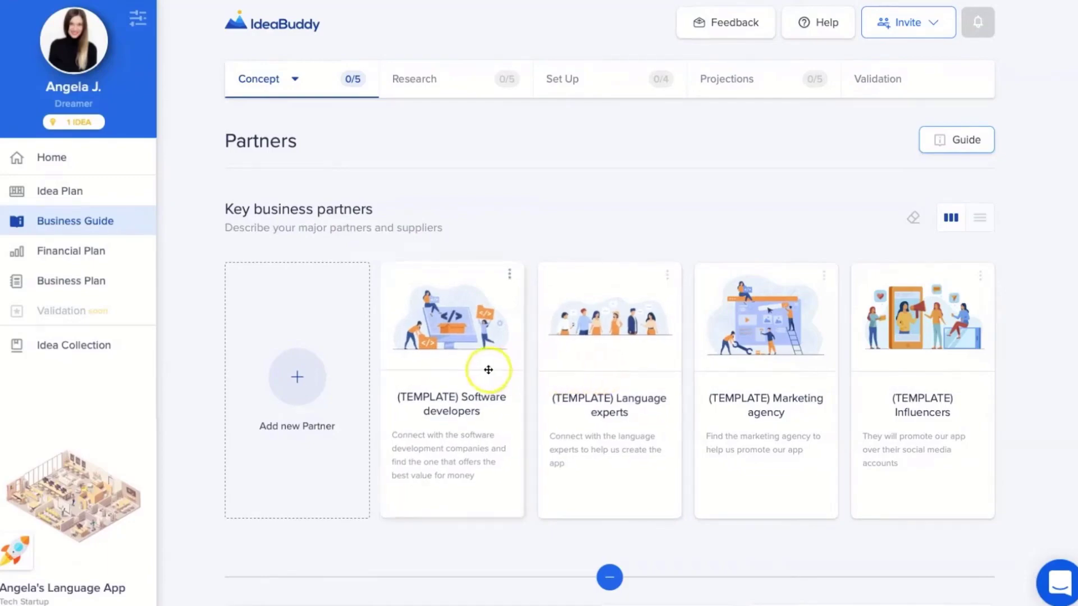
Open the Research chapter's Market topic from the Business Guide overview and examine the market coverage and growth rate options without changing them.
left_click(64, 218)
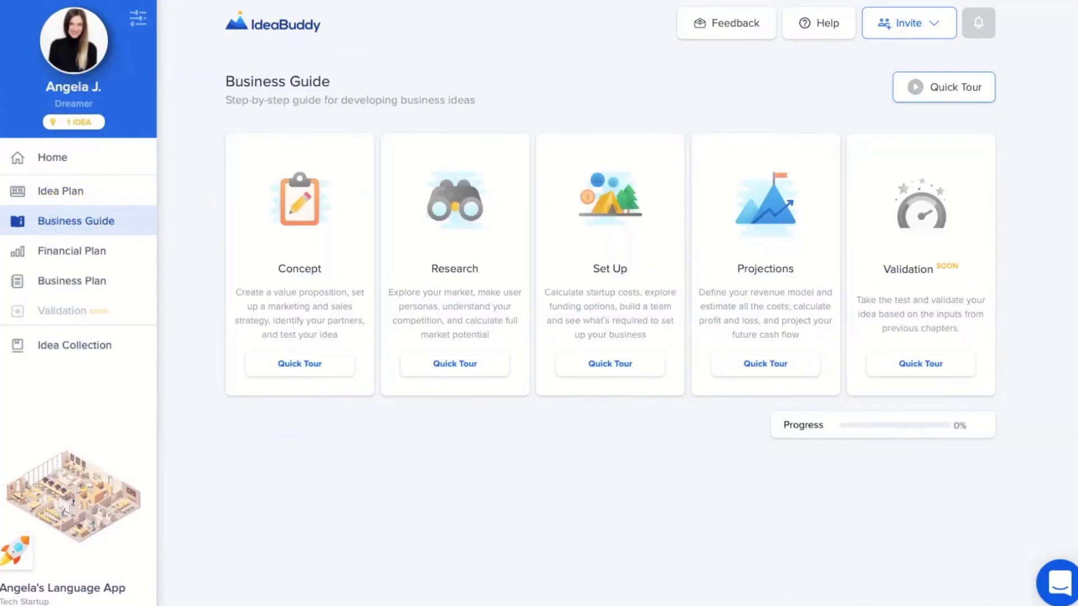
mouse_move(471, 232)
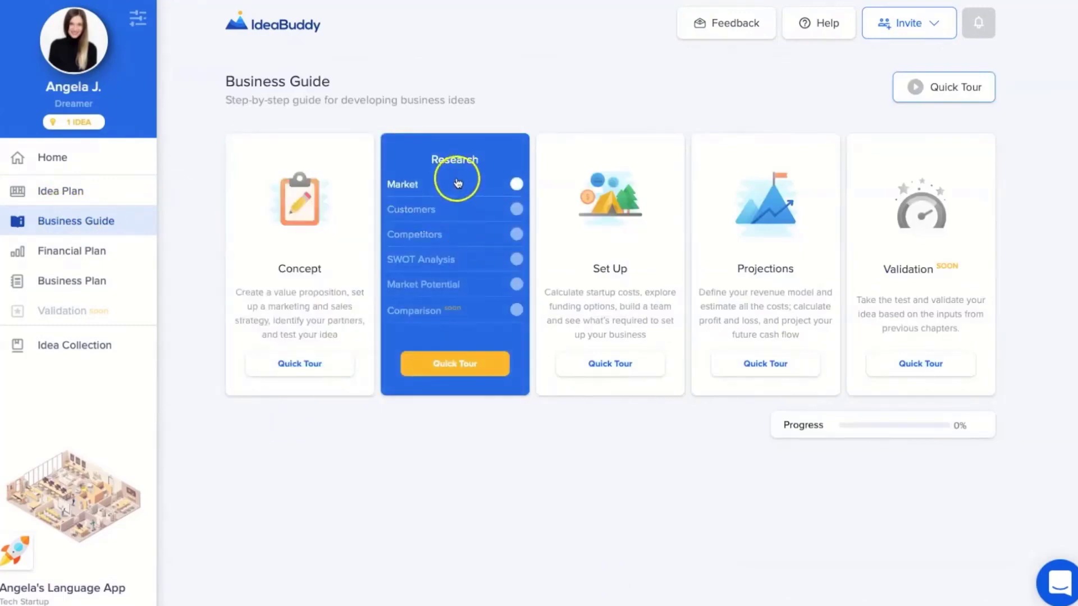
left_click(454, 181)
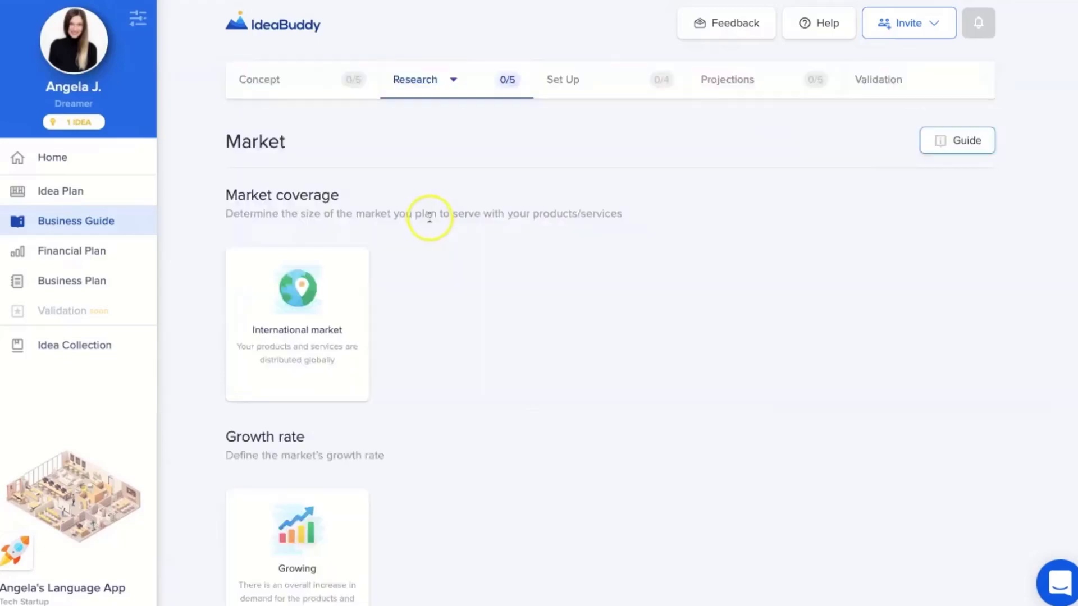
left_click(275, 379)
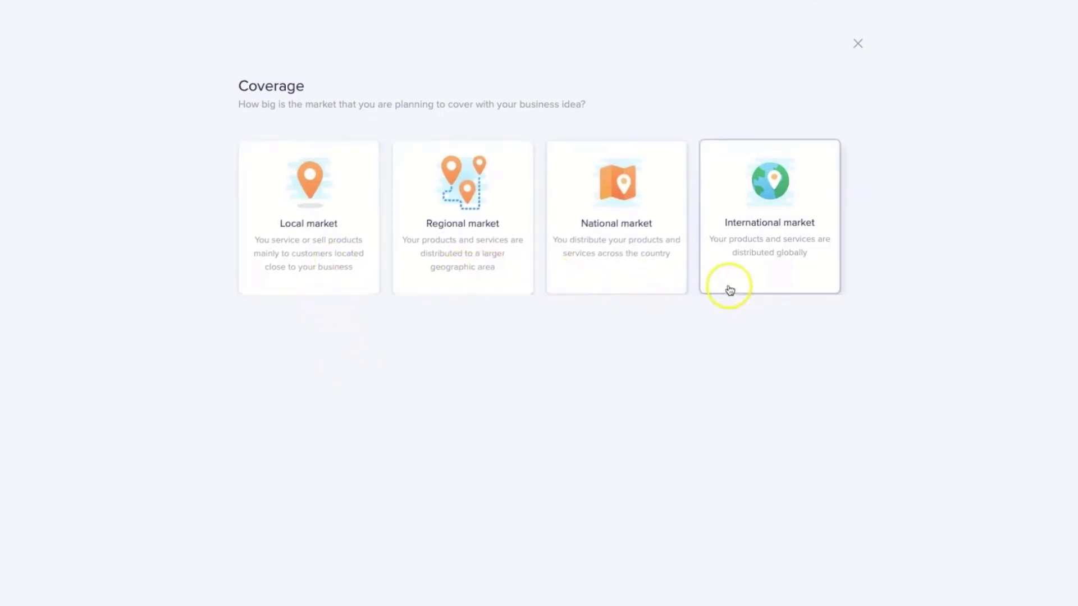
left_click(860, 45)
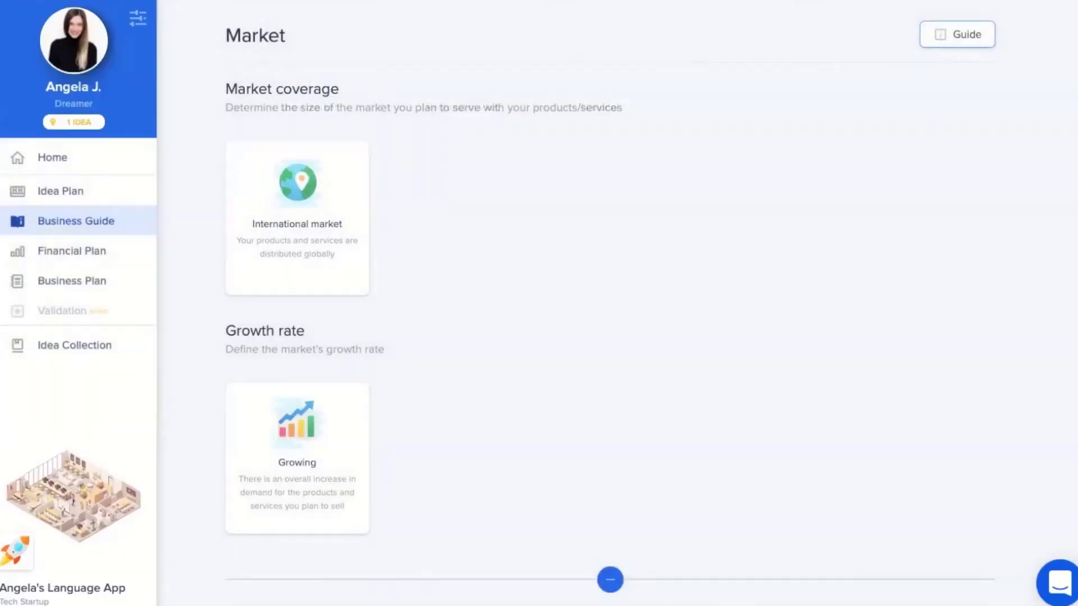
left_click(341, 440)
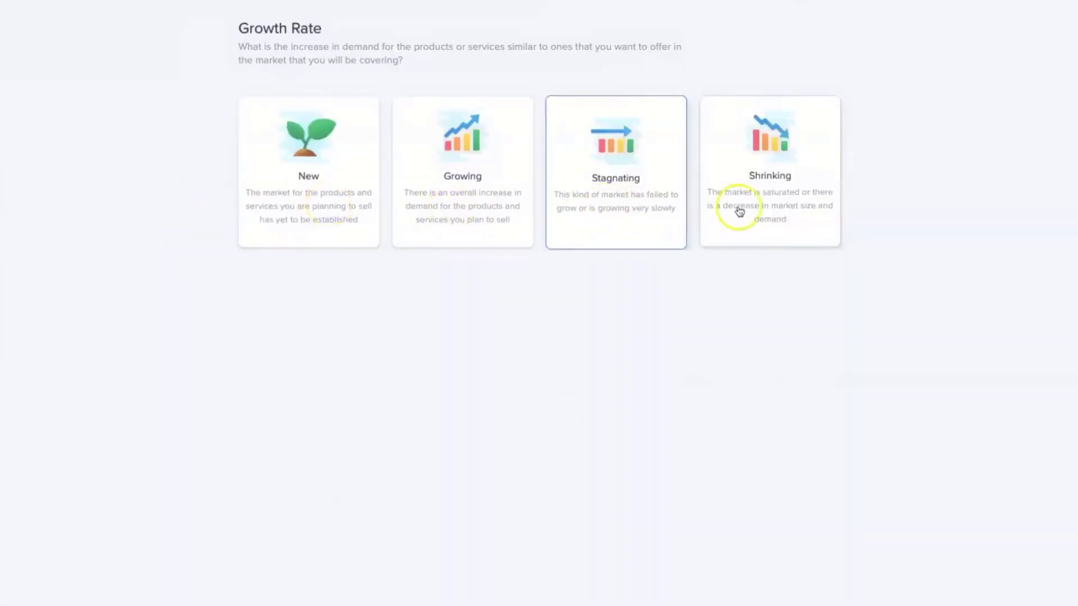
left_click(860, 1)
Open the Research chapter's Customers topic and review the target customer profiles with their pain points and priorities.
mouse_move(412, 34)
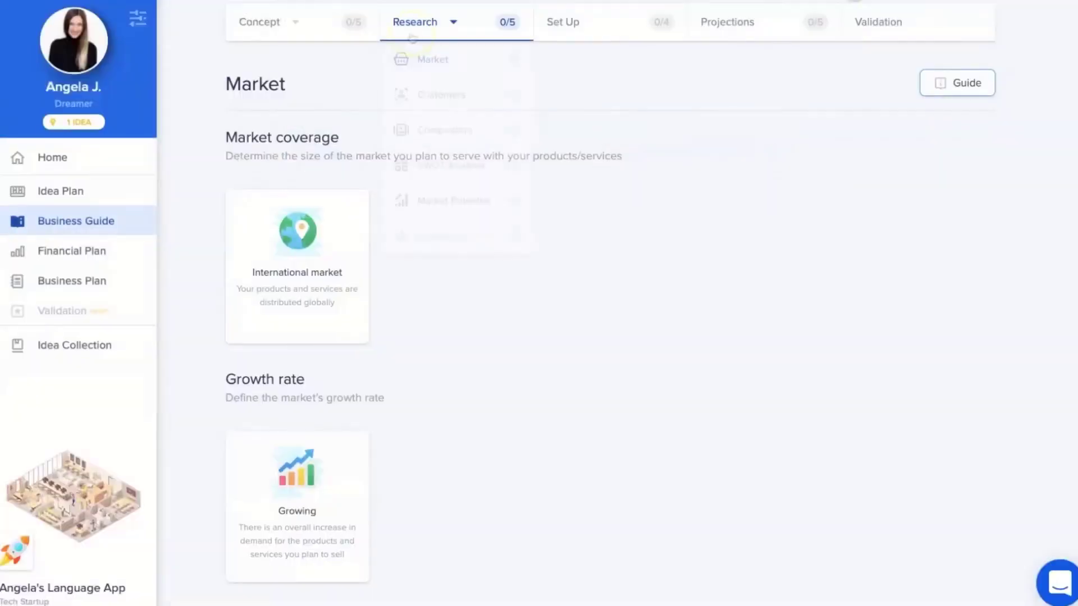
left_click(419, 105)
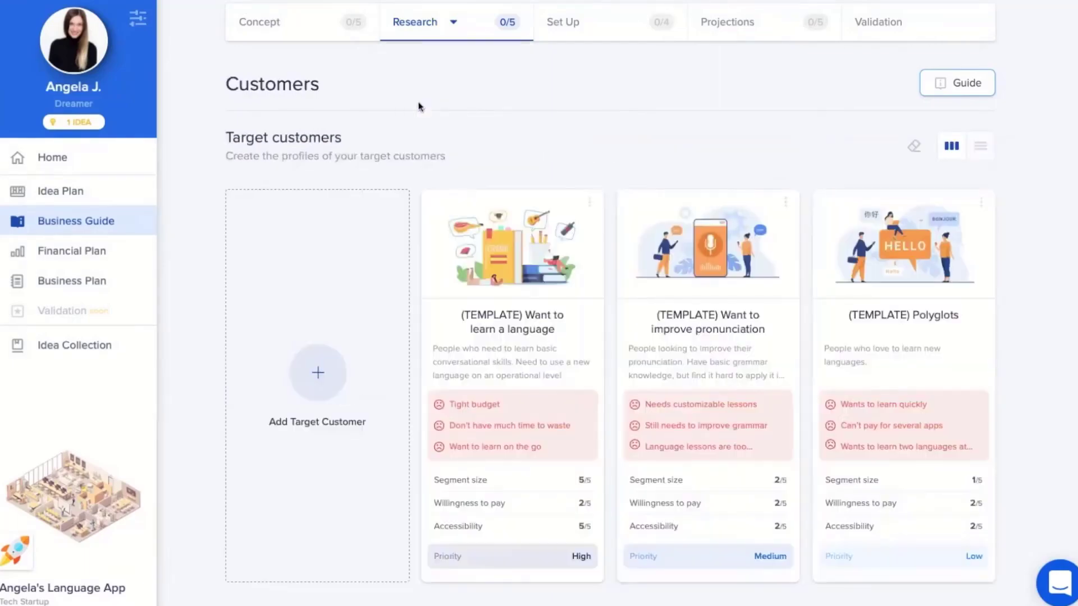
left_click(505, 387)
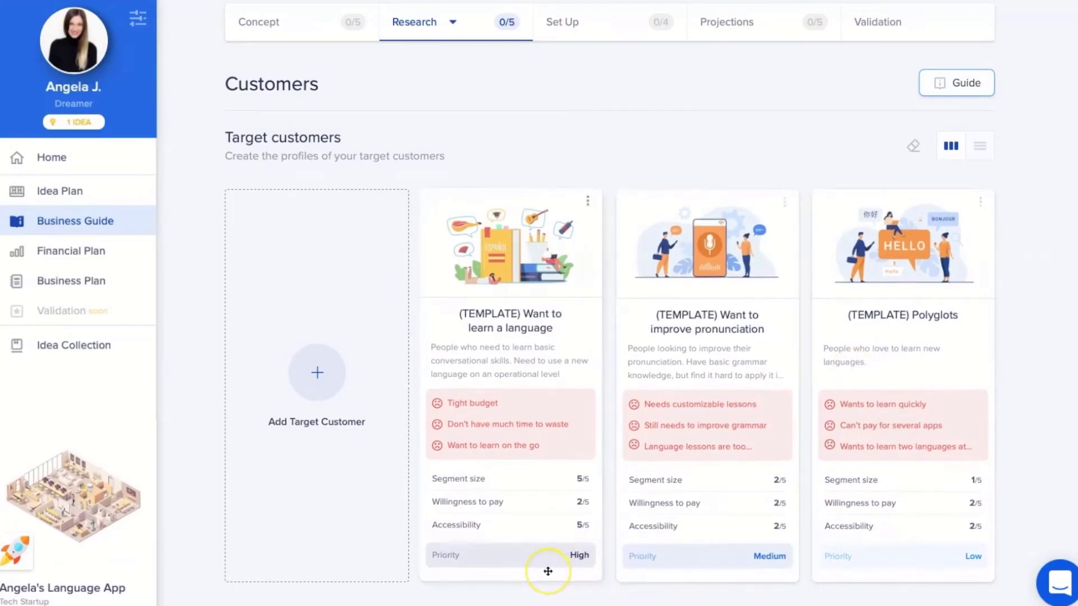
Open the Research chapter's Competitors topic and review the key competitors' ratings and threat levels.
left_click(455, 29)
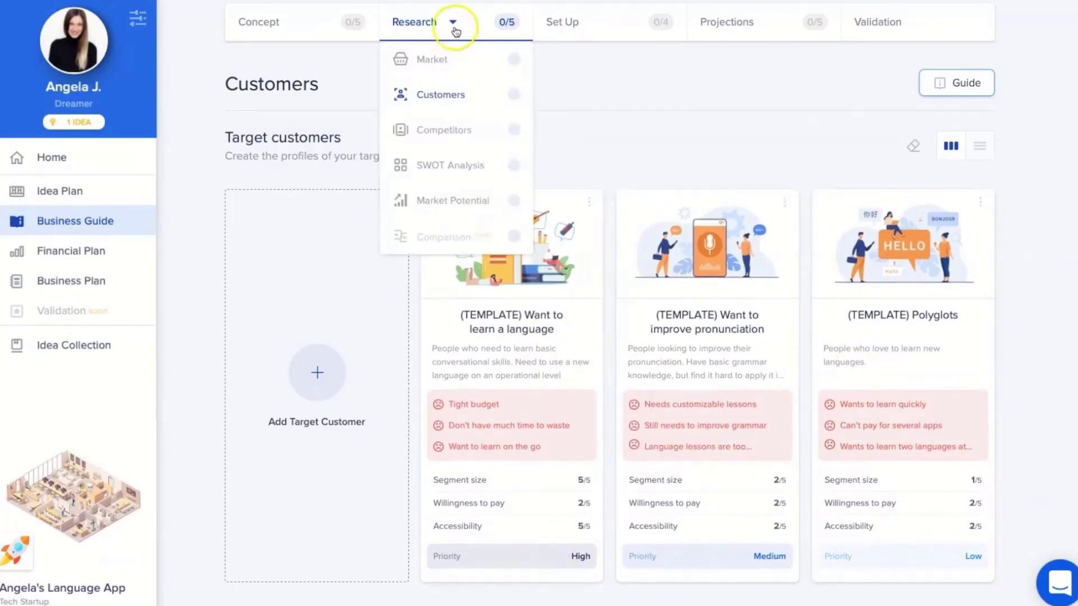
left_click(451, 130)
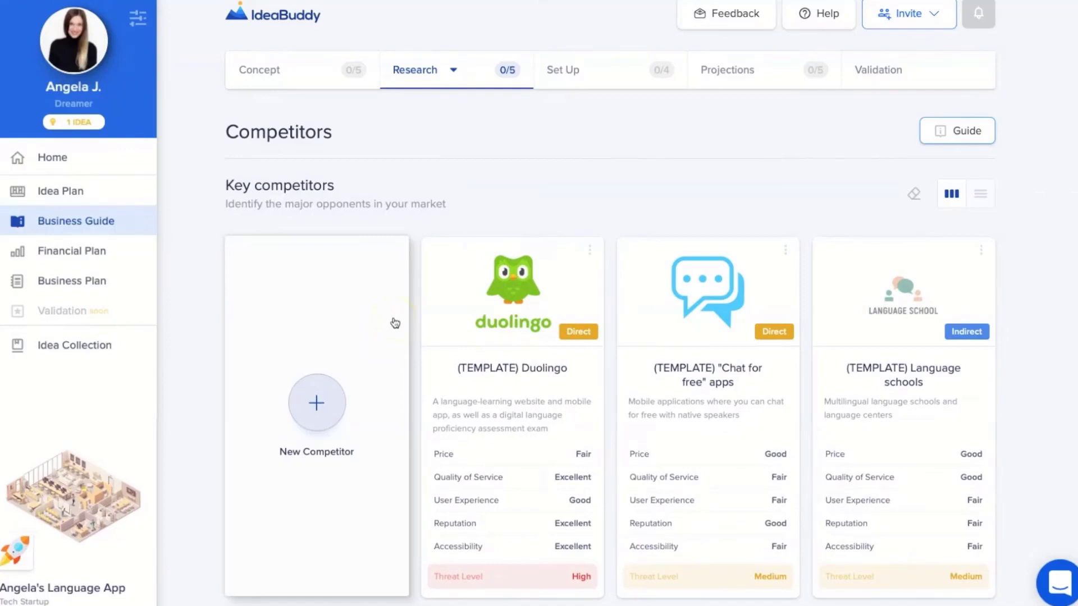
scroll(396, 323, "down", 2)
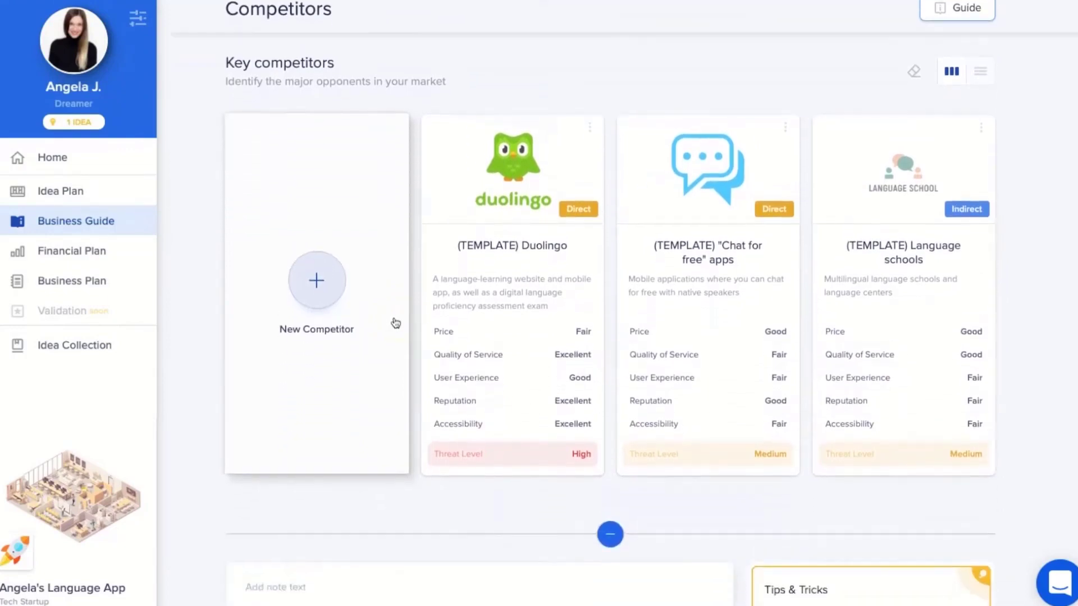
scroll(396, 323, "up", 2)
Open the SWOT Analysis topic and review the template strengths, weaknesses, opportunities and threats.
mouse_move(421, 75)
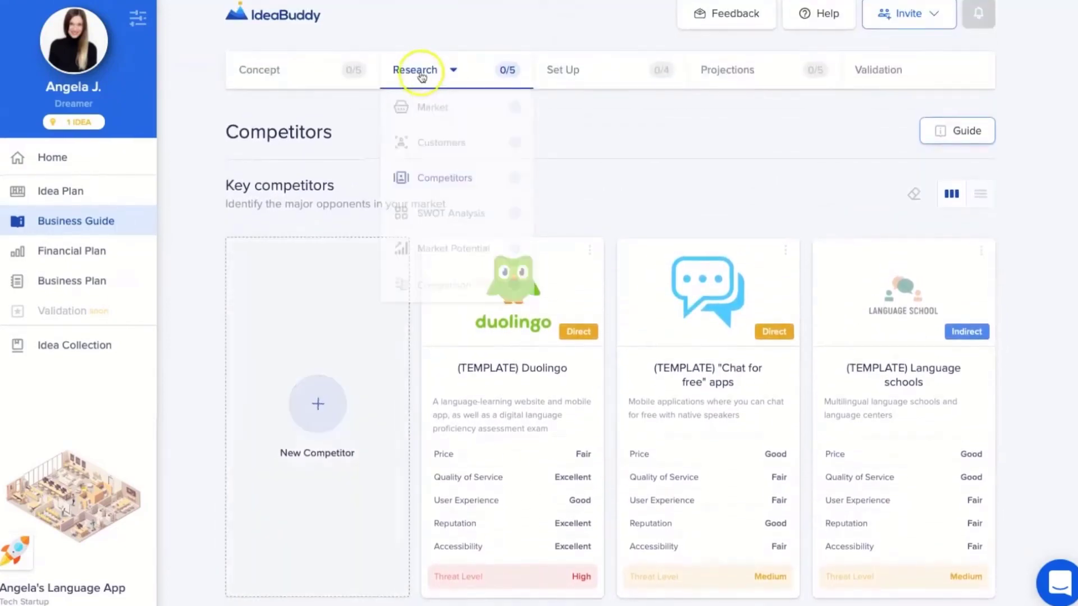
left_click(415, 217)
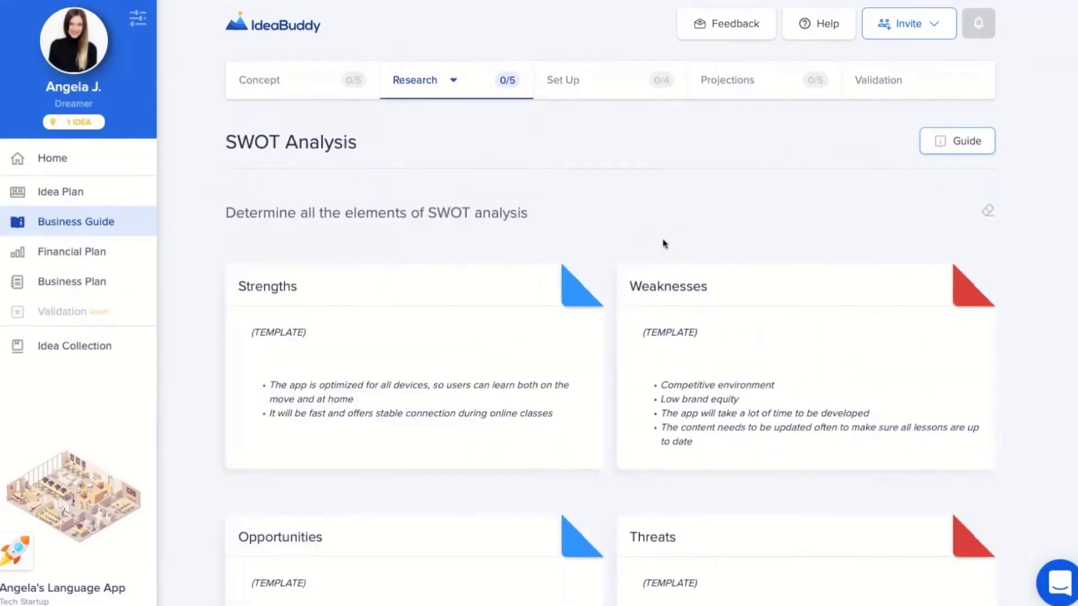
scroll(664, 243, "down", 2)
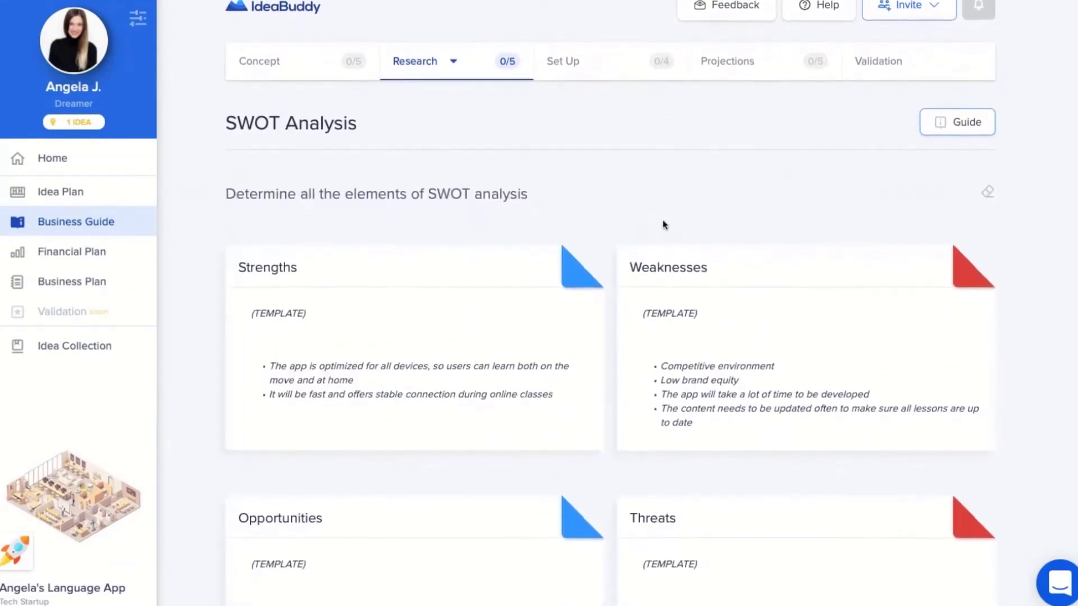
scroll(665, 212, "down", 5)
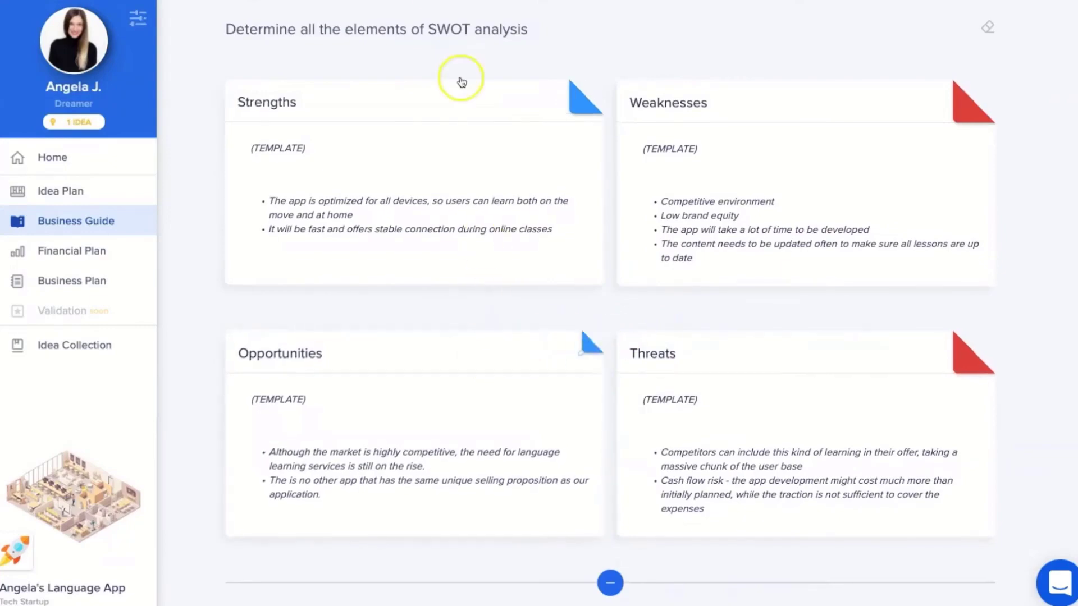
scroll(450, 56, "up", 3)
Open the Market Potential topic and review its three market size figures, the chart, the note area and the tips.
left_click(421, 72)
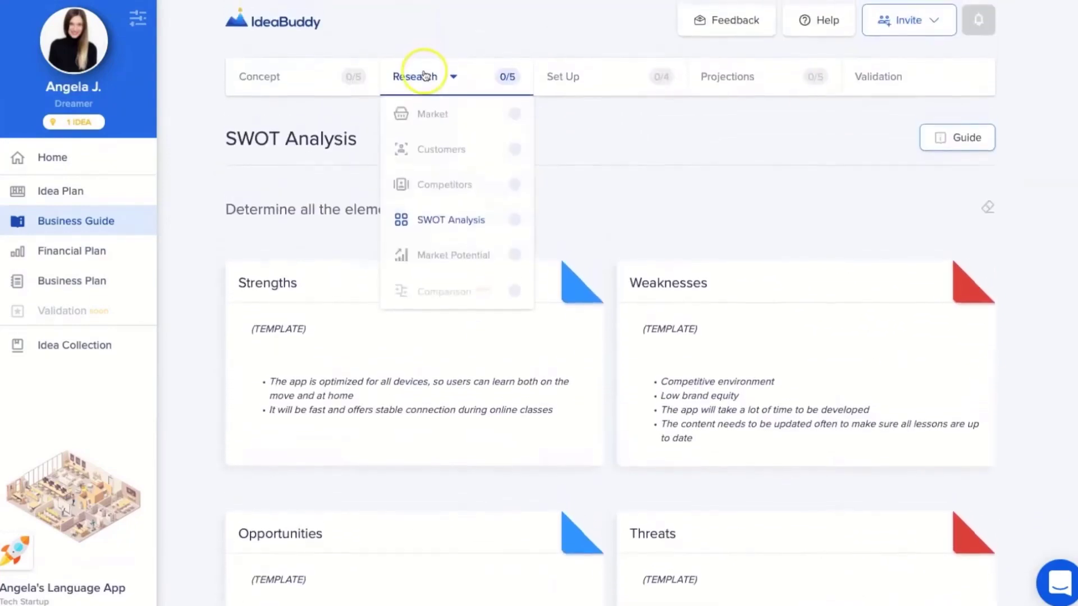
left_click(430, 264)
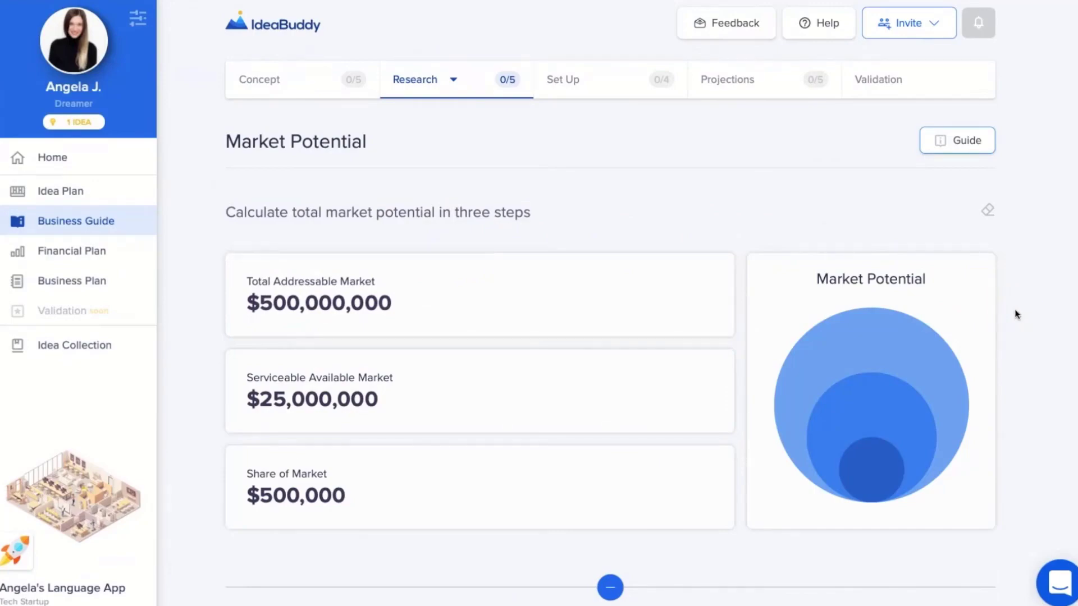
scroll(1016, 315, "down", 1)
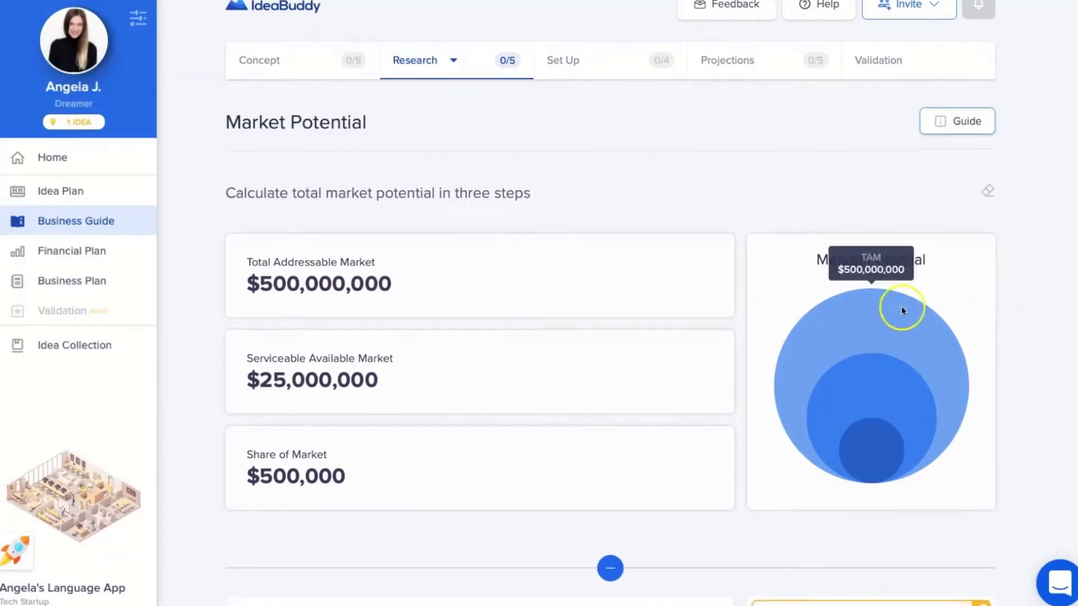
scroll(565, 440, "down", 1)
scroll(565, 440, "down", 5)
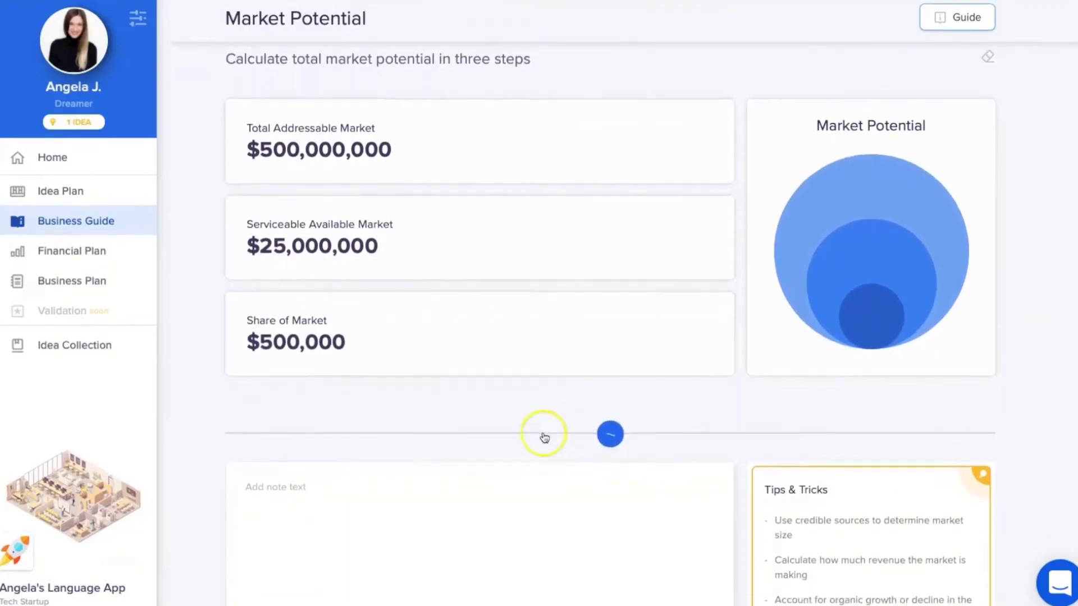
Open the Set Up chapter's Startup Costs topic from the Business Guide overview and examine the cost distribution chart and the expense list.
left_click(75, 220)
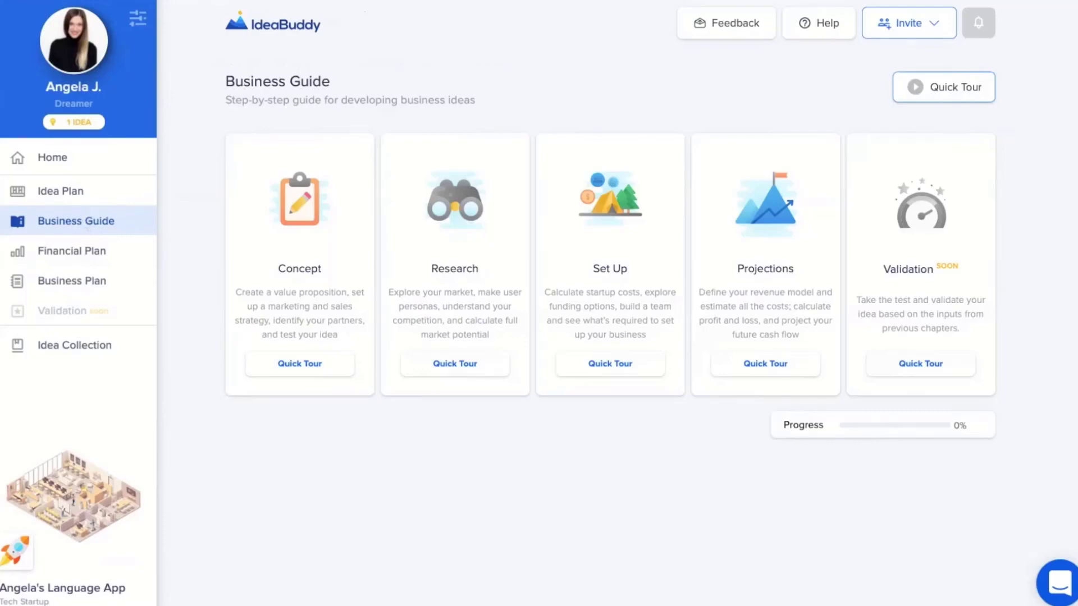
mouse_move(667, 260)
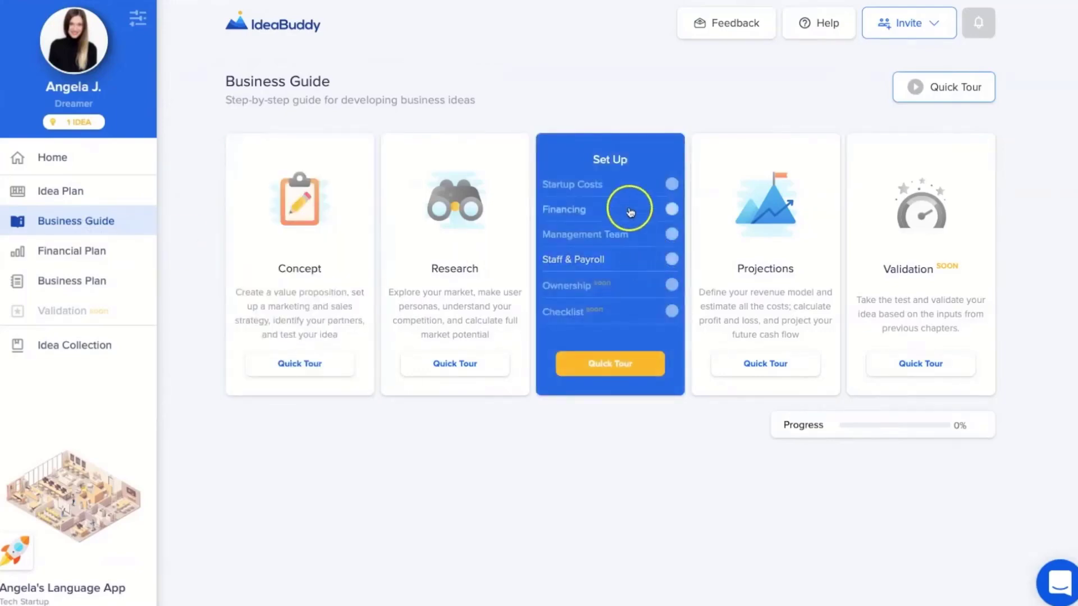
left_click(628, 187)
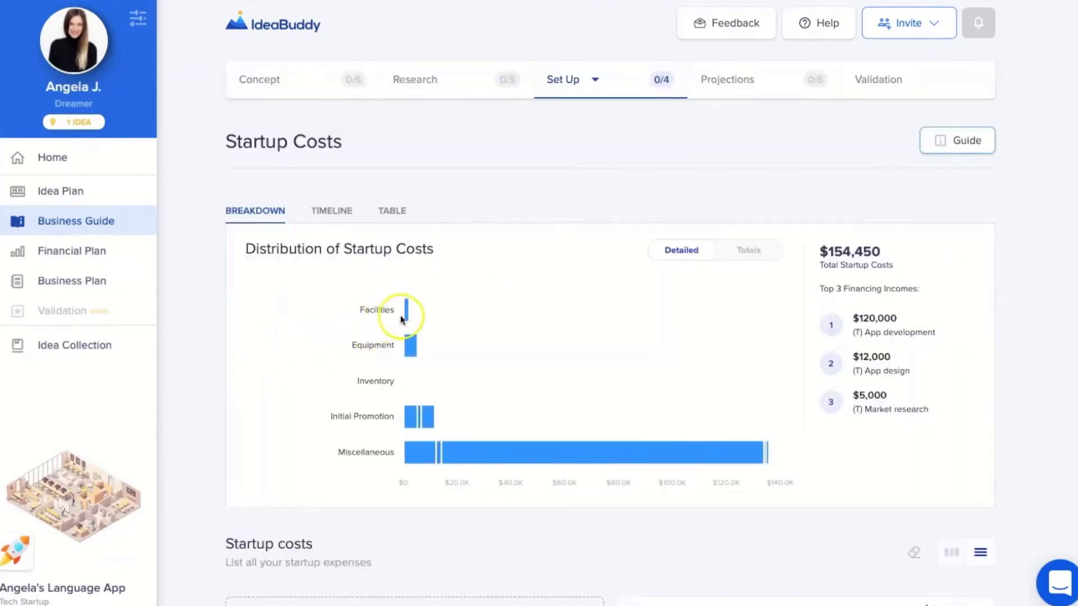
mouse_move(407, 317)
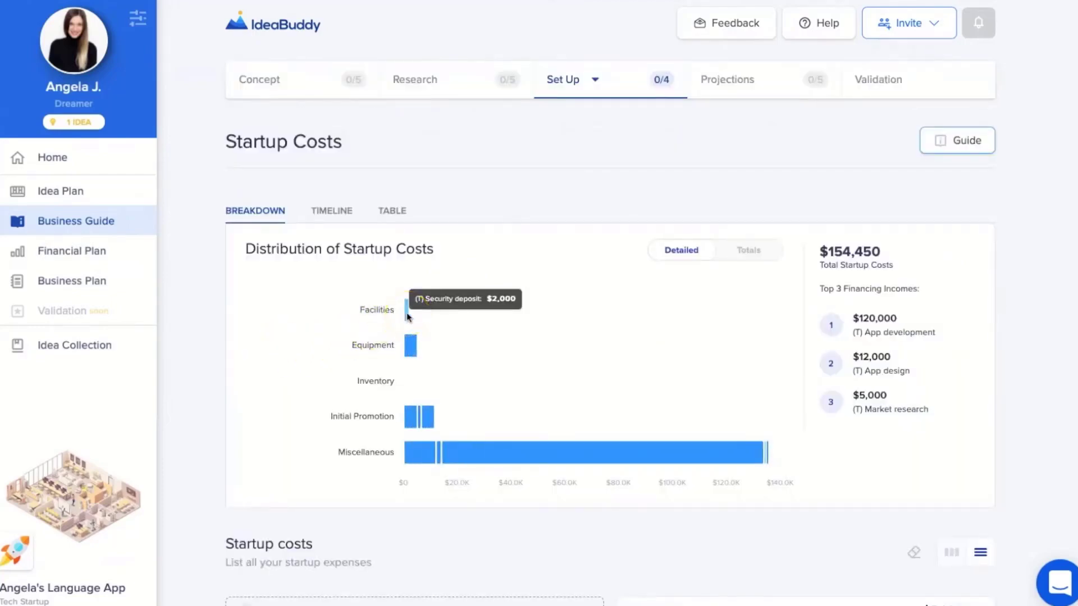
mouse_move(408, 351)
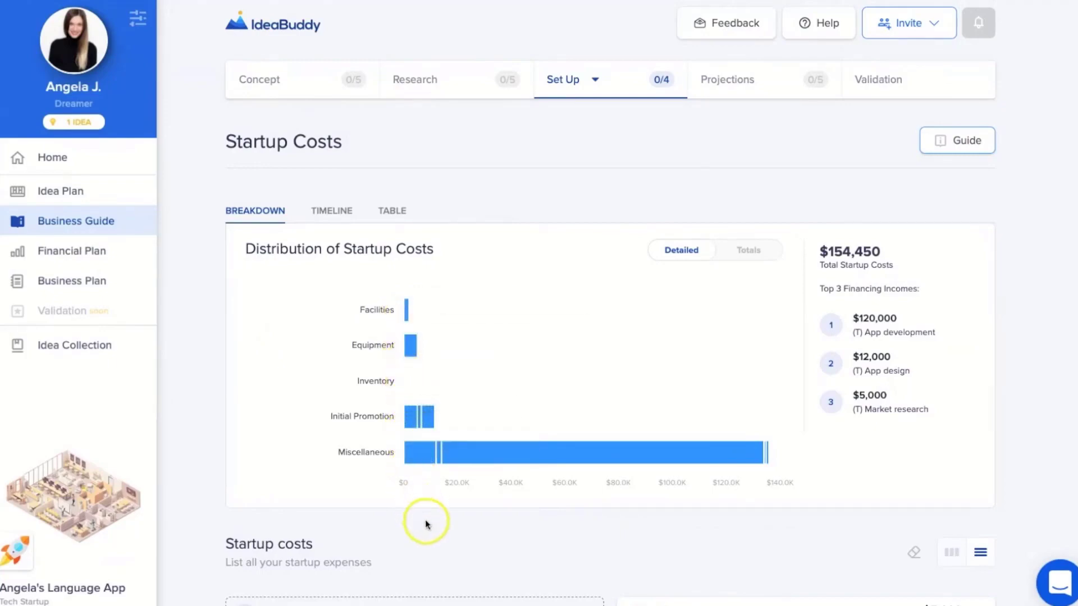
scroll(430, 526, "down", 2)
scroll(431, 530, "down", 3)
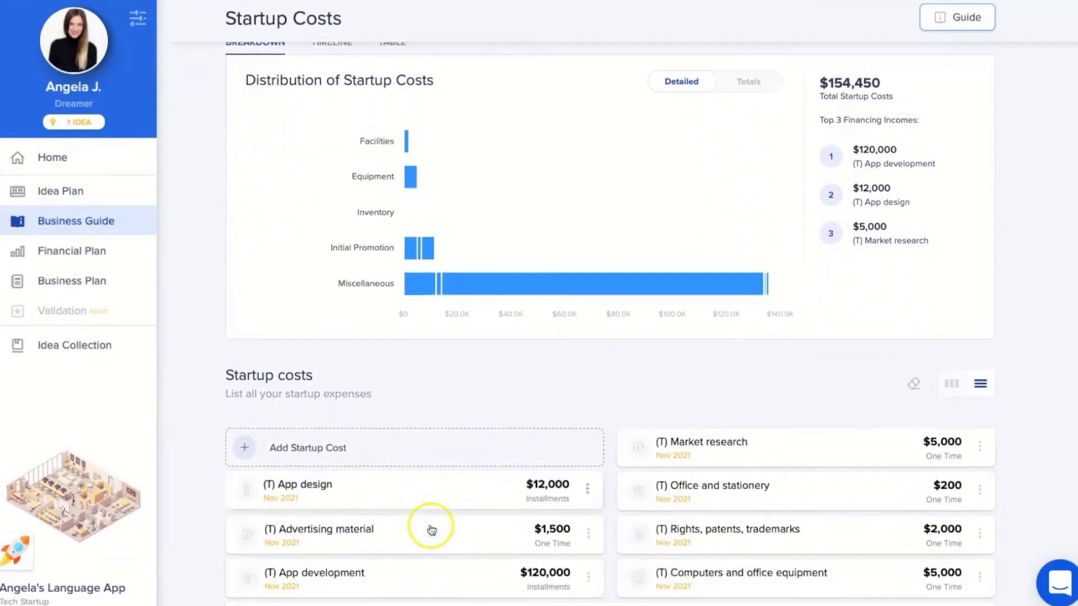
scroll(430, 525, "down", 1)
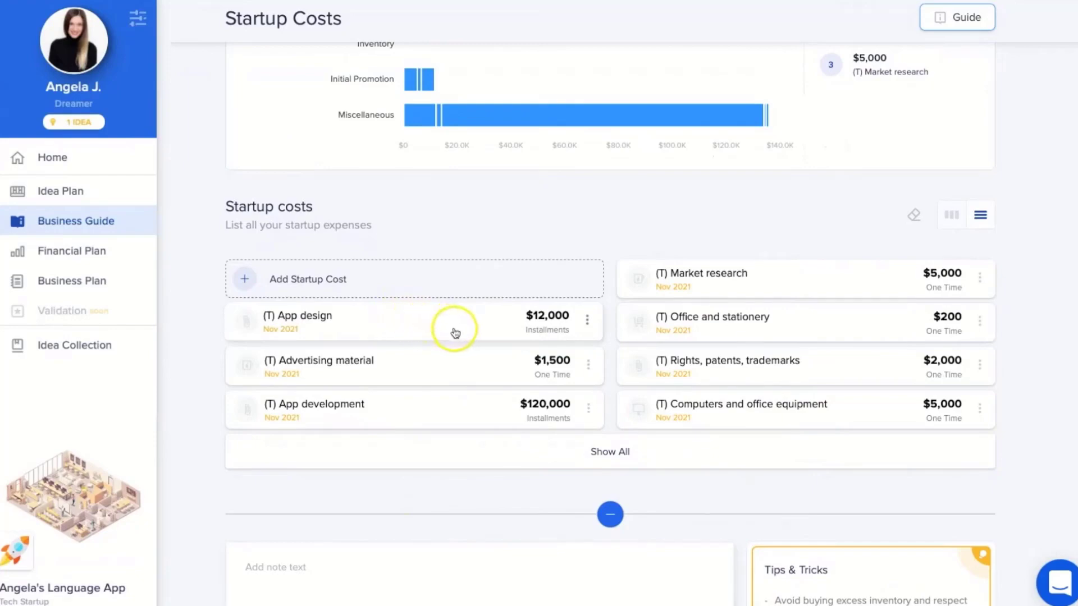
Open the Set Up chapter's Financing topic and review the financing sources chart, the financing options list, the note area and the tips.
scroll(456, 333, "up", 3)
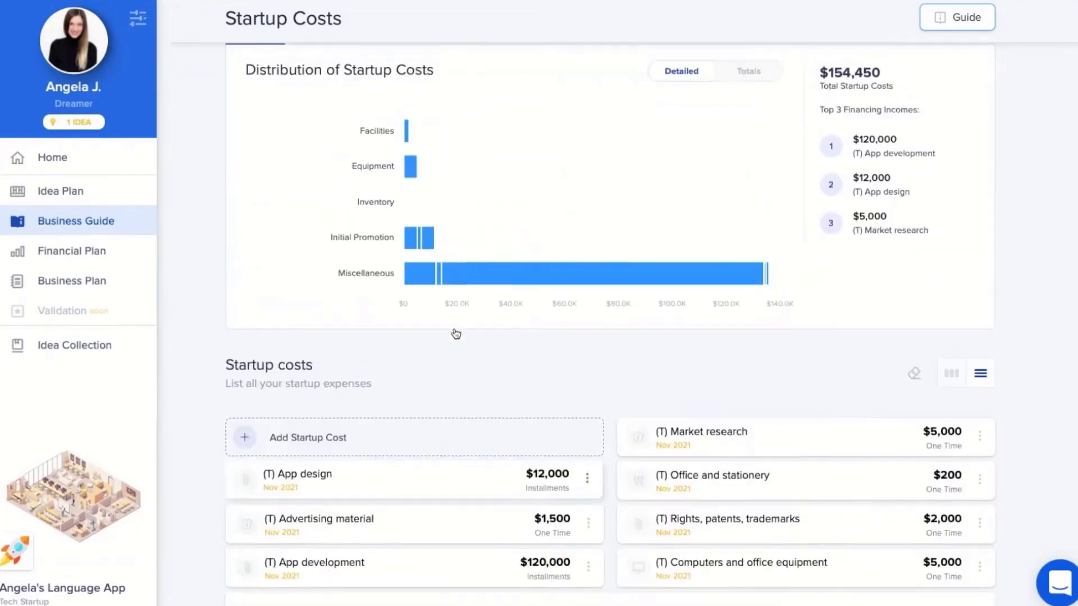
scroll(452, 333, "up", 2)
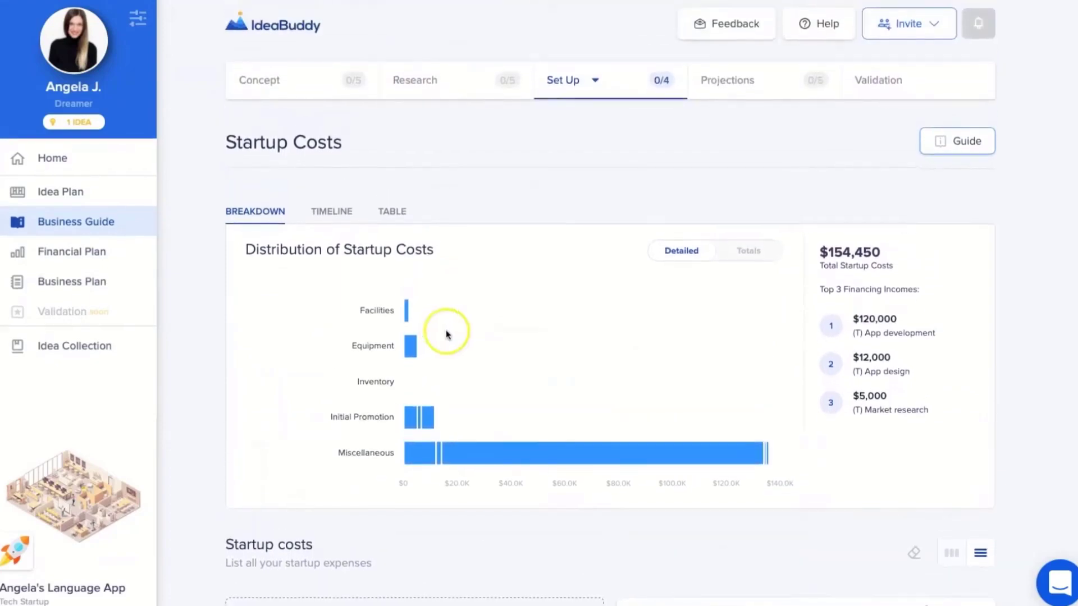
left_click(562, 81)
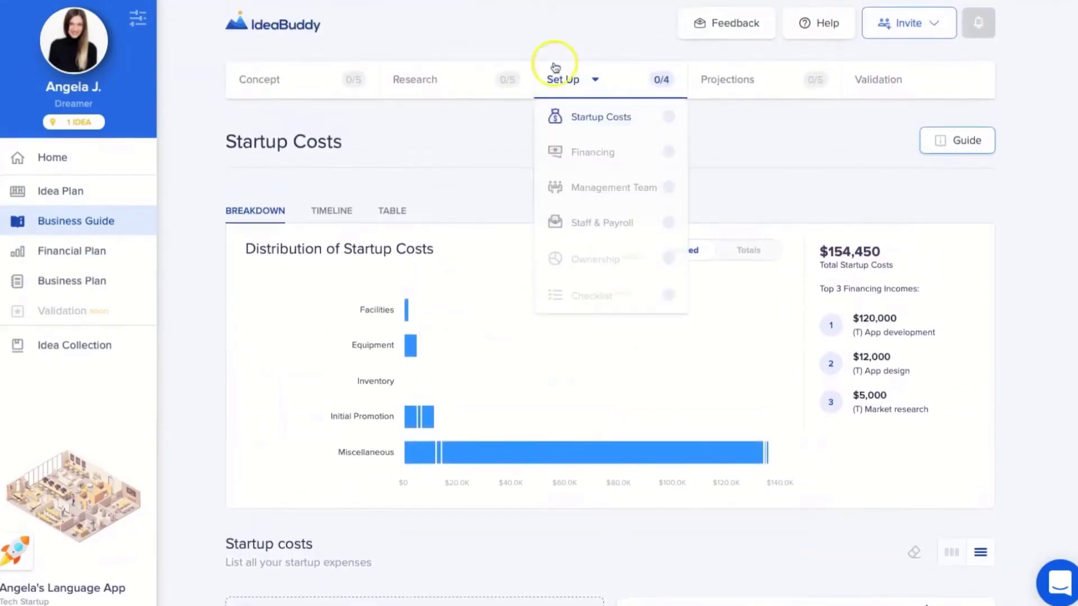
left_click(571, 160)
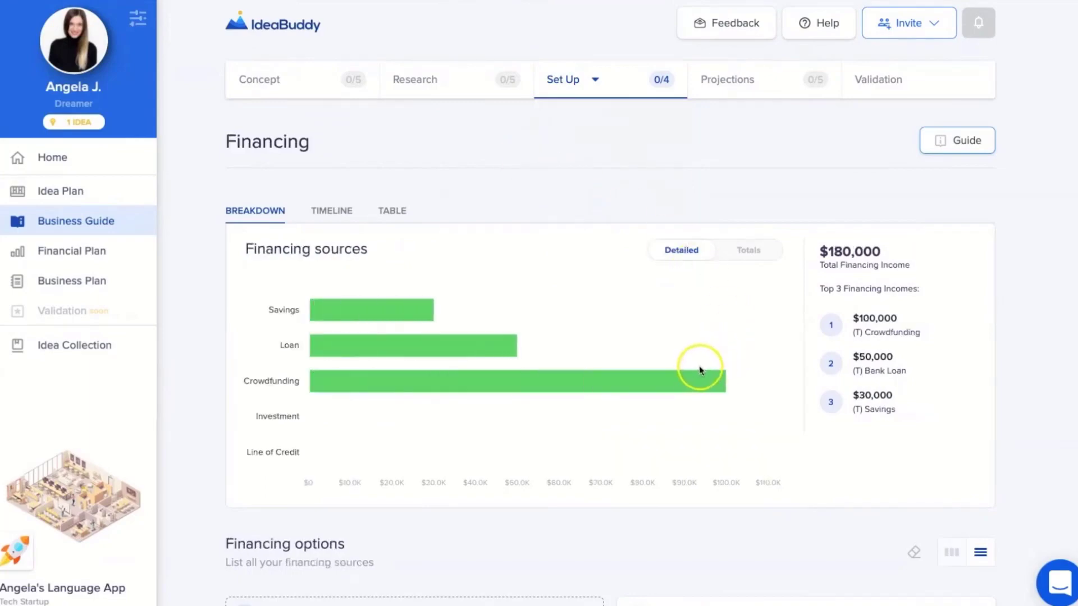
mouse_move(340, 306)
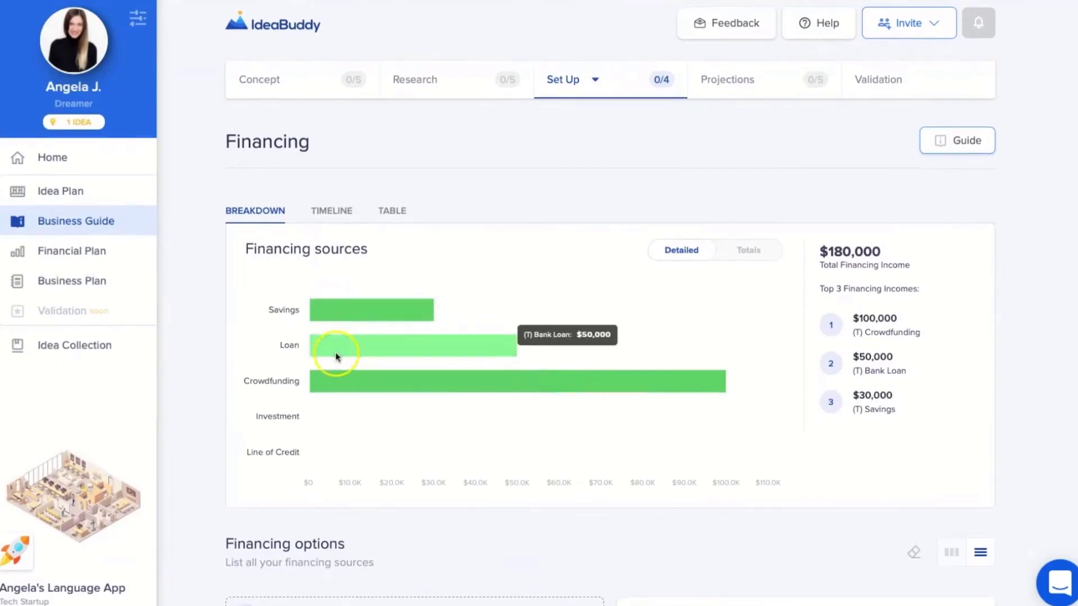
mouse_move(337, 386)
scroll(337, 386, "down", 3)
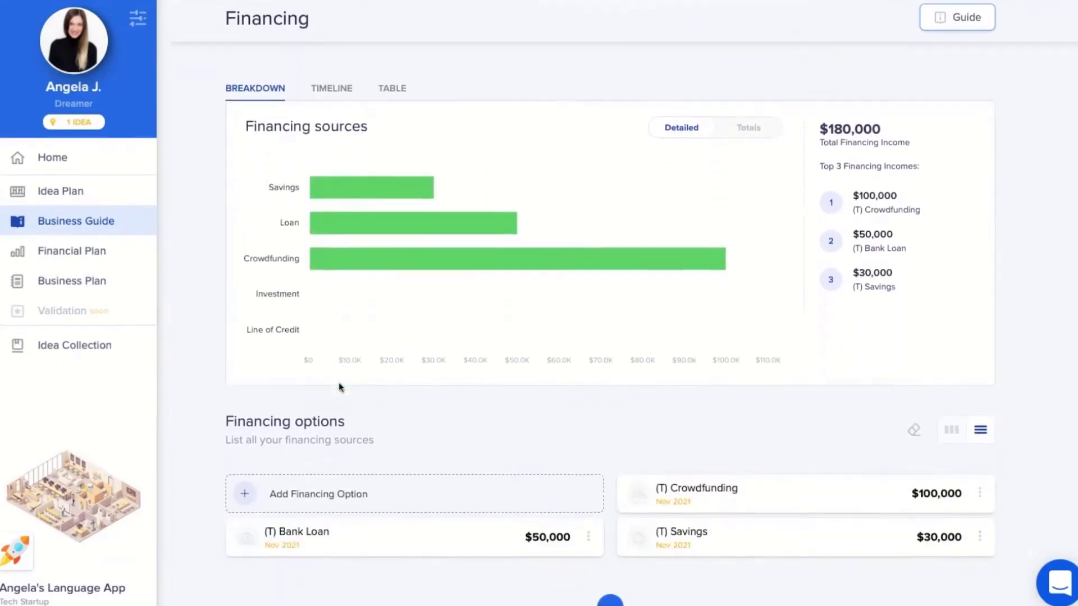
scroll(344, 386, "down", 1)
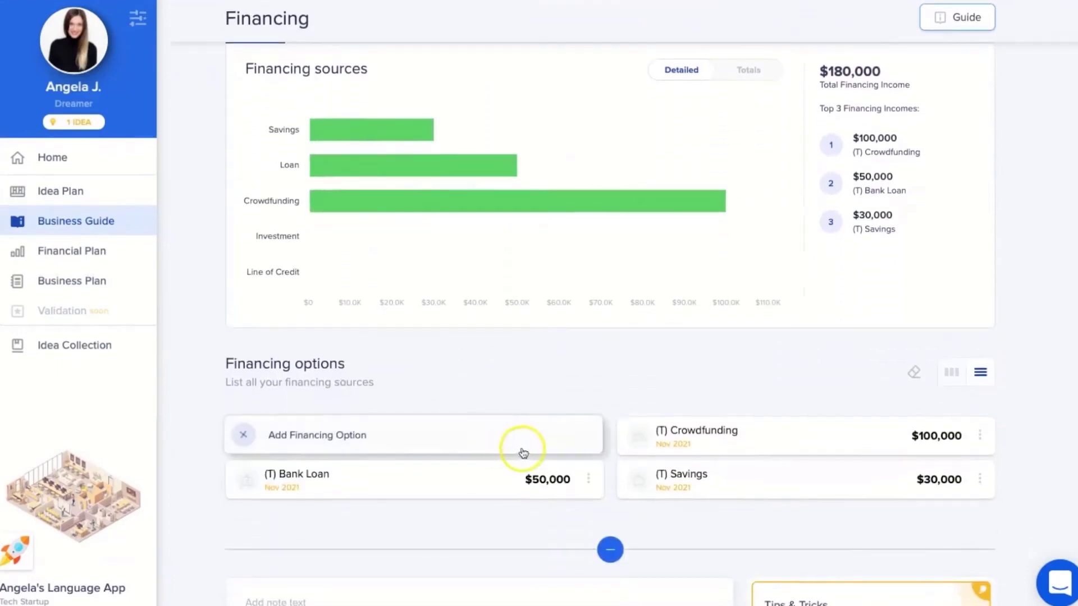
scroll(644, 398, "up", 1)
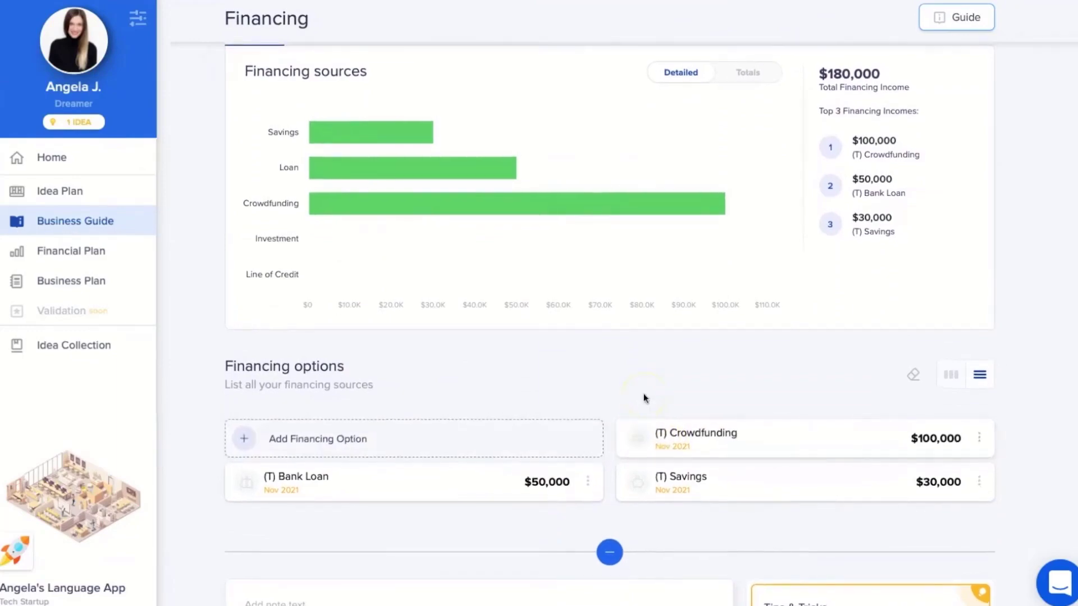
scroll(644, 398, "up", 1)
scroll(644, 398, "down", 3)
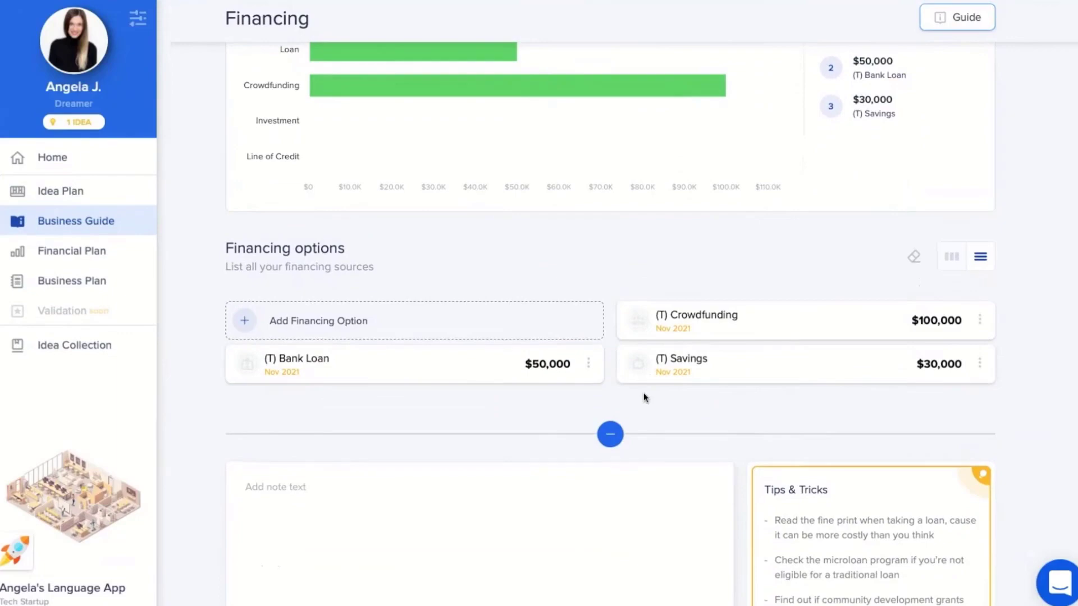
scroll(643, 396, "up", 5)
Open the Management Team topic, view the Chief Financial Officer's member details and close them without changes.
left_click(550, 77)
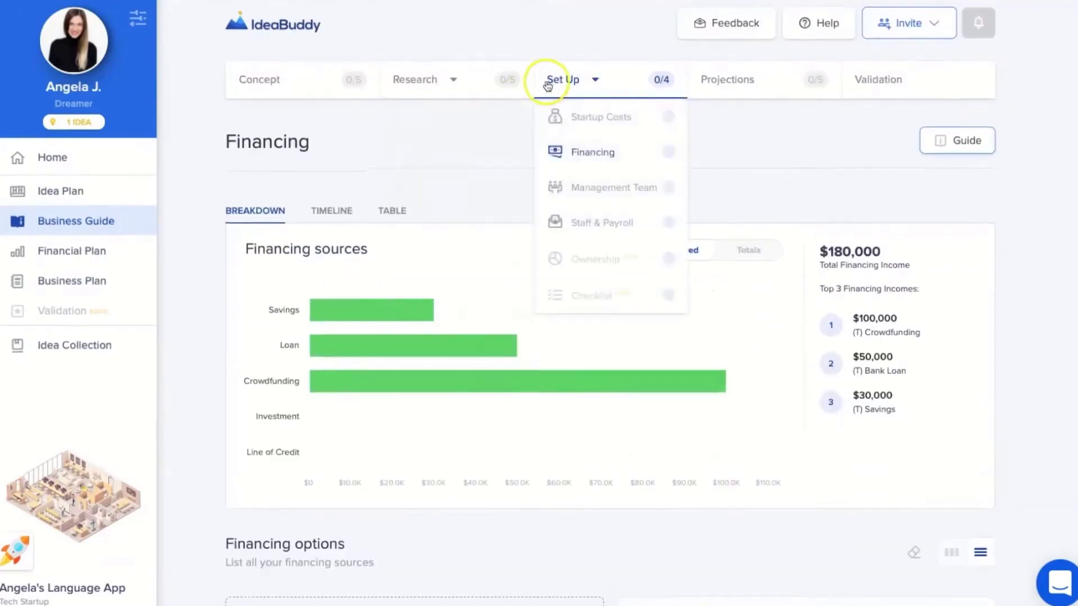
left_click(576, 189)
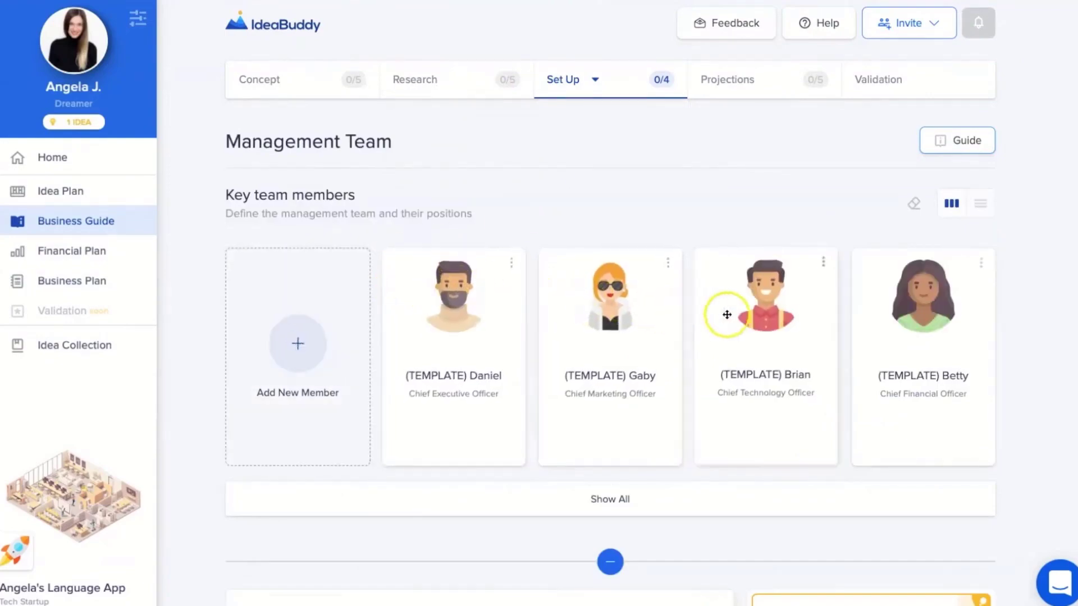
left_click(868, 326)
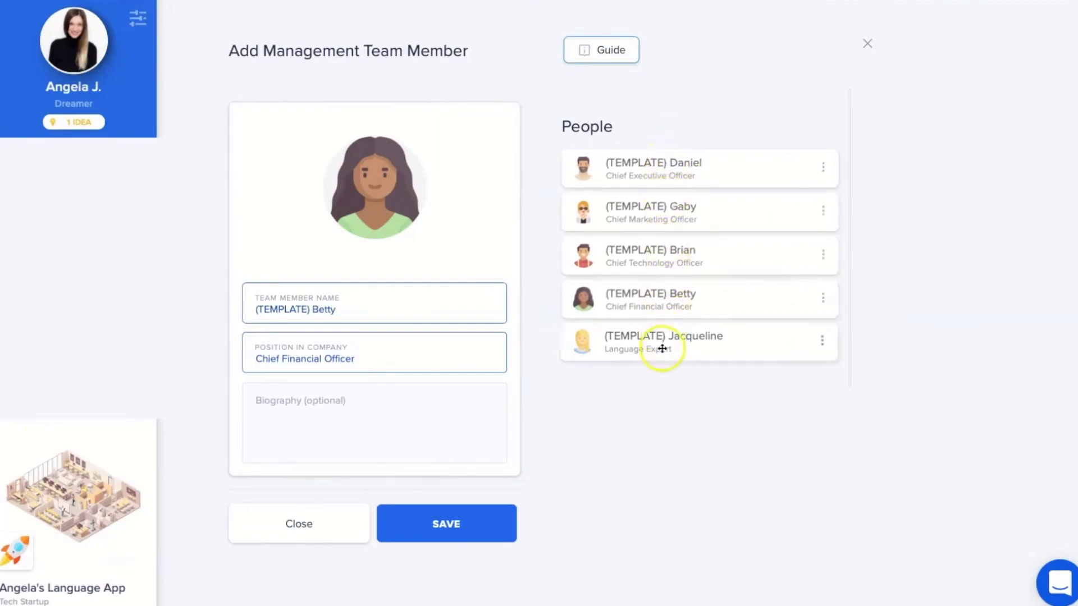
left_click(867, 44)
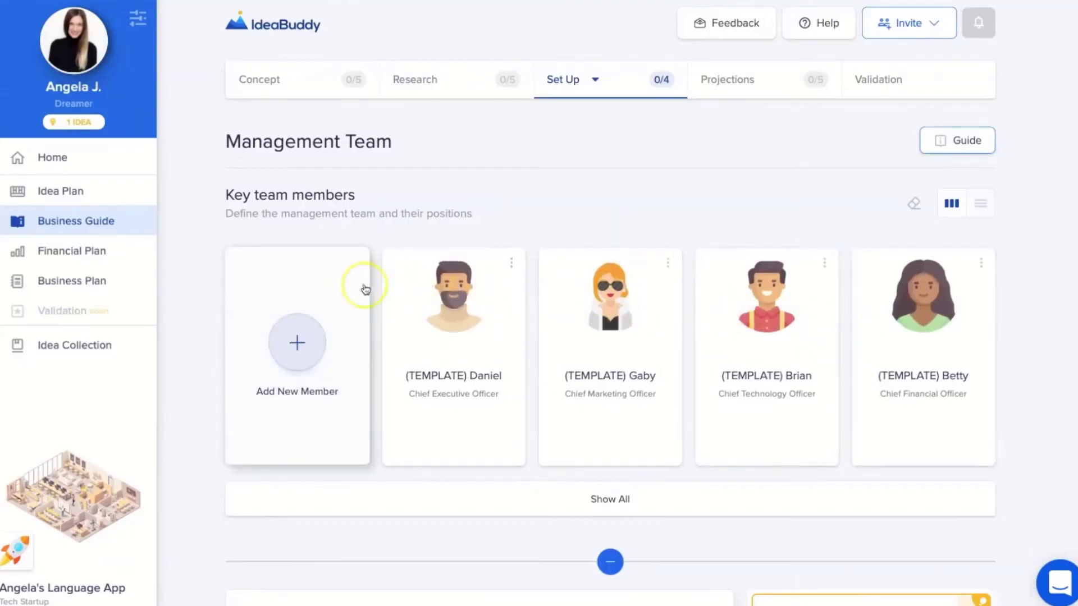
Open the Staff & Payroll topic and inspect the payroll expense bars for the individual positions.
mouse_move(578, 94)
left_click(579, 228)
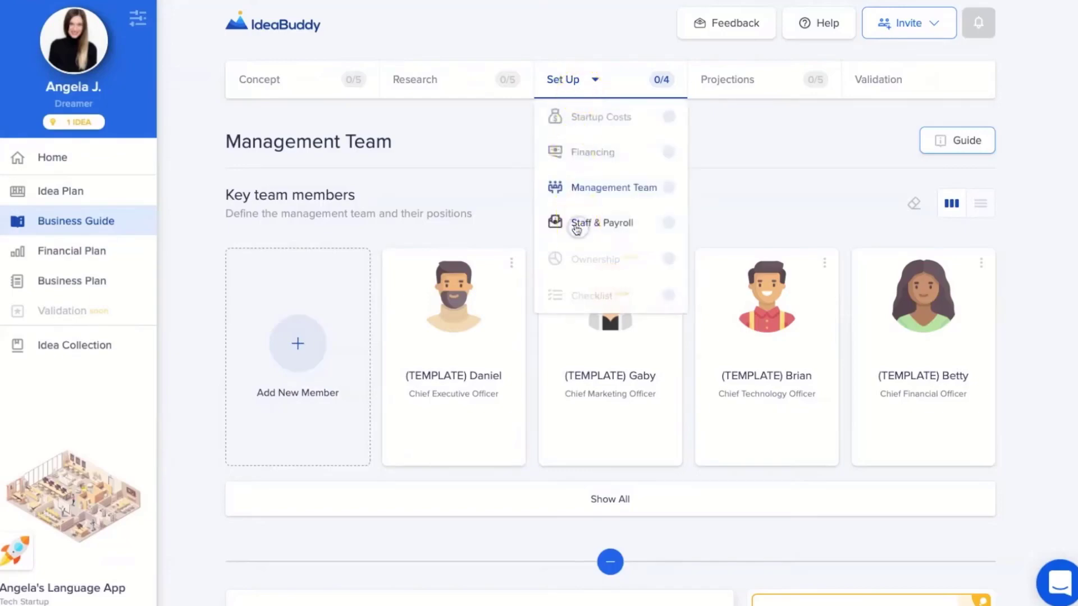
mouse_move(481, 308)
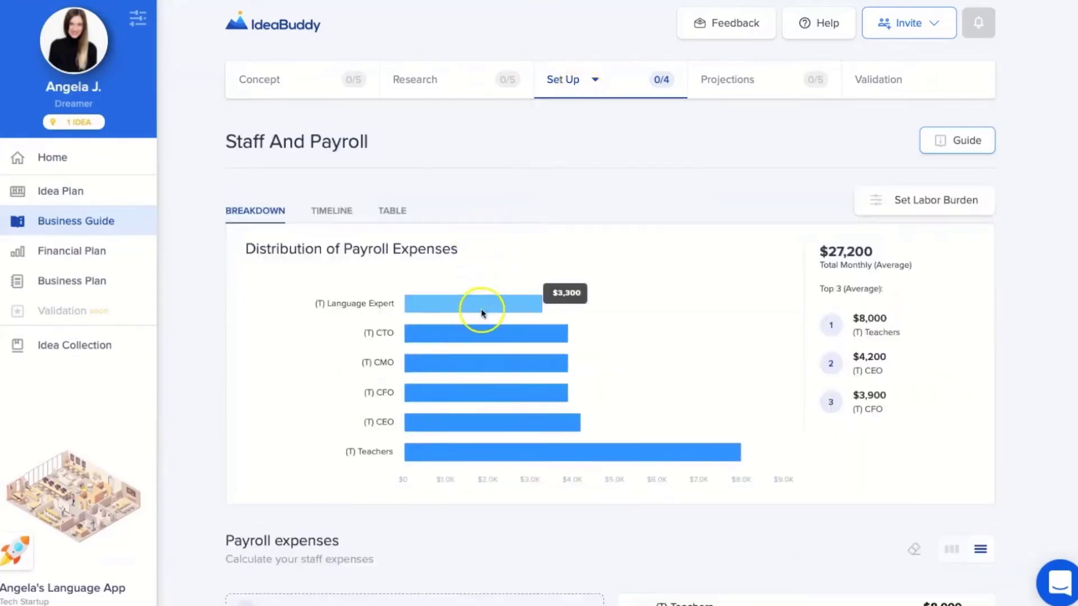
mouse_move(474, 373)
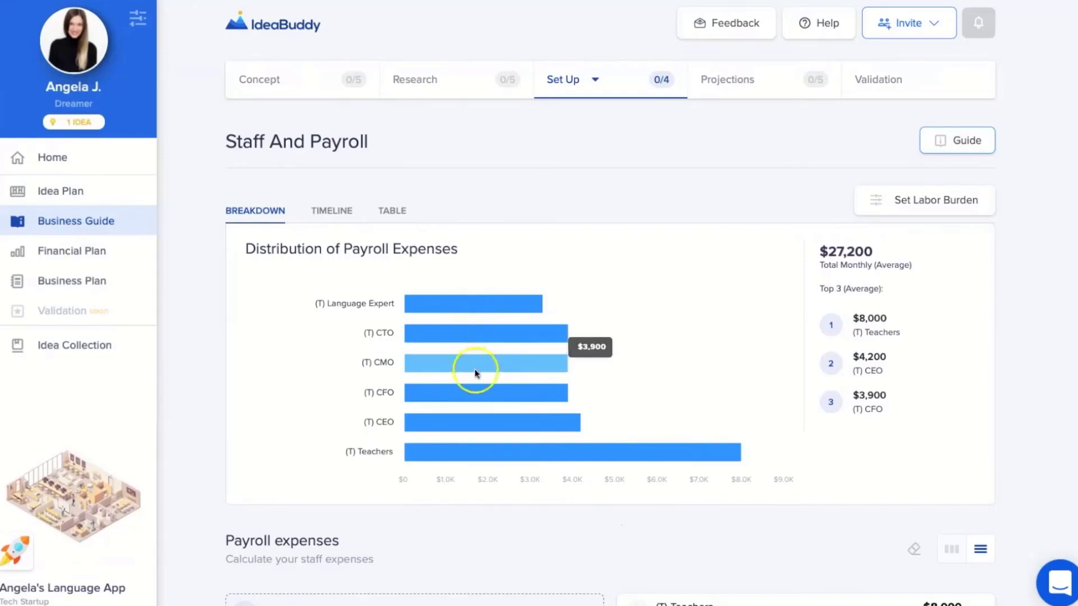
mouse_move(487, 454)
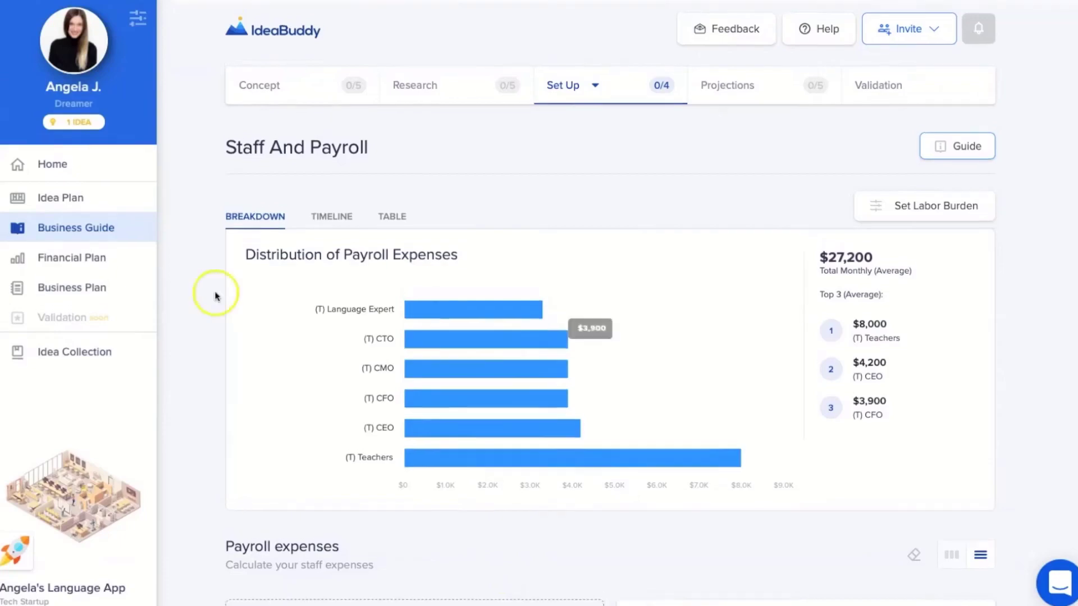
Open the Projections chapter's Revenue Streams topic from the Business Guide overview and review the revenue distribution chart, the revenue stream list and the tips.
left_click(35, 221)
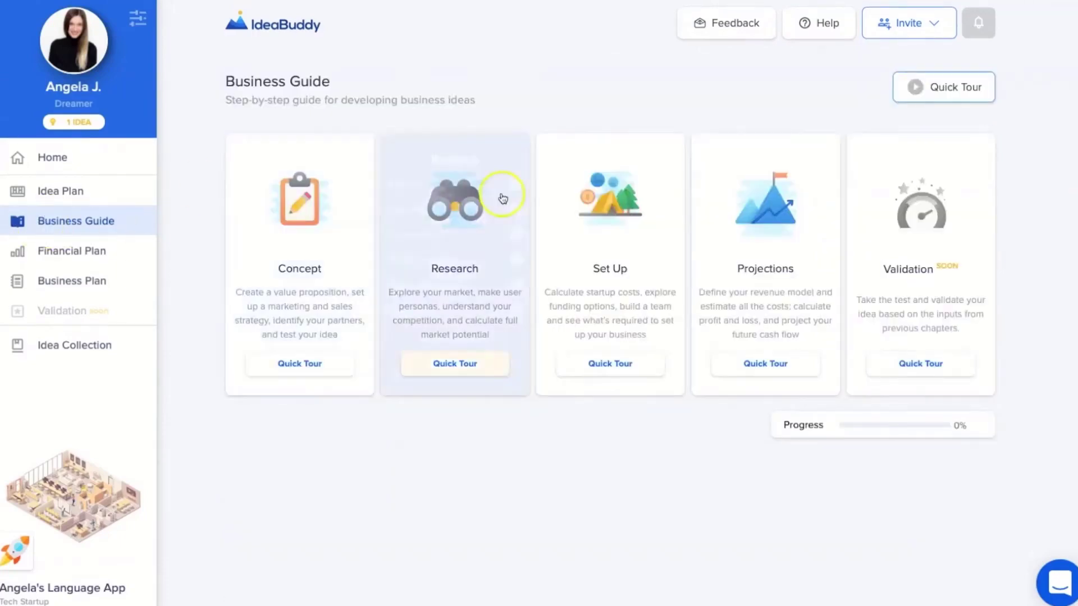
mouse_move(770, 270)
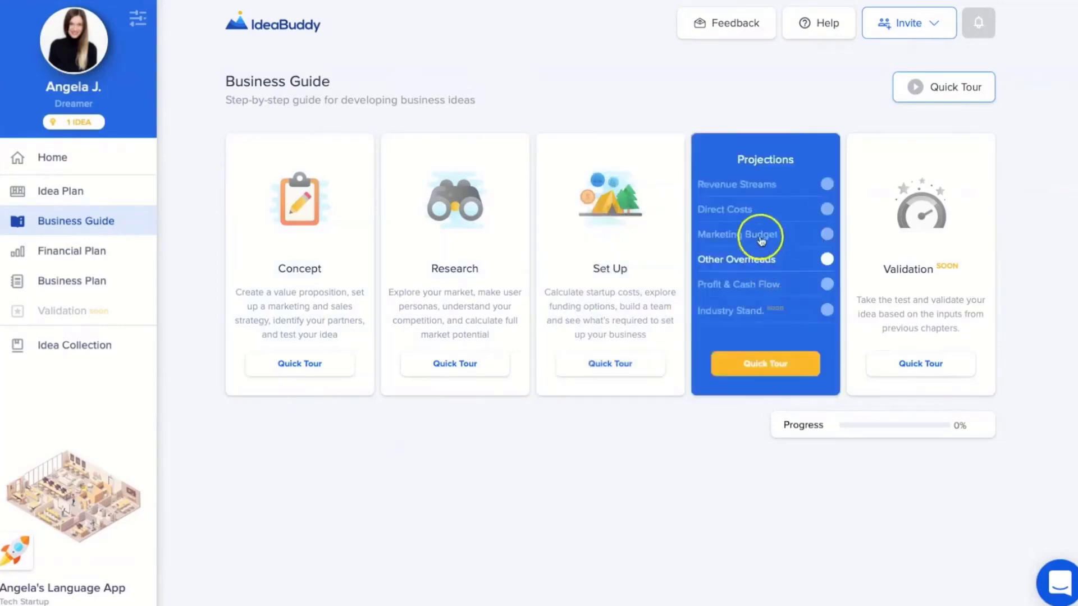
left_click(743, 192)
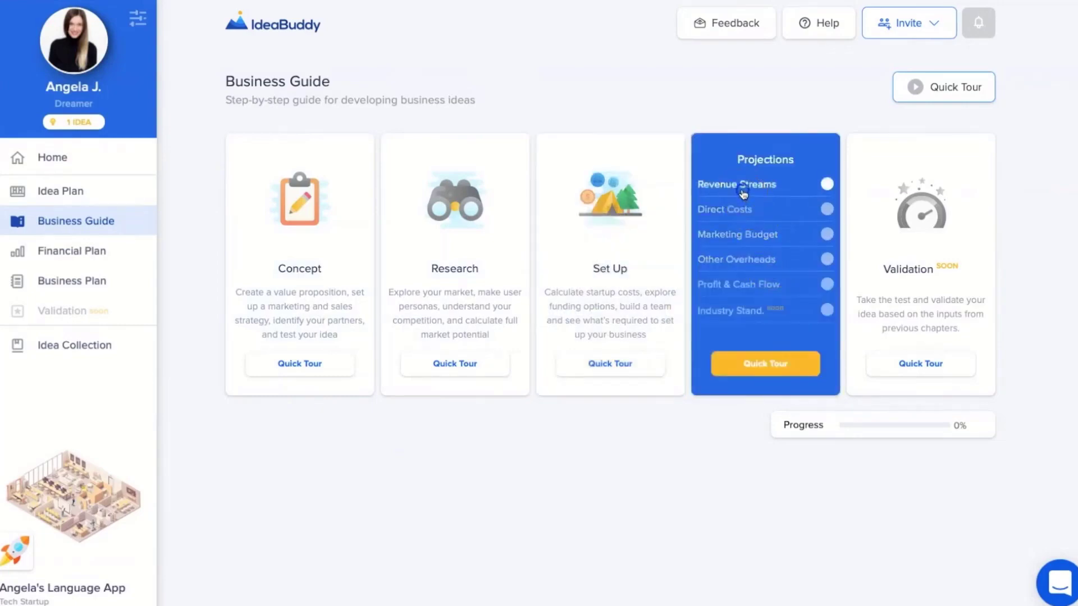
left_click(728, 199)
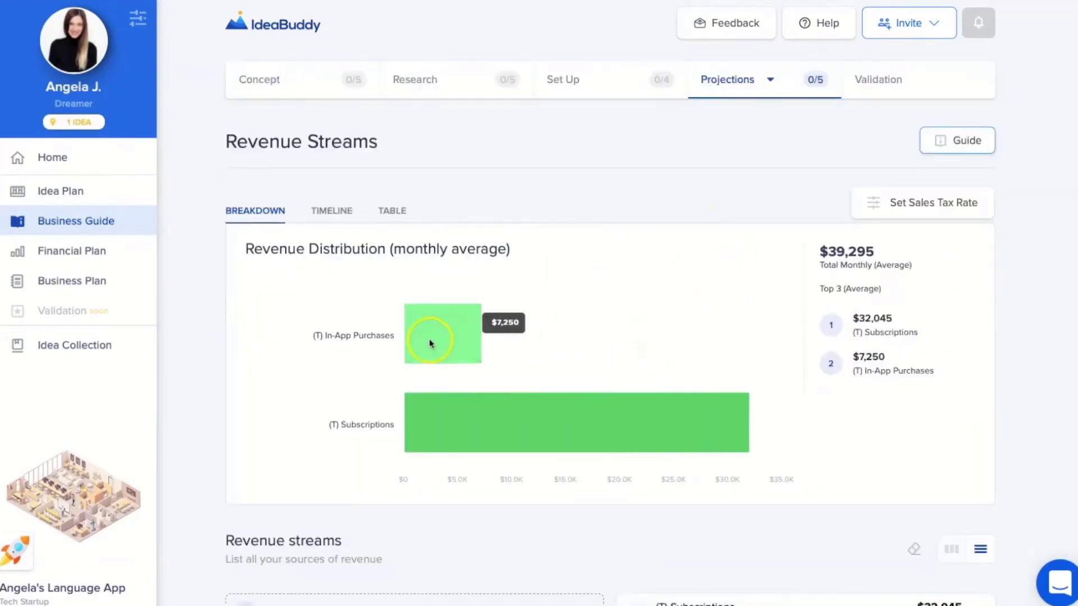
left_click(438, 419)
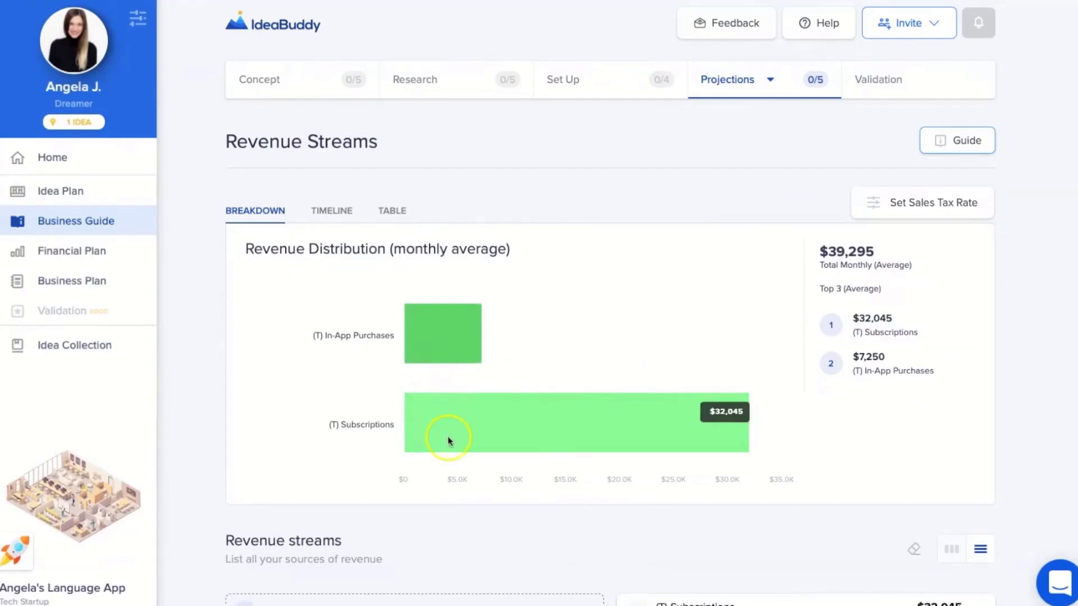
scroll(577, 557, "down", 2)
scroll(578, 557, "down", 2)
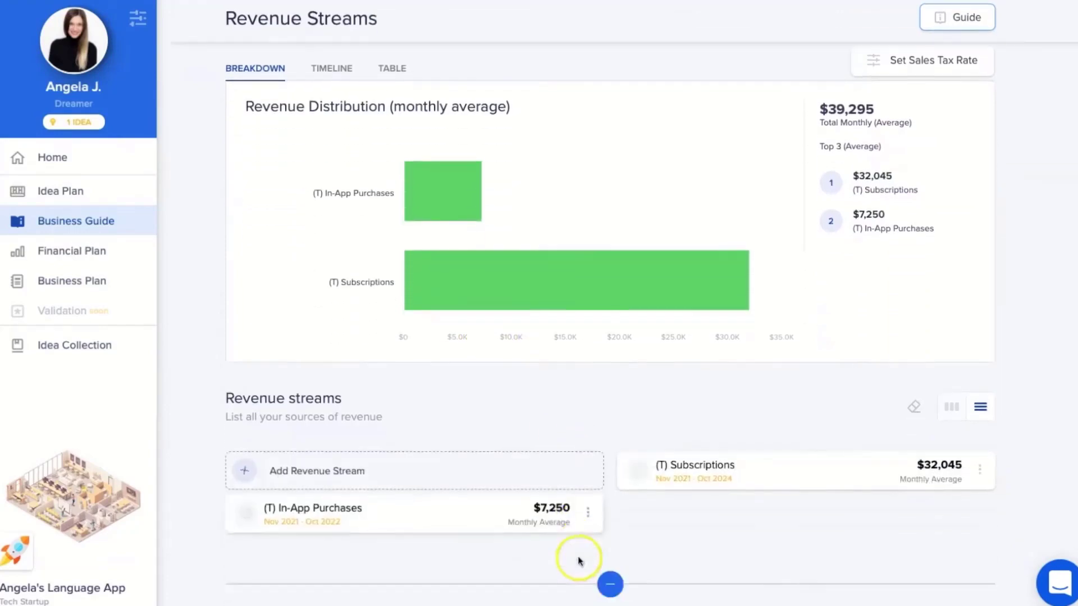
scroll(578, 558, "down", 3)
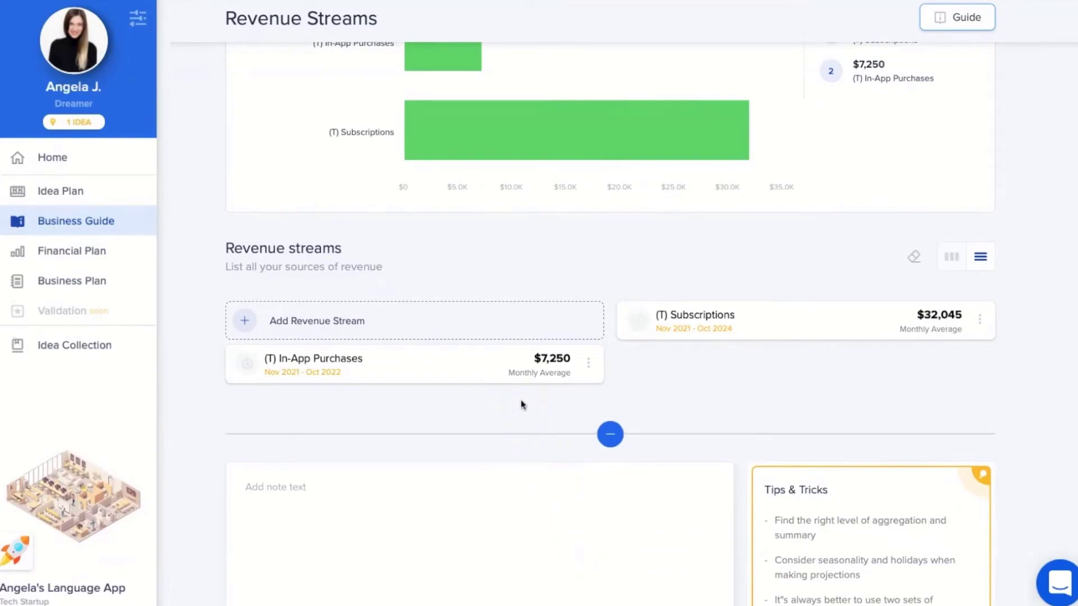
scroll(521, 404, "up", 5)
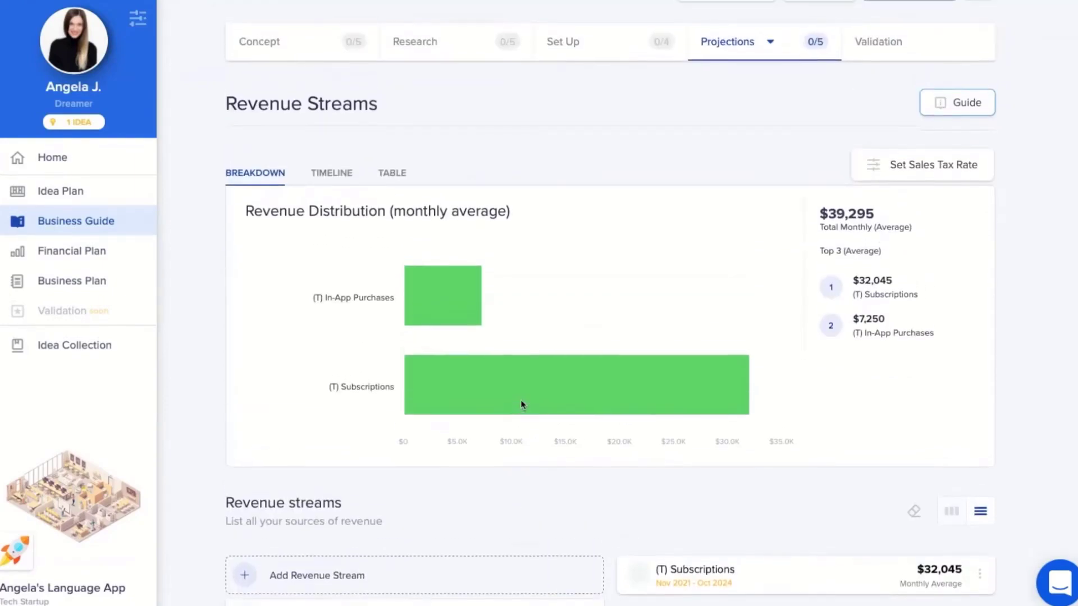
scroll(527, 247, "up", 1)
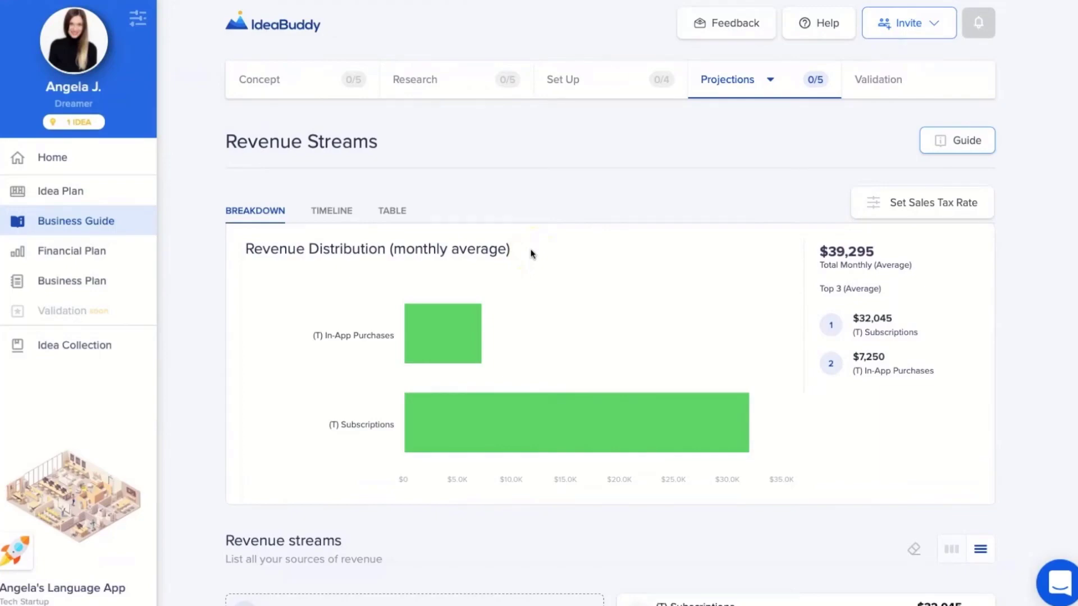
left_click(536, 261)
Open the Direct Costs topic and review the monthly cost distribution chart, the direct cost list, the note area and the tips.
left_click(725, 76)
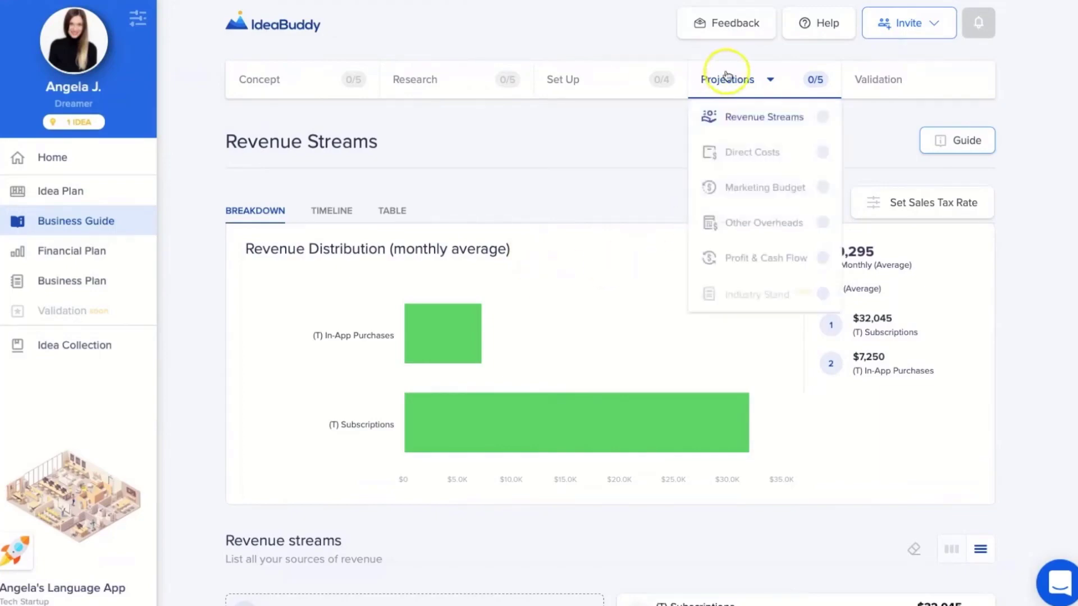
left_click(718, 158)
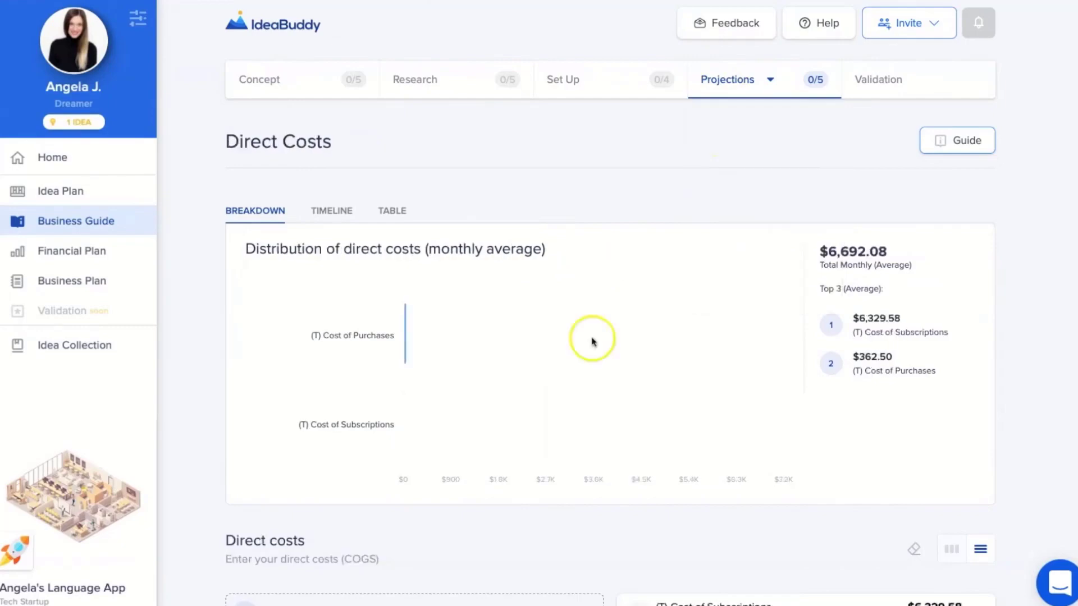
scroll(603, 391, "down", 1)
scroll(604, 395, "down", 1)
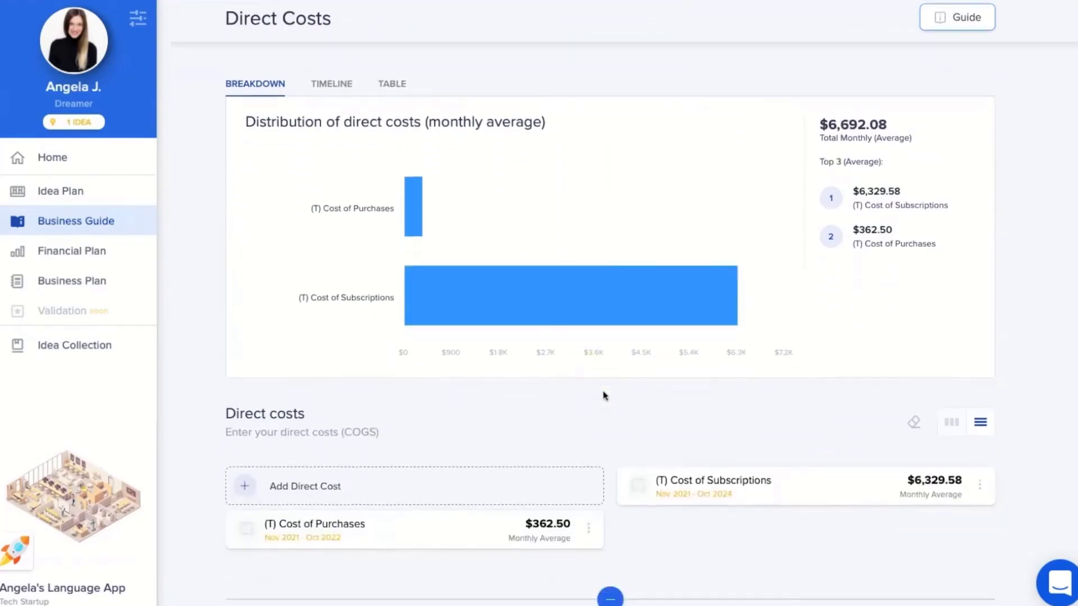
scroll(604, 395, "down", 2)
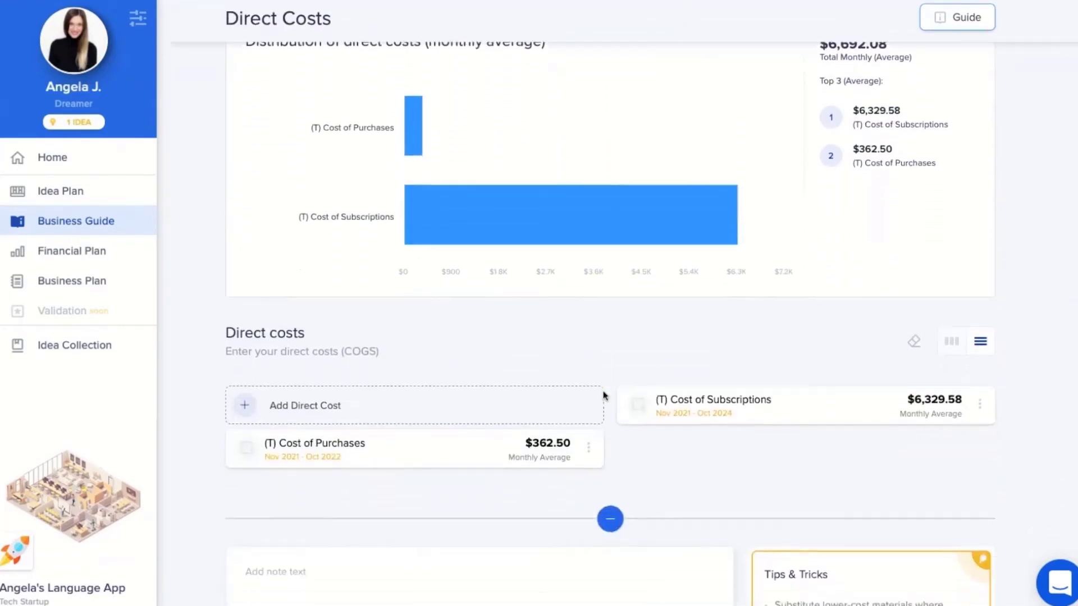
scroll(605, 396, "down", 1)
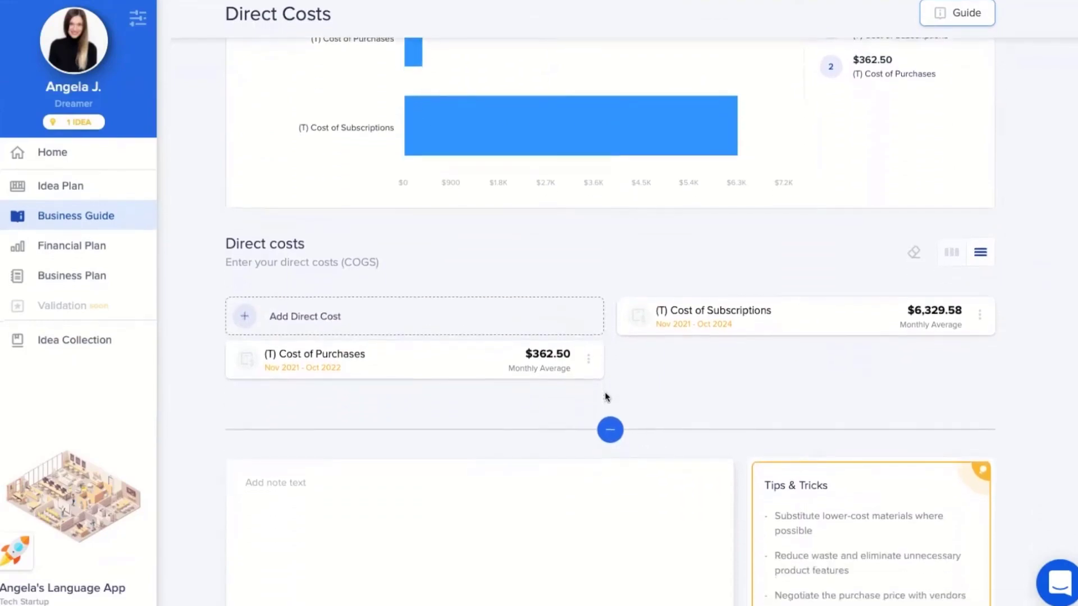
scroll(605, 397, "up", 2)
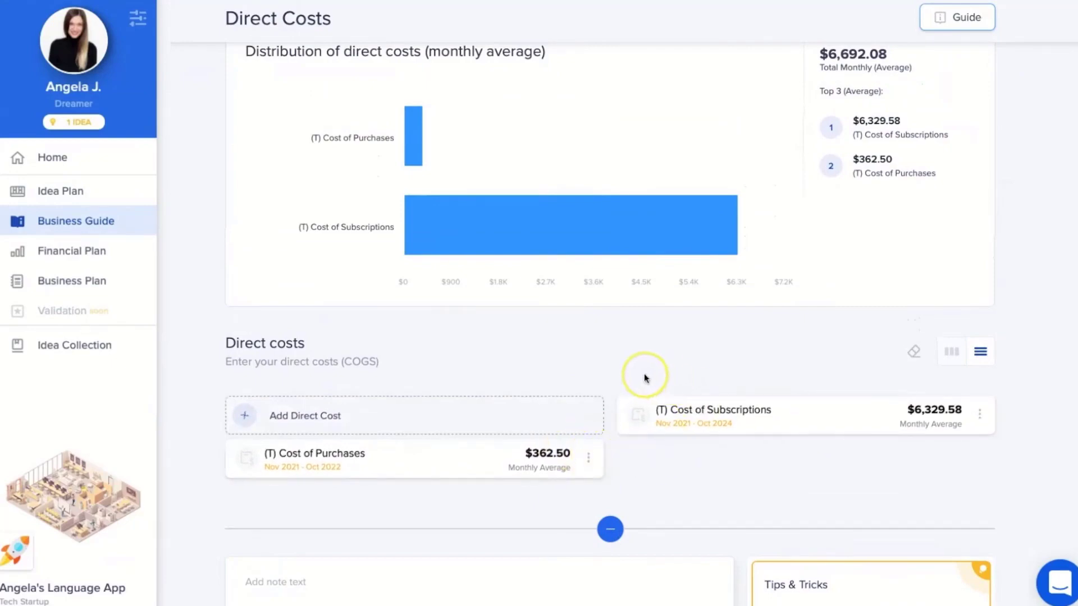
scroll(644, 378, "up", 4)
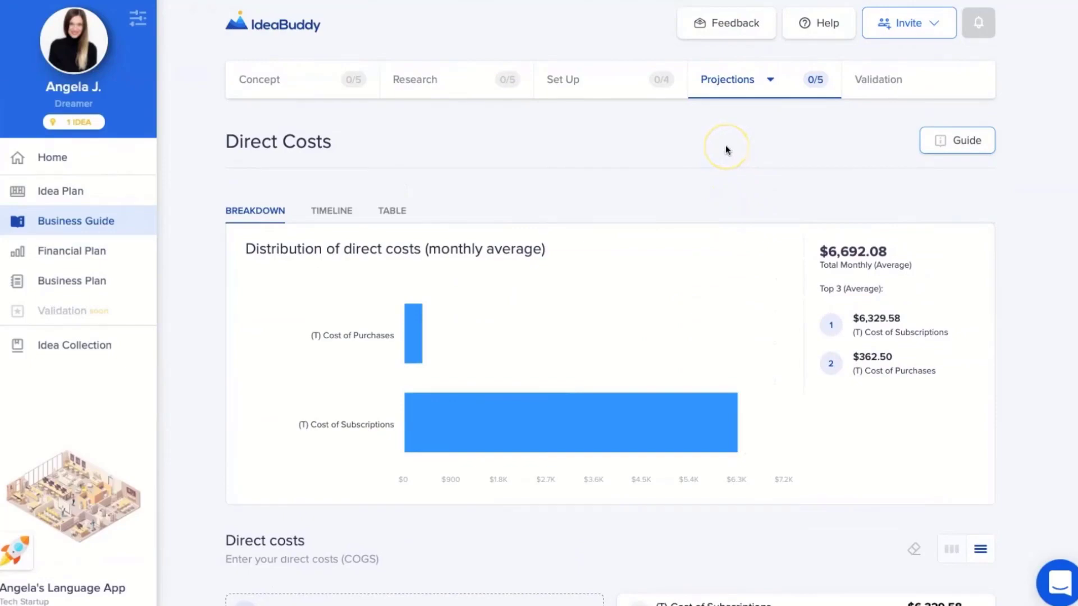
View the Projections chapter's Marketing Budget topic and review the Other Overheads topic's monthly distribution chart, overhead list, note area and tips.
left_click(811, 79)
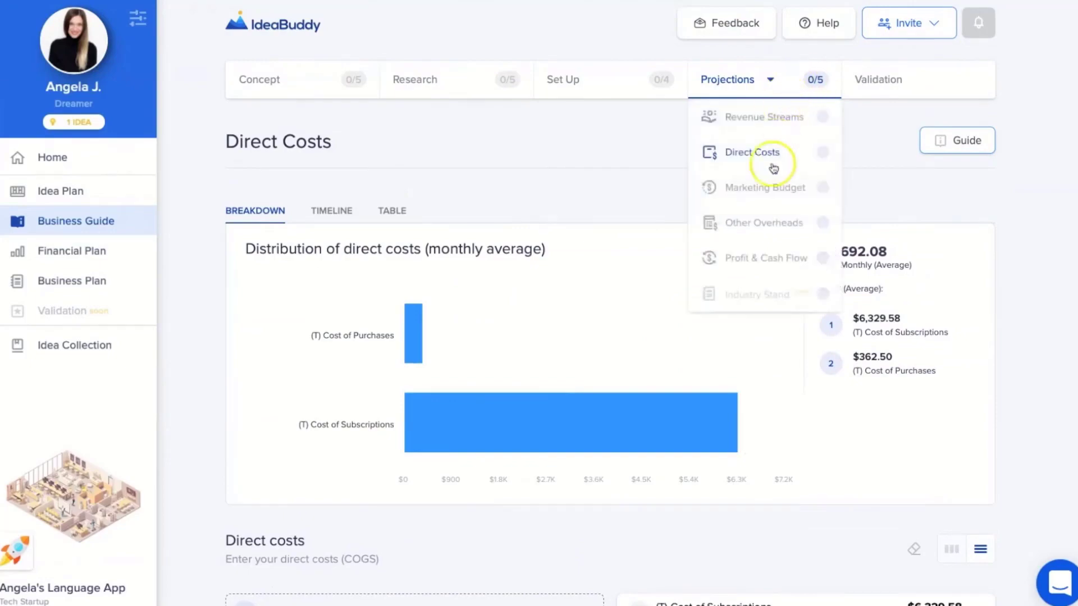
left_click(766, 188)
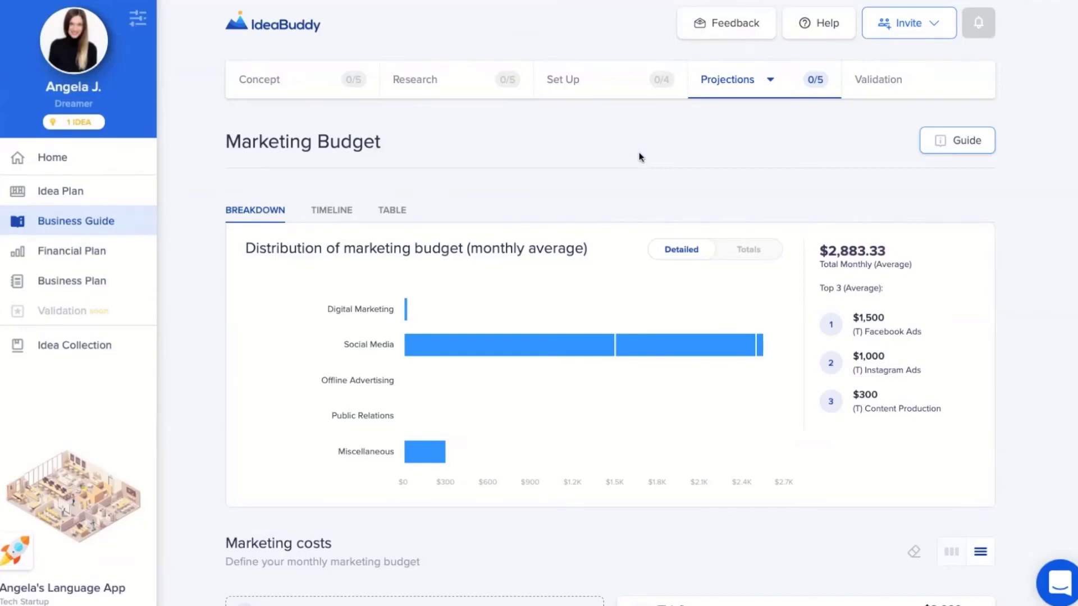
mouse_move(731, 87)
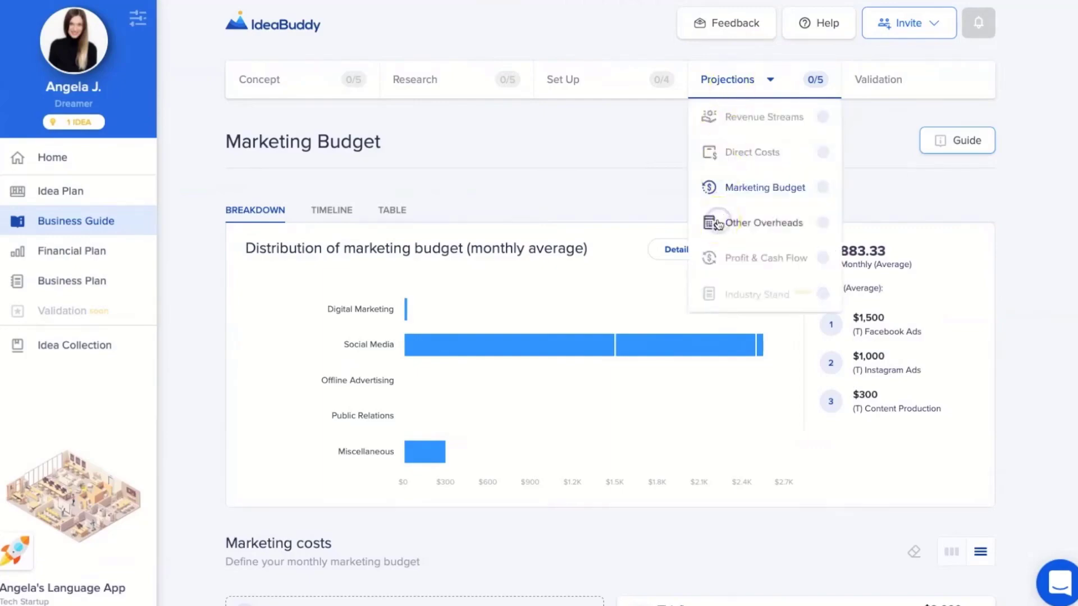
left_click(719, 224)
scroll(621, 218, "down", 1)
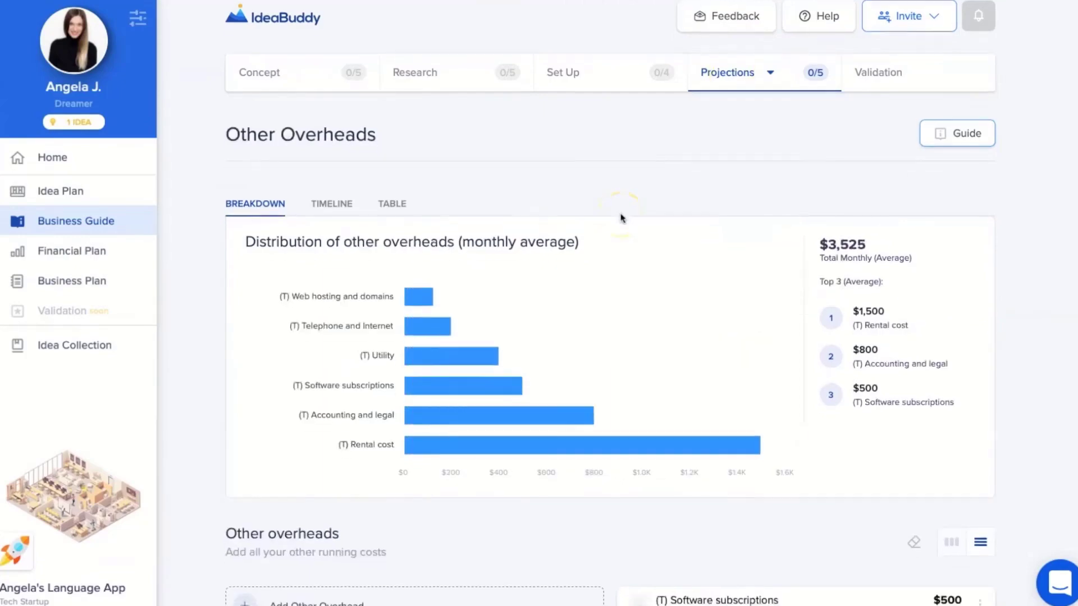
scroll(621, 217, "down", 3)
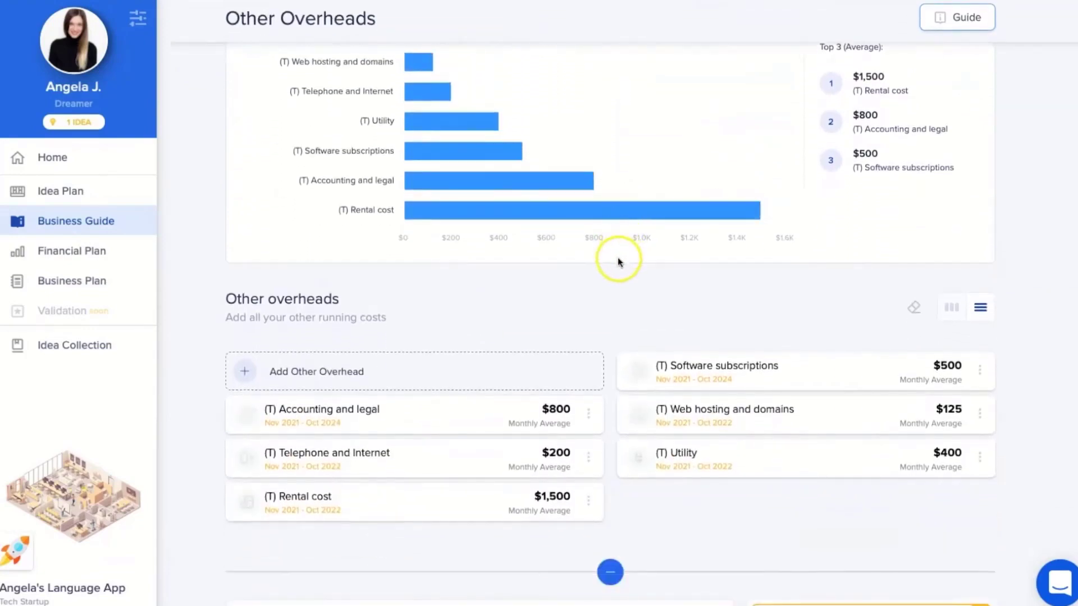
scroll(618, 261, "down", 2)
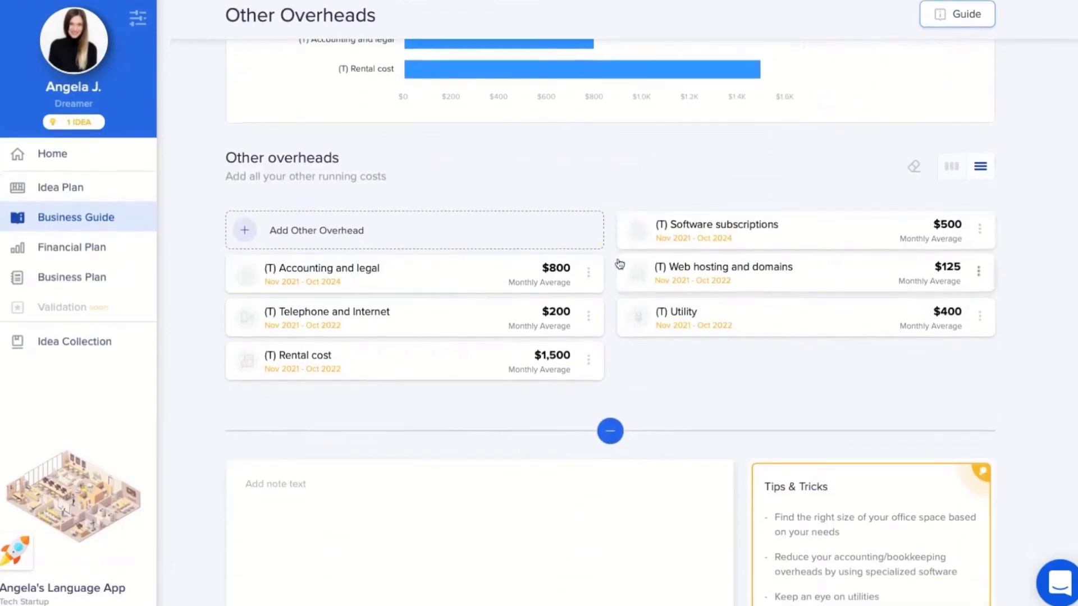
scroll(610, 262, "up", 3)
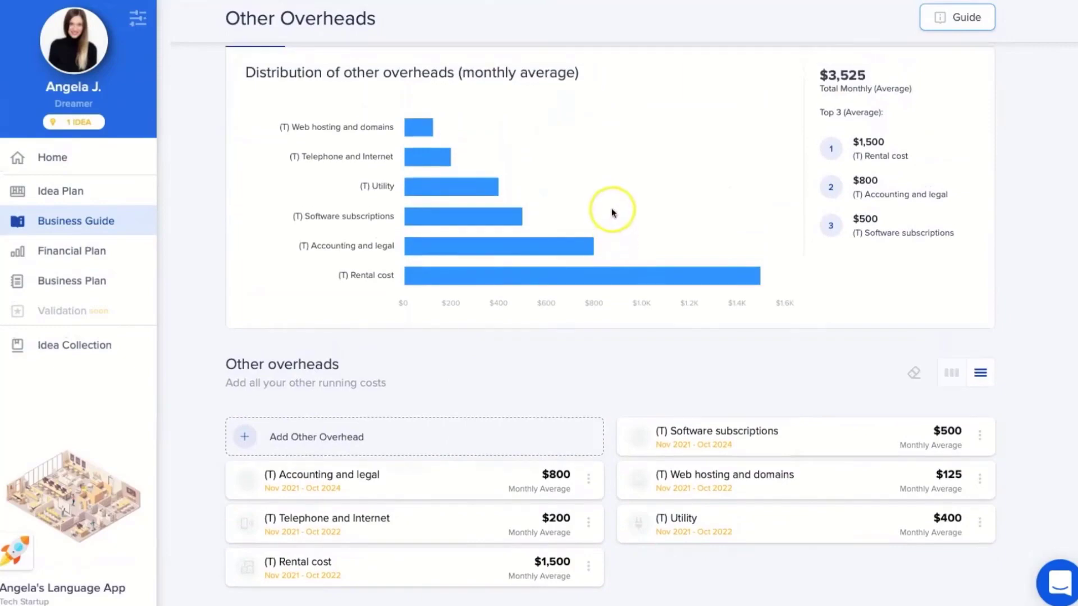
scroll(613, 206, "up", 2)
scroll(614, 204, "up", 1)
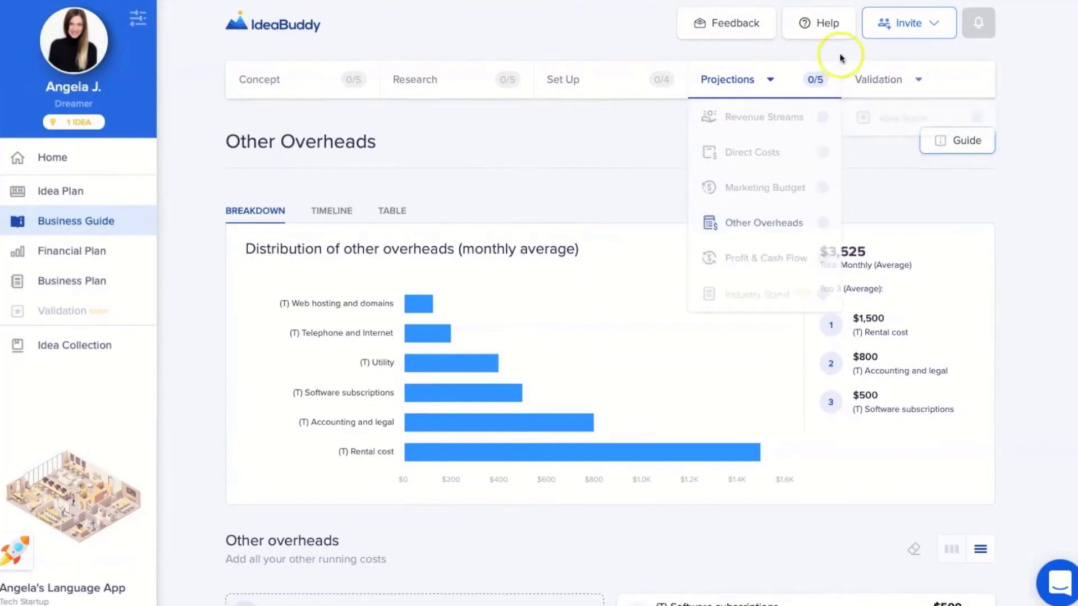
Open the Profit & Cash Flow topic and view the profit and loss projection quarterly and yearly, and the cash flow projection quarterly.
left_click(771, 84)
left_click(752, 259)
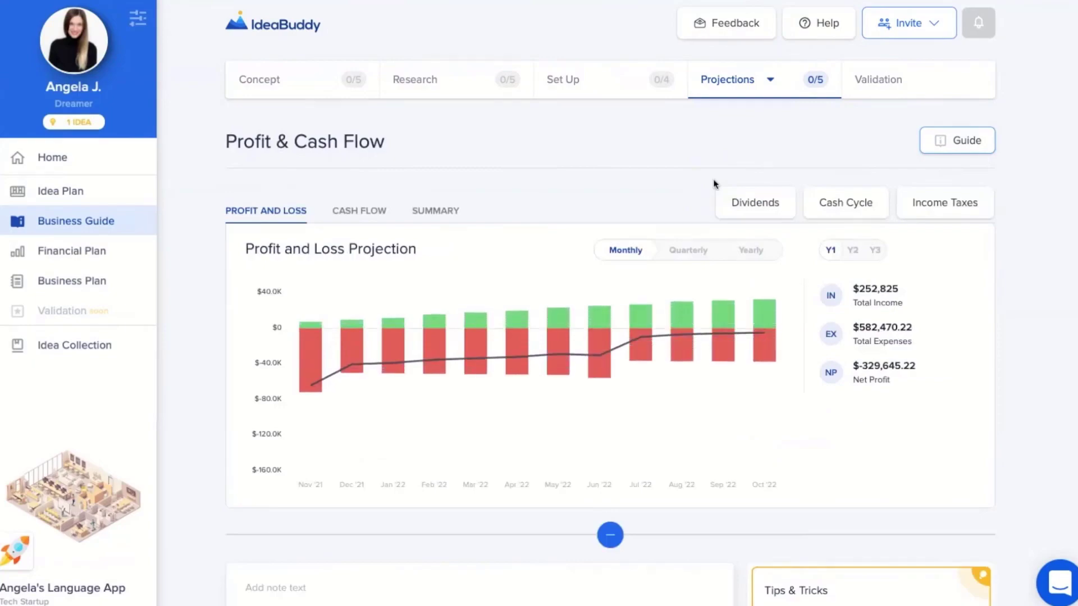
left_click(696, 253)
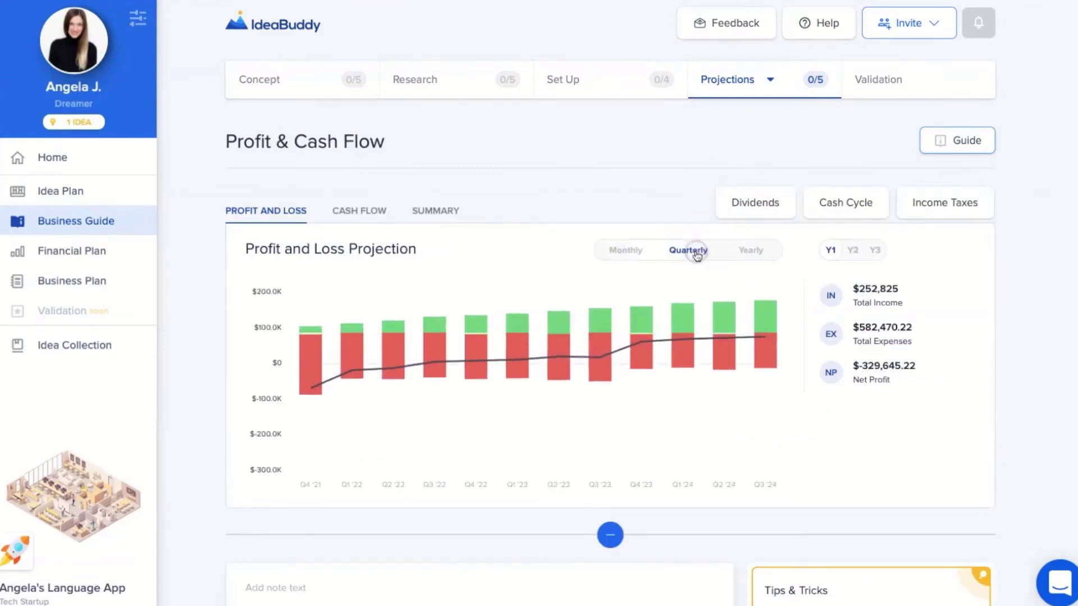
left_click(757, 252)
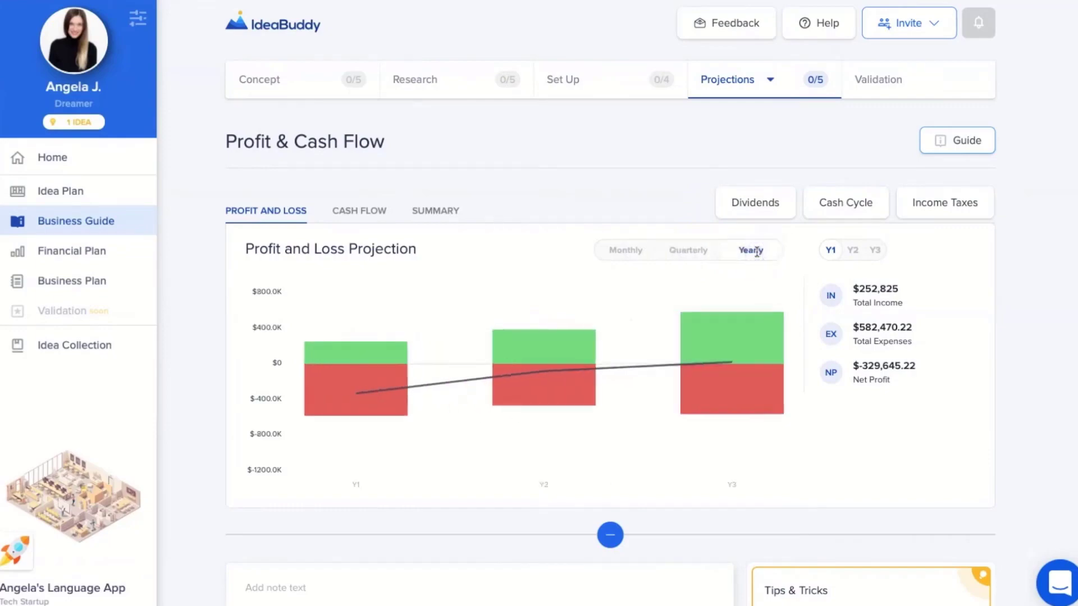
left_click(363, 214)
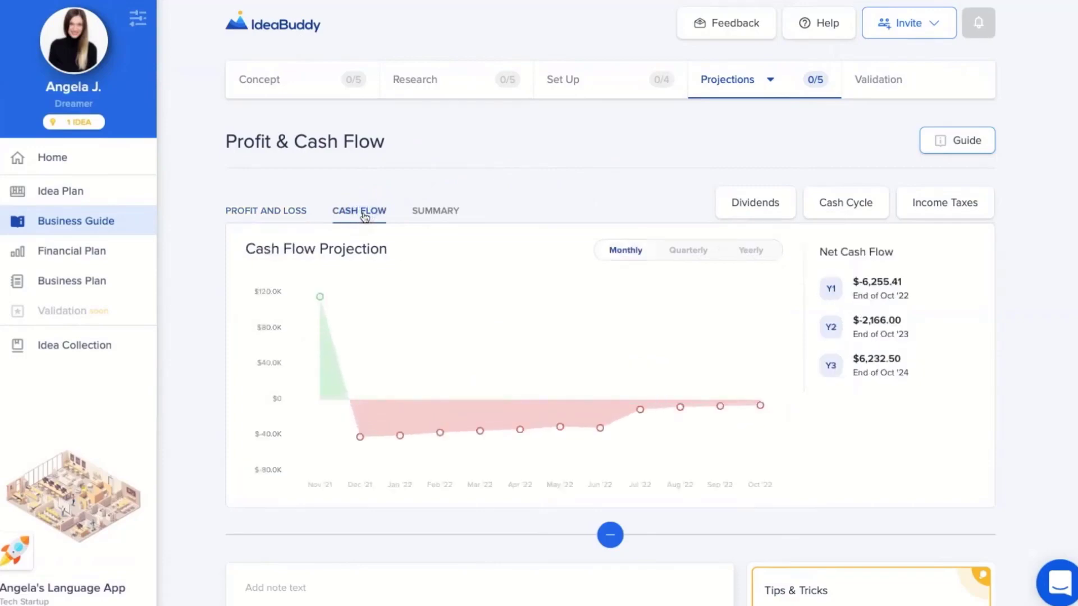
left_click(699, 253)
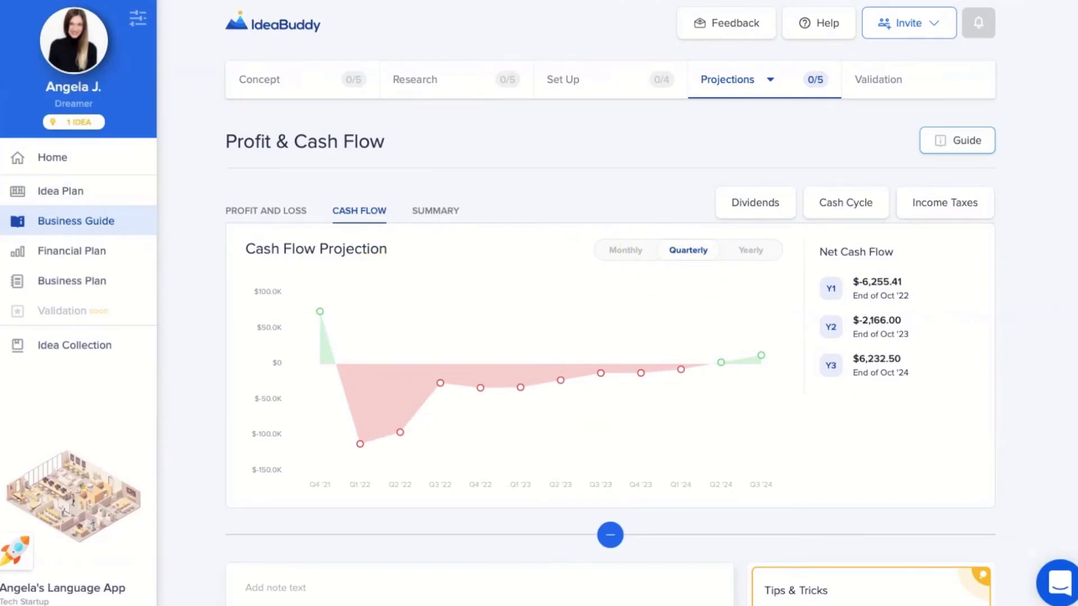
Open the Financial Plan overview and review the profit and loss and cash flow projections and statements.
left_click(52, 159)
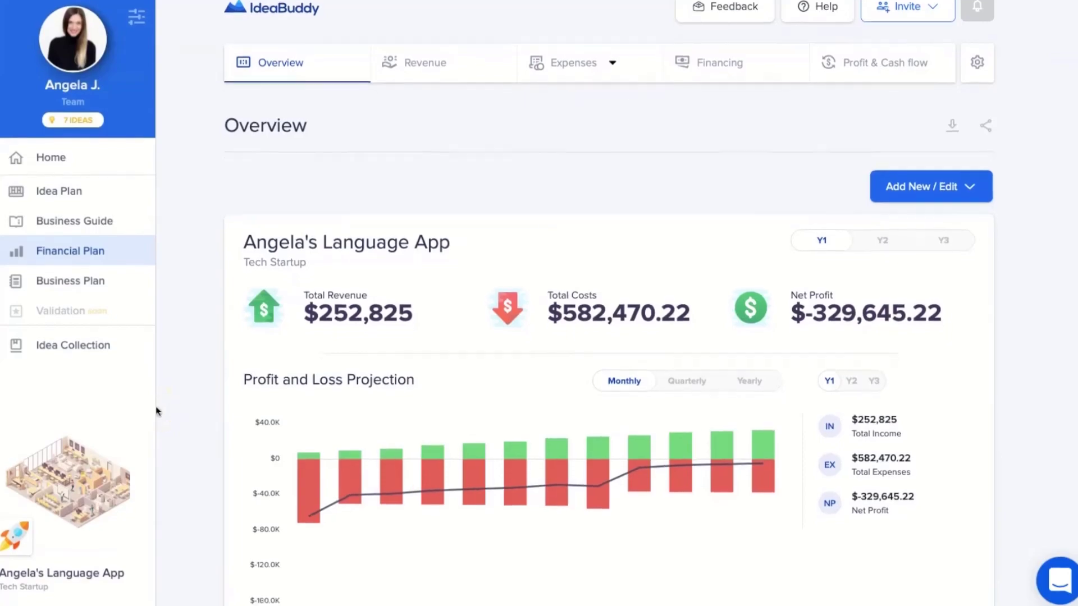
scroll(156, 412, "down", 5)
scroll(157, 412, "down", 5)
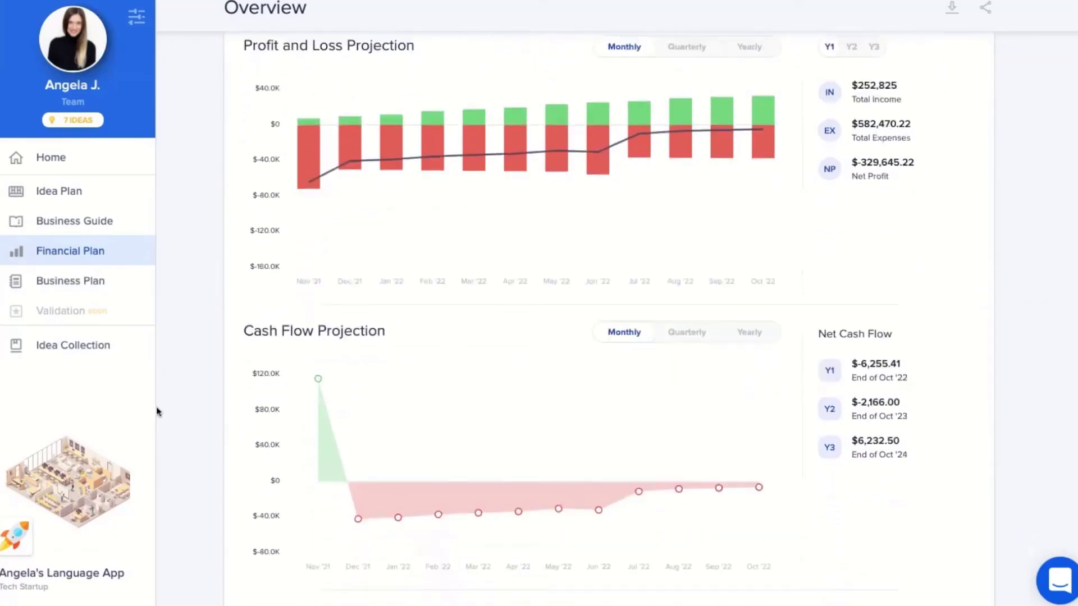
scroll(157, 412, "down", 8)
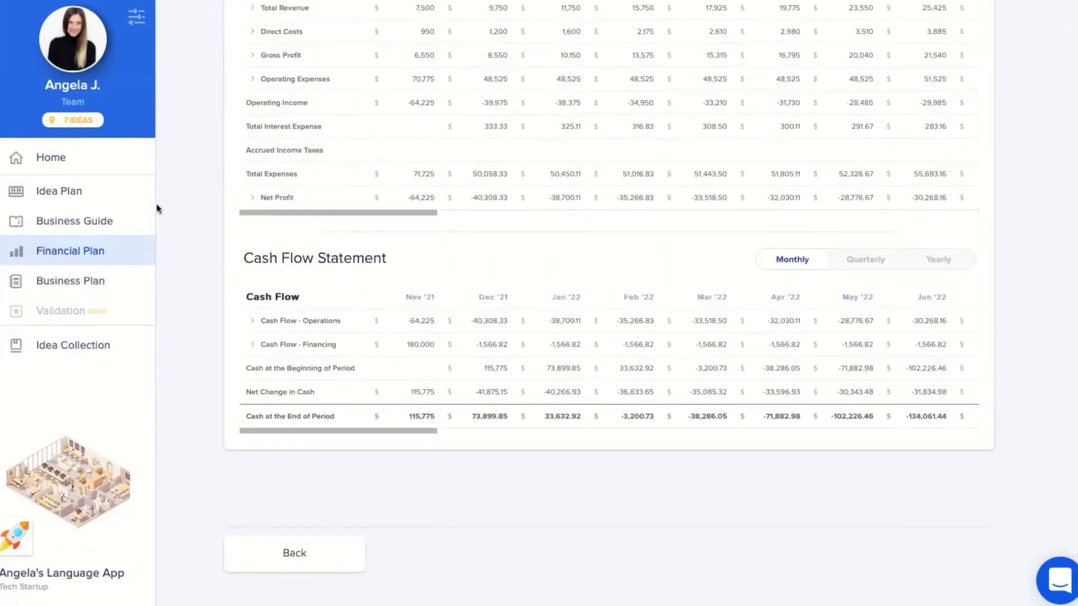
scroll(157, 180, "up", 7)
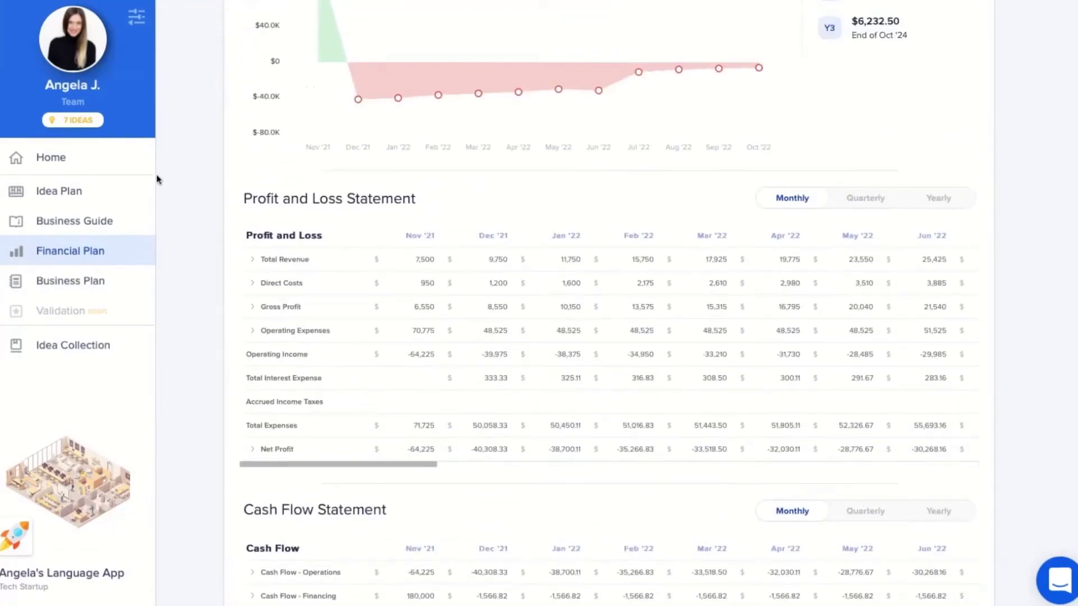
scroll(157, 179, "up", 10)
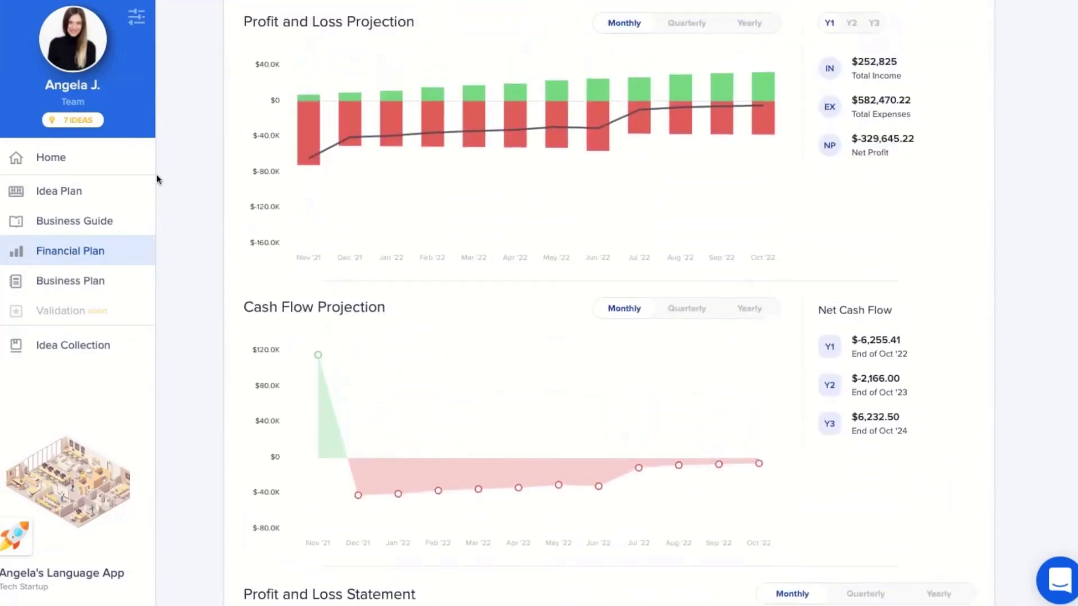
Open the Financial Plan's Revenue section and review the revenue distribution, revenue over time and revenue summary.
left_click(408, 82)
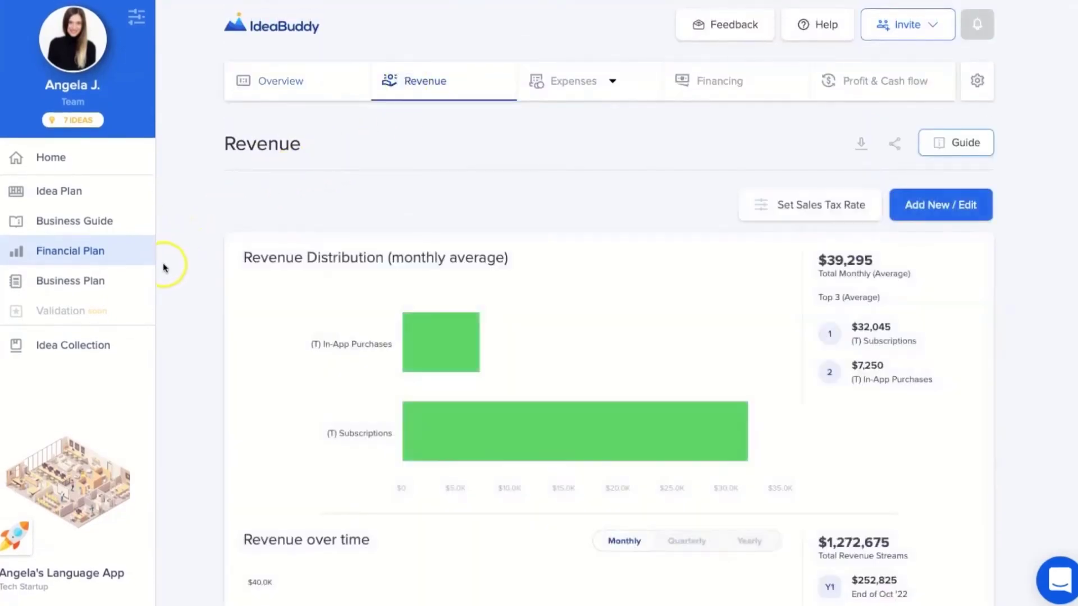
scroll(163, 264, "down", 2)
scroll(163, 264, "down", 8)
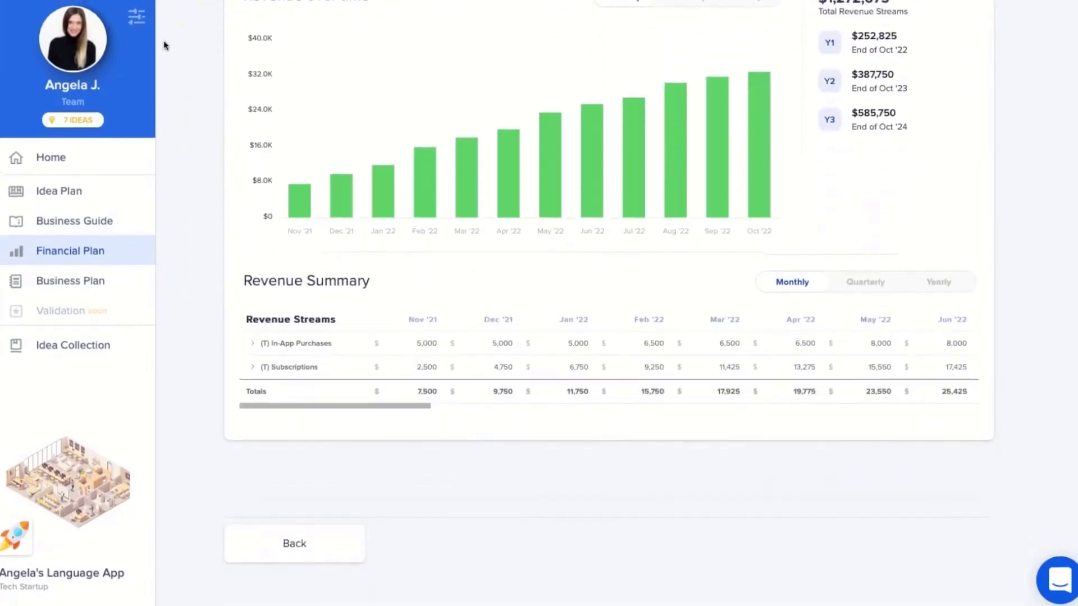
scroll(163, 45, "up", 10)
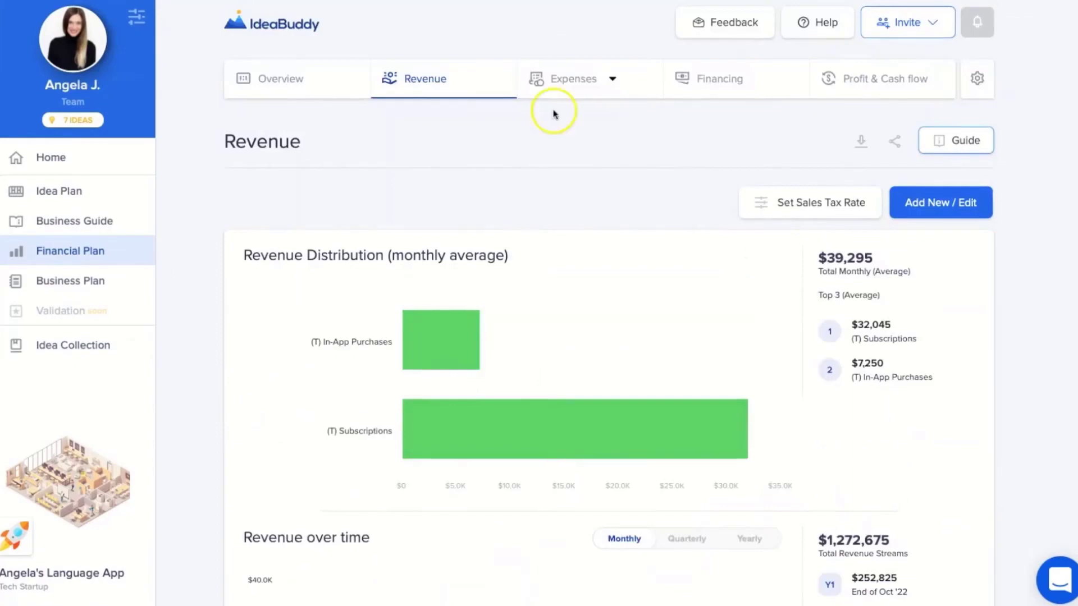
Open Total Costs among the Financial Plan's expenses and review the cost distribution, timeline and summary table.
mouse_move(562, 66)
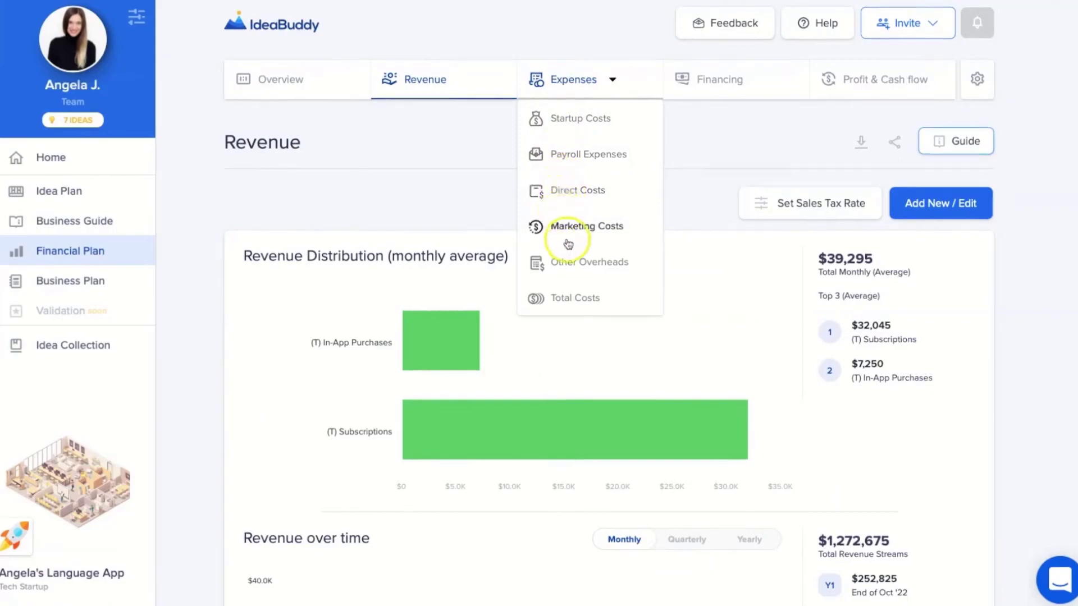
left_click(567, 299)
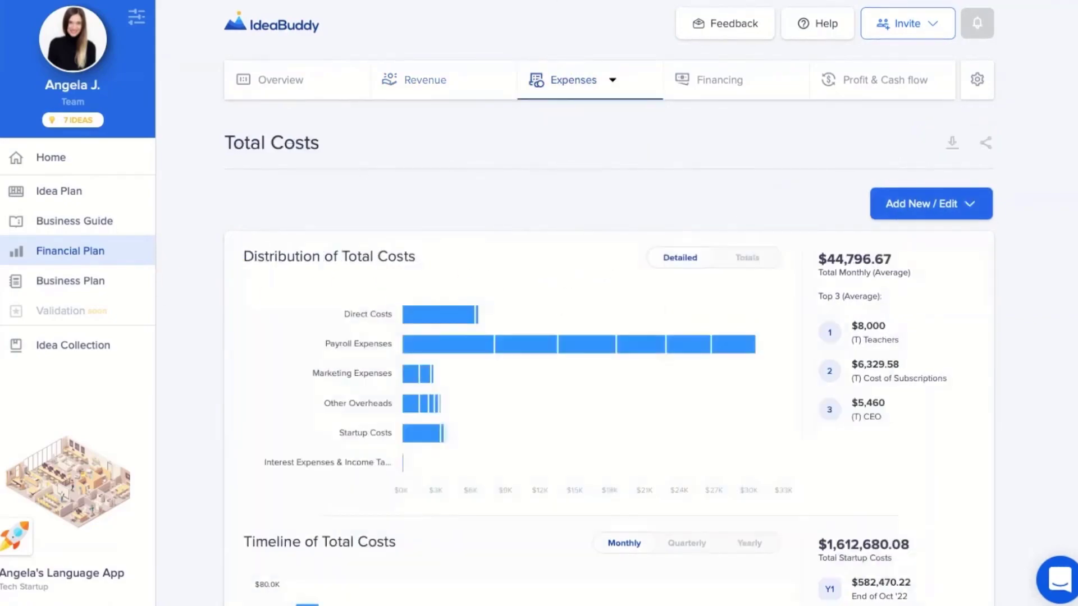
scroll(609, 303, "down", 10)
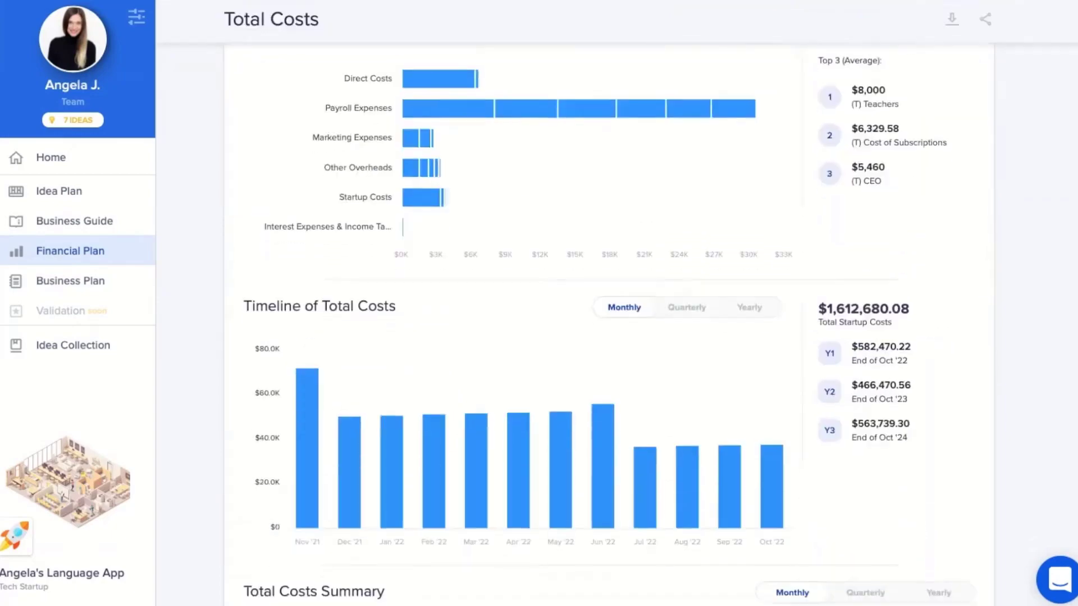
scroll(609, 303, "up", 9)
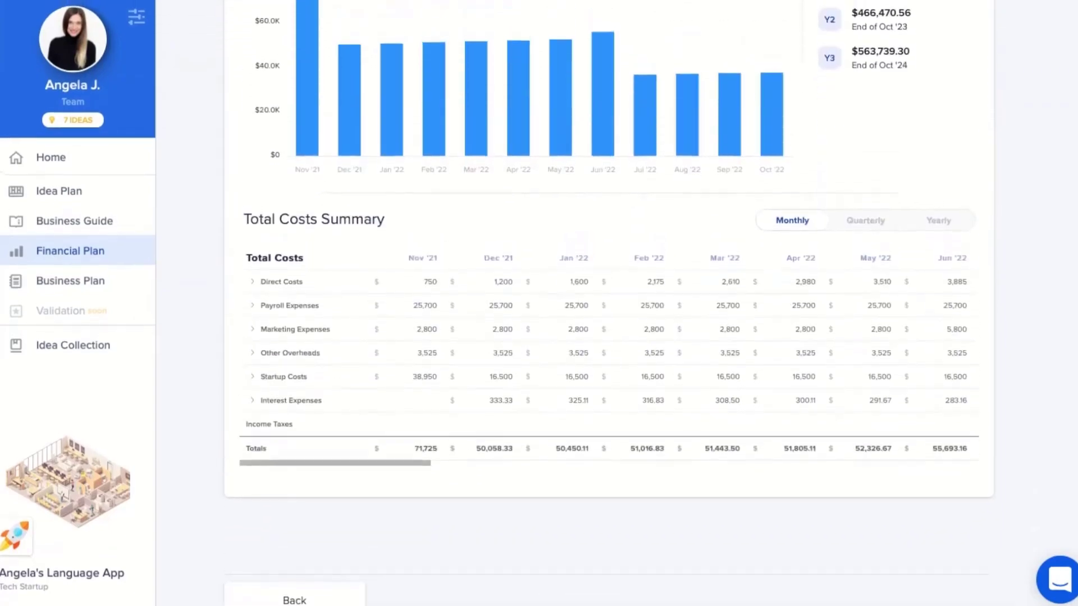
scroll(609, 303, "up", 2)
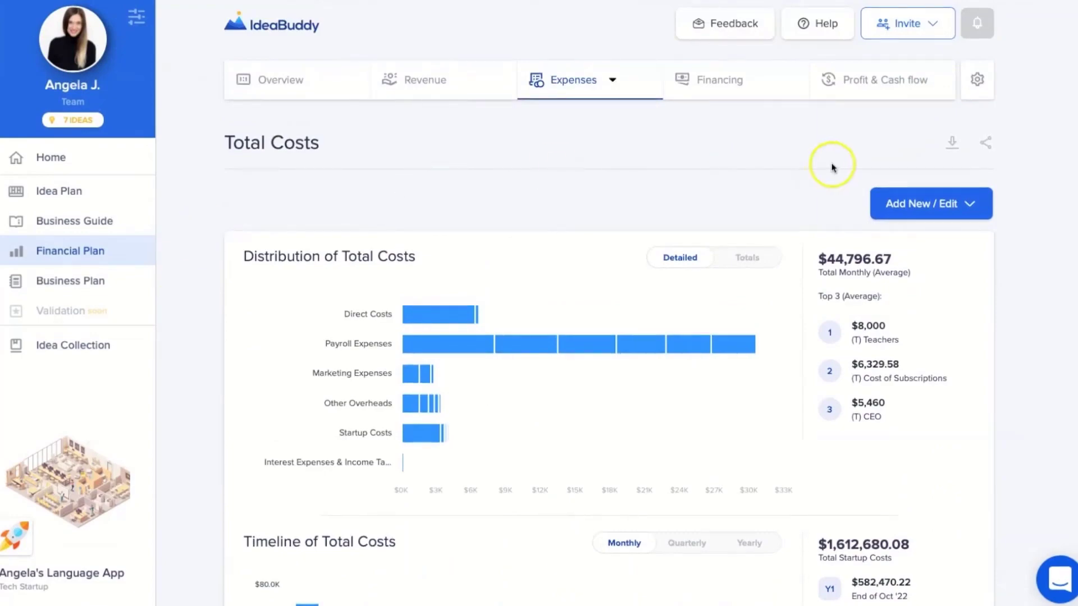
Open the Financing section, review the financing sources and financing cash flow, and view the Financing Summary quarterly and yearly.
left_click(712, 82)
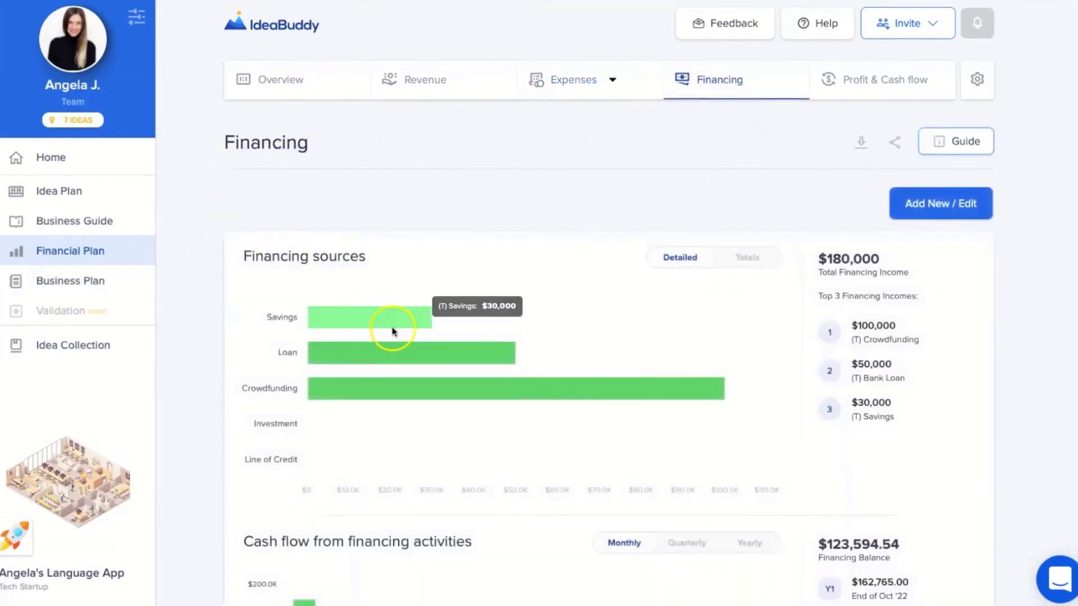
mouse_move(394, 393)
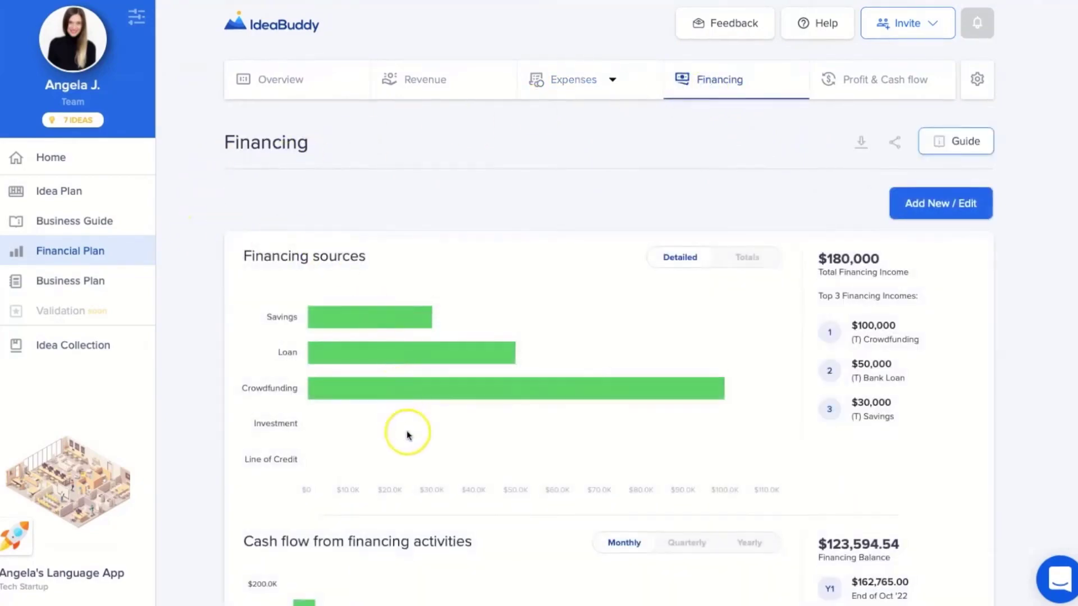
scroll(410, 434, "down", 5)
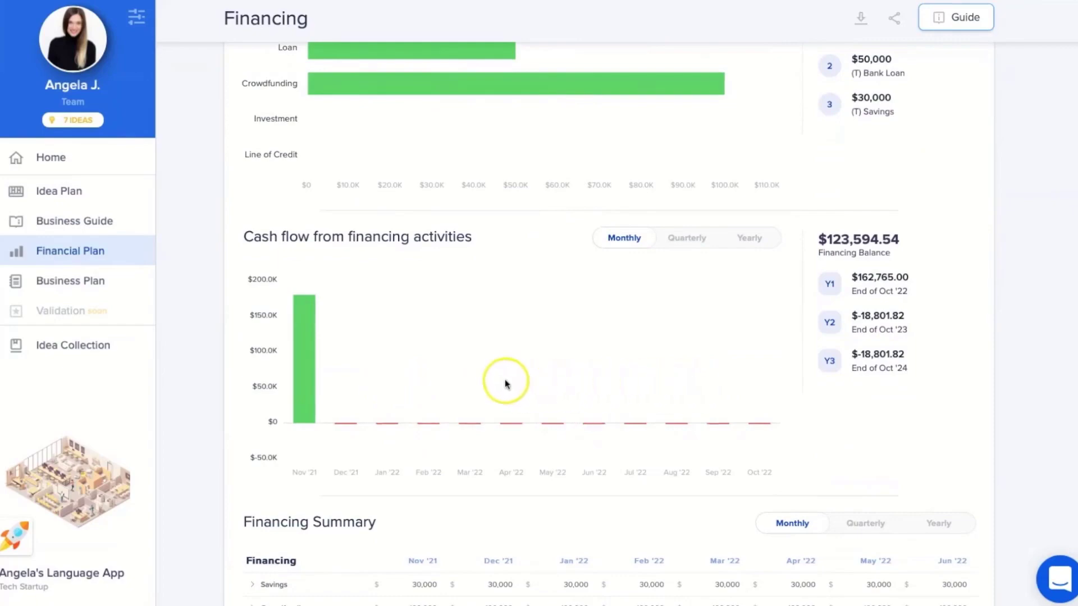
scroll(465, 370, "down", 5)
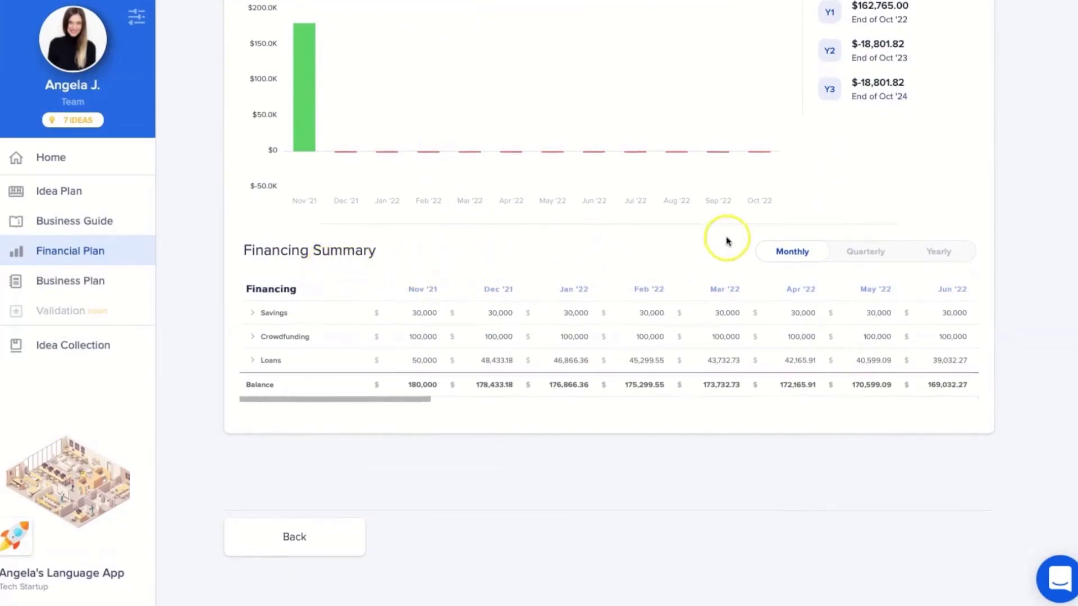
left_click(857, 254)
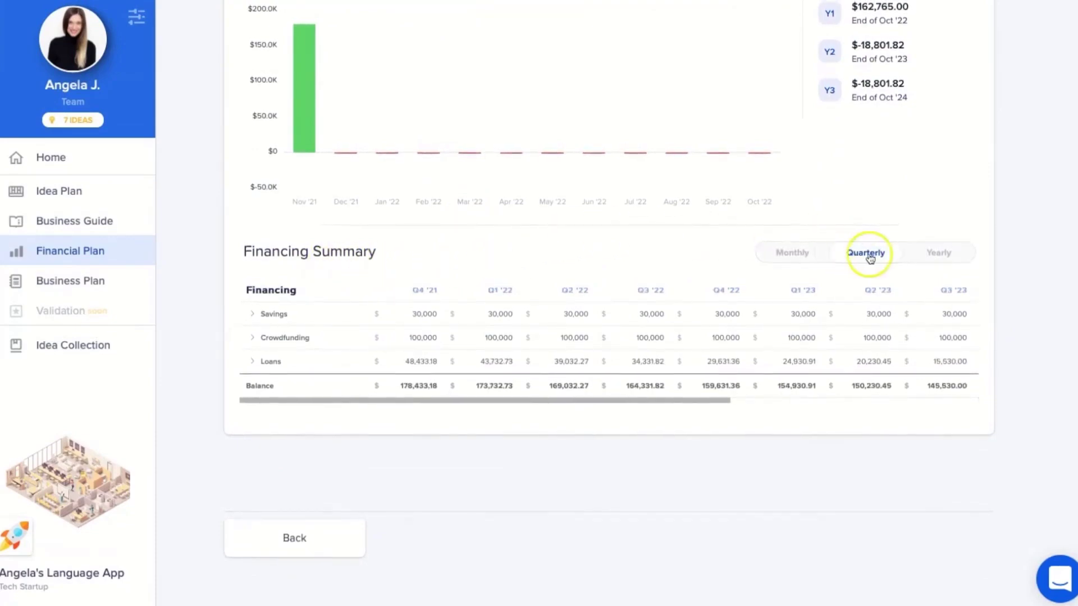
left_click(922, 251)
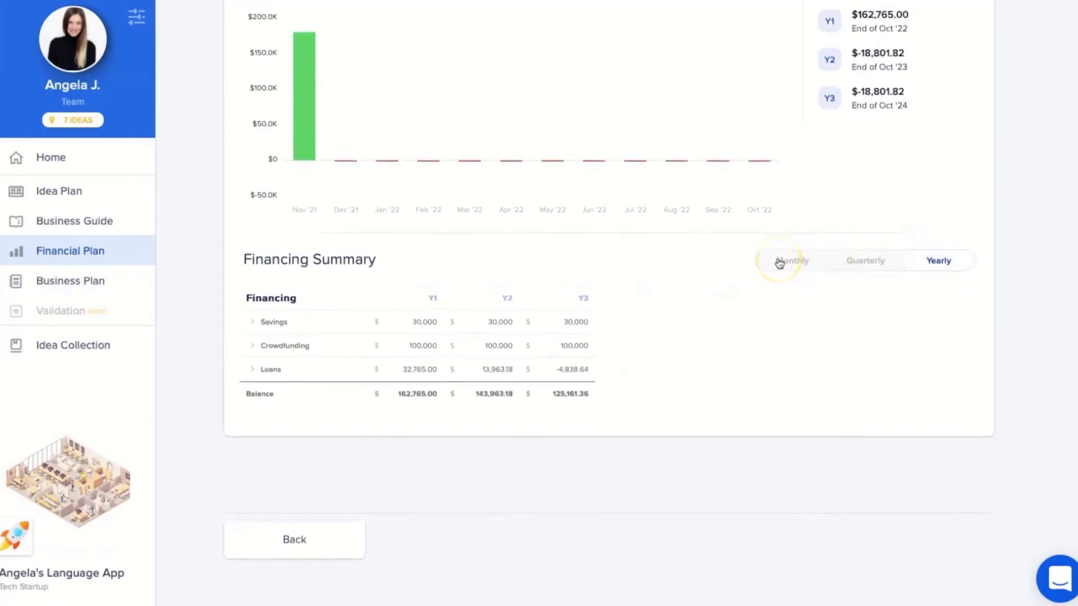
scroll(779, 262, "up", 10)
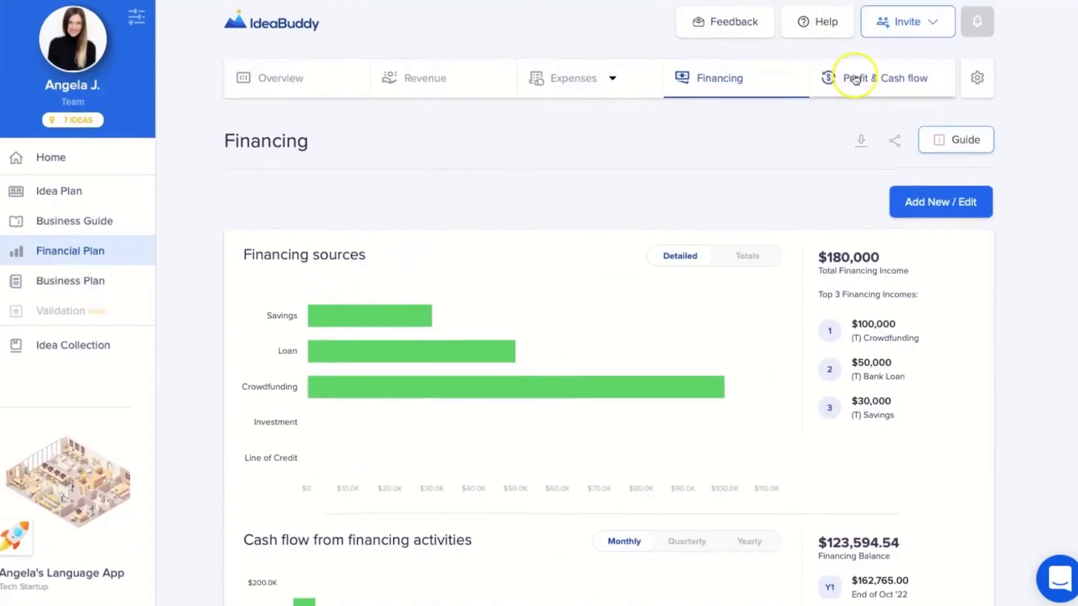
View the Financial Plan's Profit & Cash Flow section and return to the Overview.
left_click(846, 79)
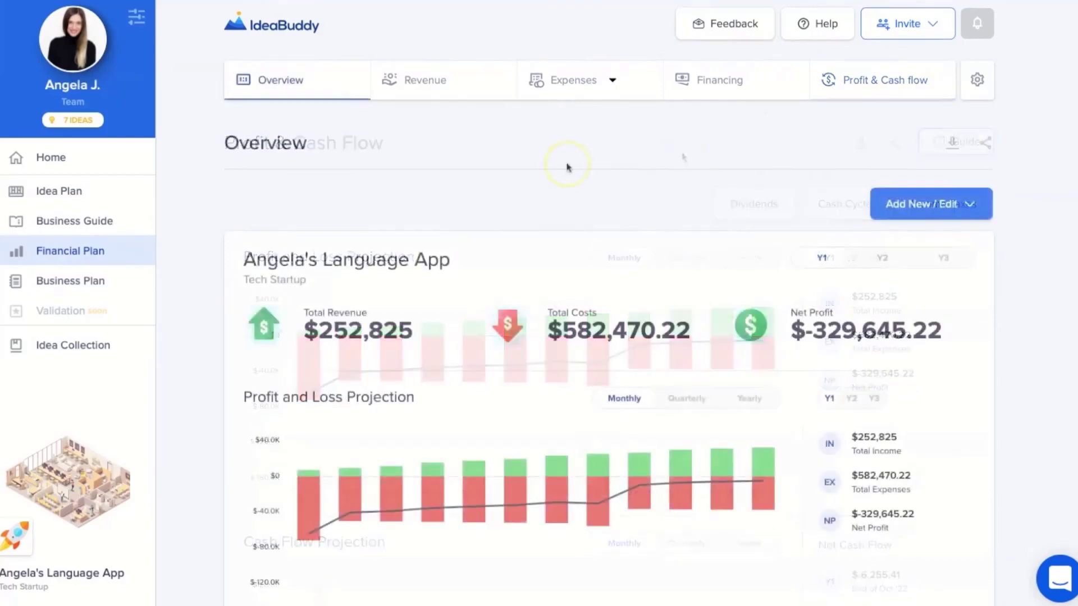
left_click(567, 165)
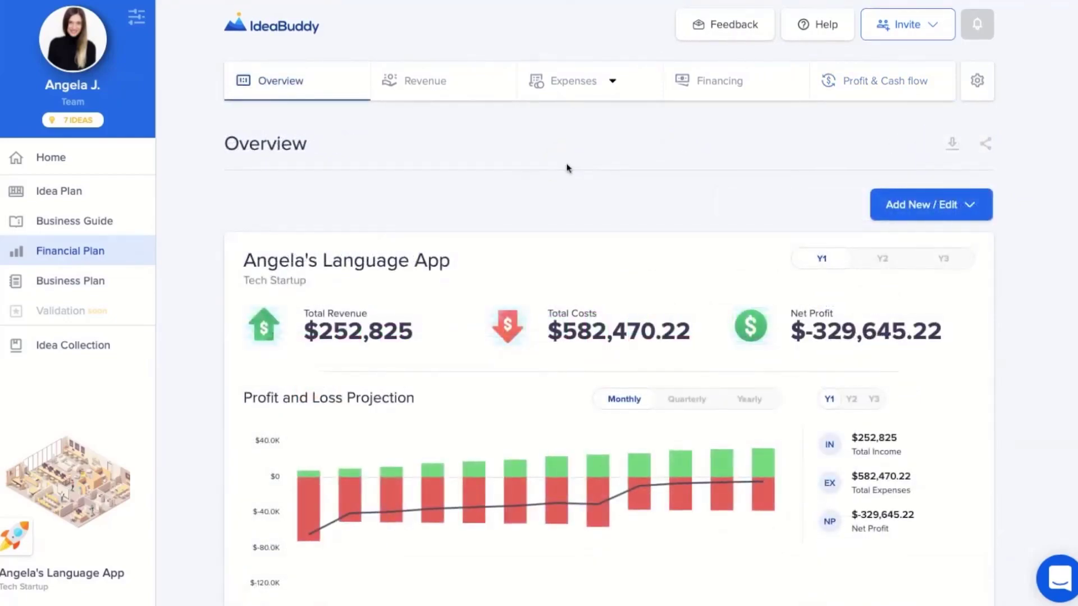
Open the form for adding a revenue stream, view the available revenue stream types and close the form.
left_click(948, 205)
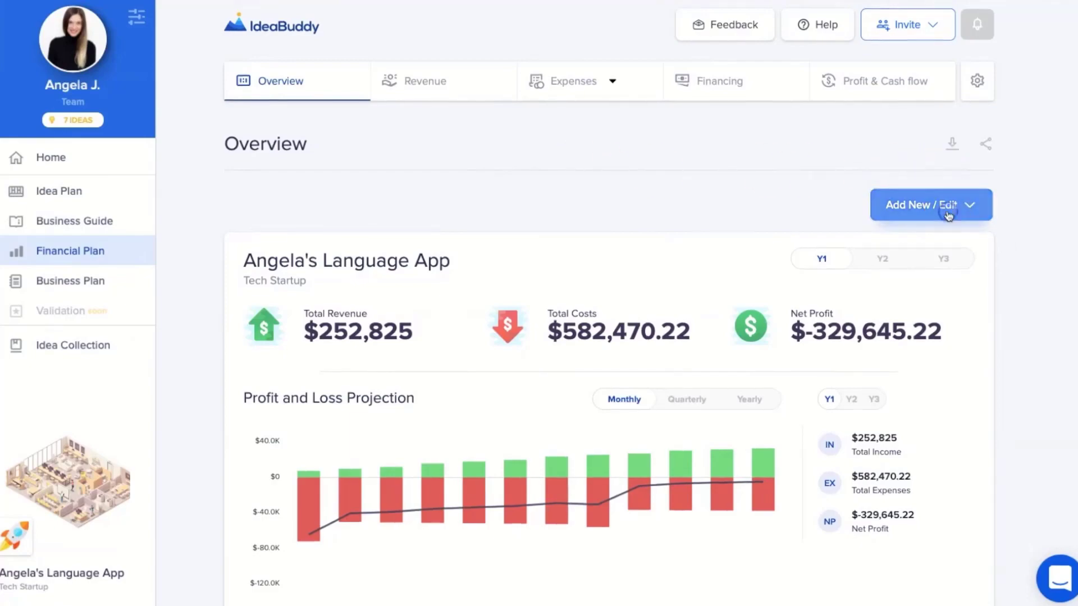
left_click(942, 319)
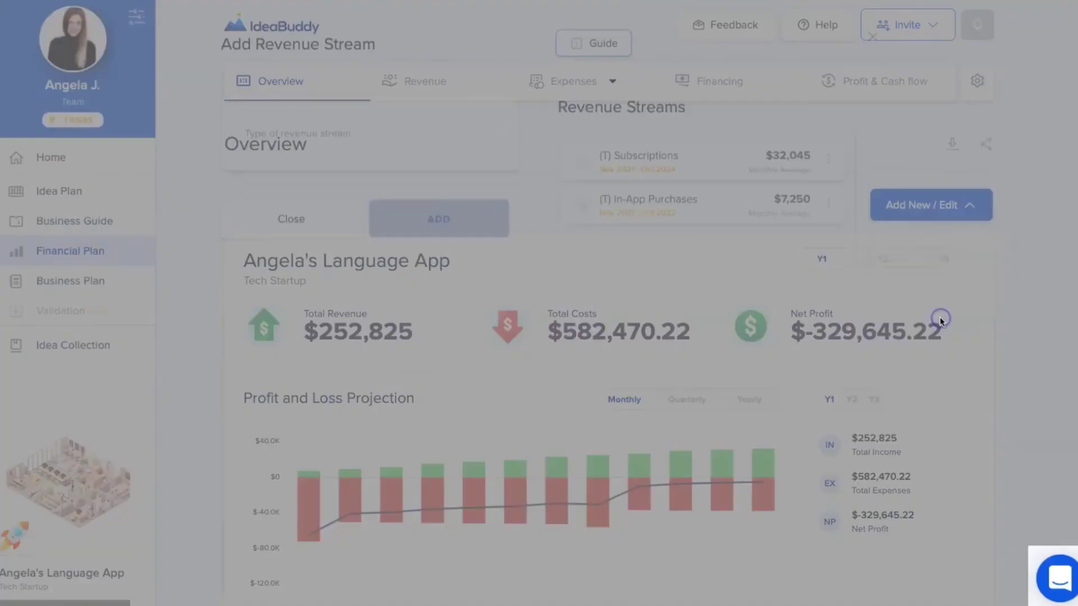
left_click(400, 149)
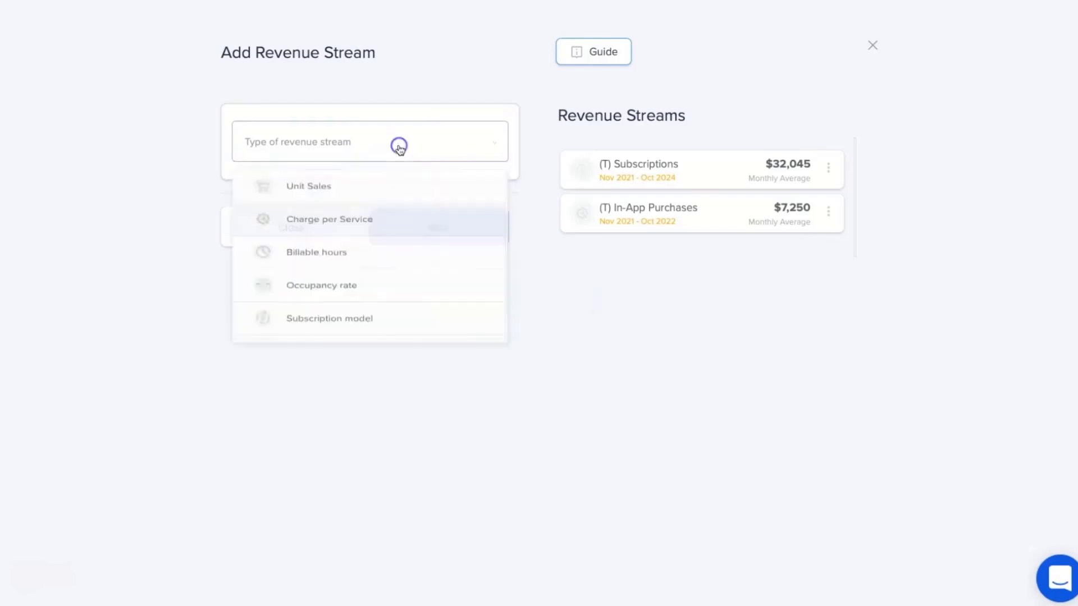
left_click(399, 148)
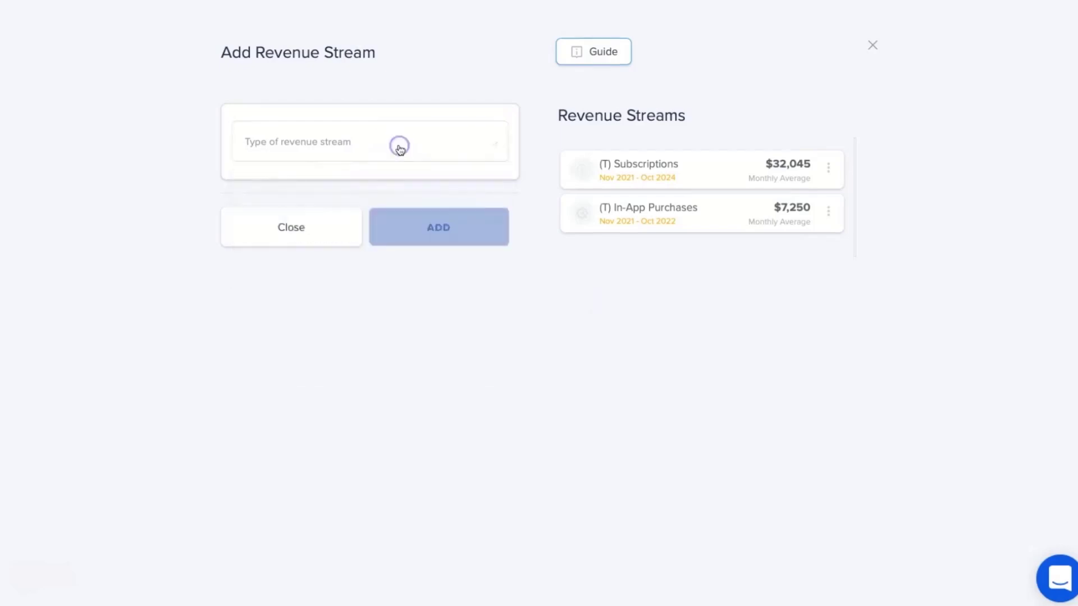
left_click(877, 47)
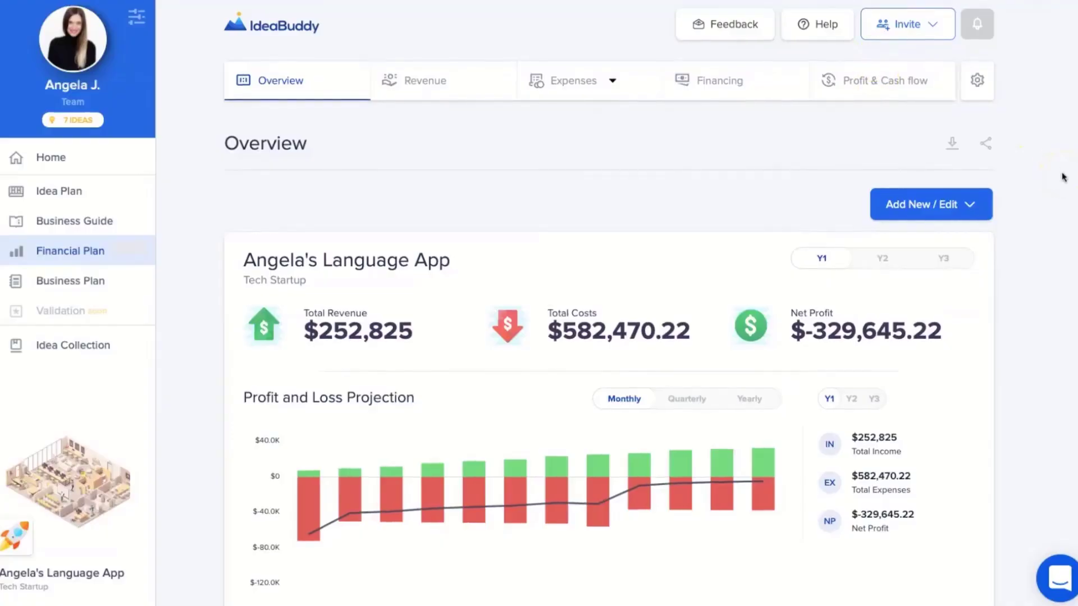
View the PDF and Word export options for the Financial Plan Overview.
scroll(1063, 177, "down", 1)
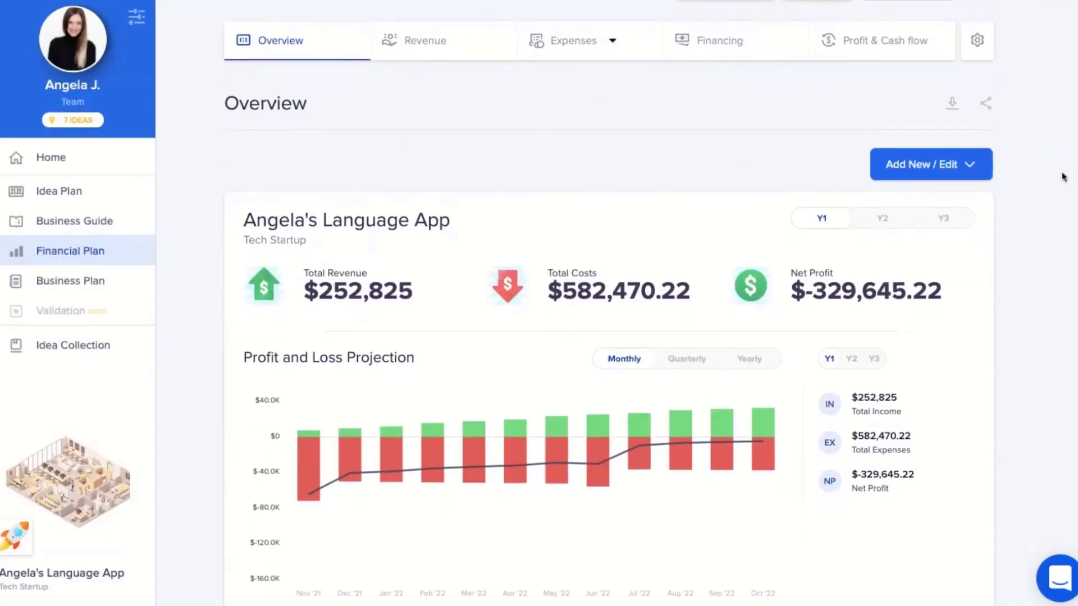
scroll(1063, 177, "down", 1)
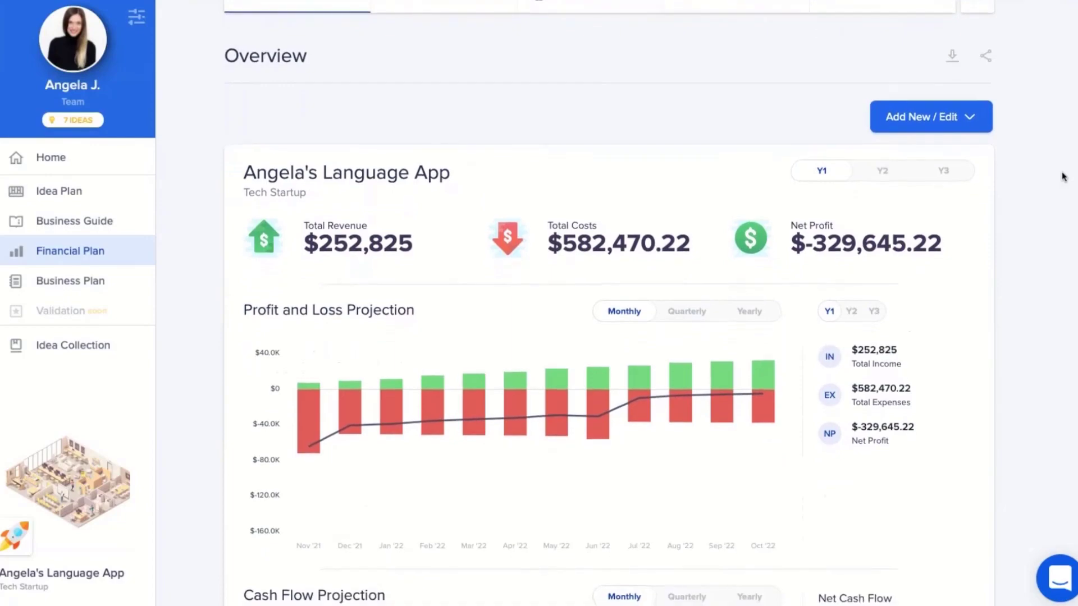
left_click(951, 58)
left_click(936, 90)
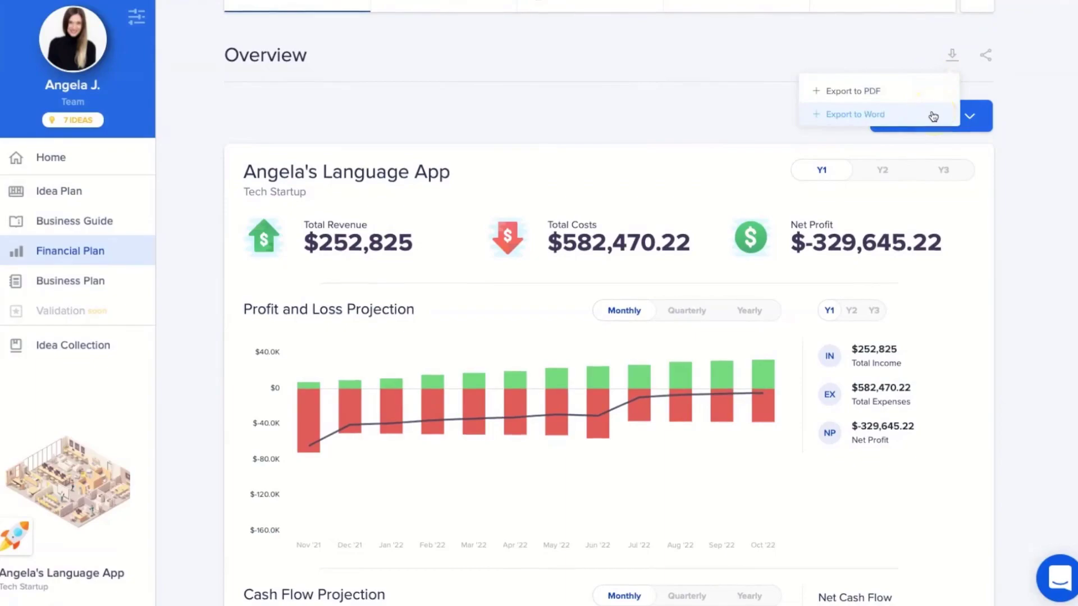
Copy the share link of the Financial Plan Overview and close the sharing dialog.
left_click(986, 54)
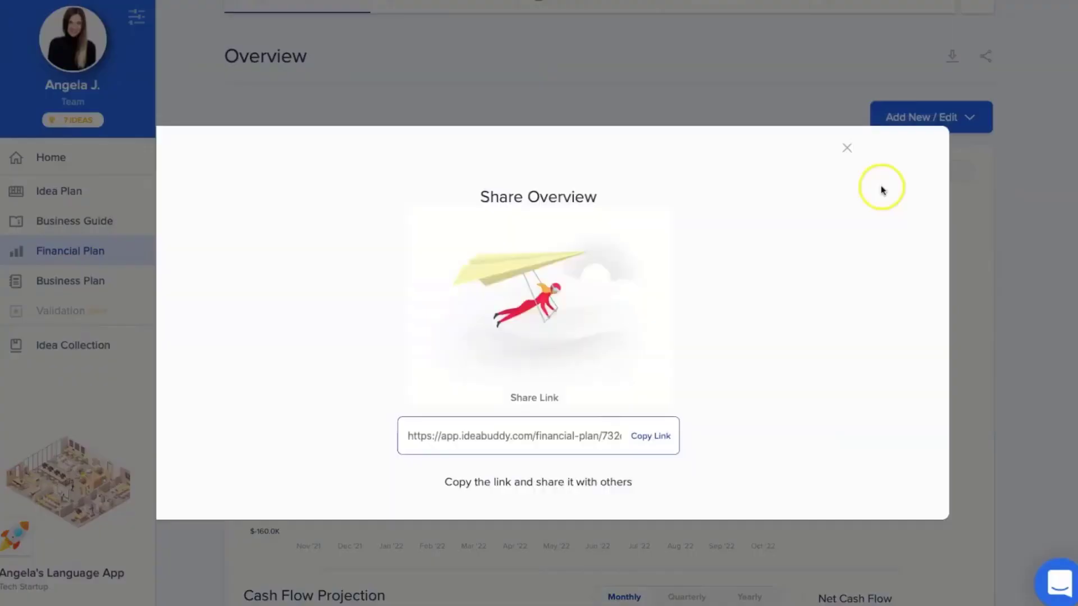
left_click(642, 437)
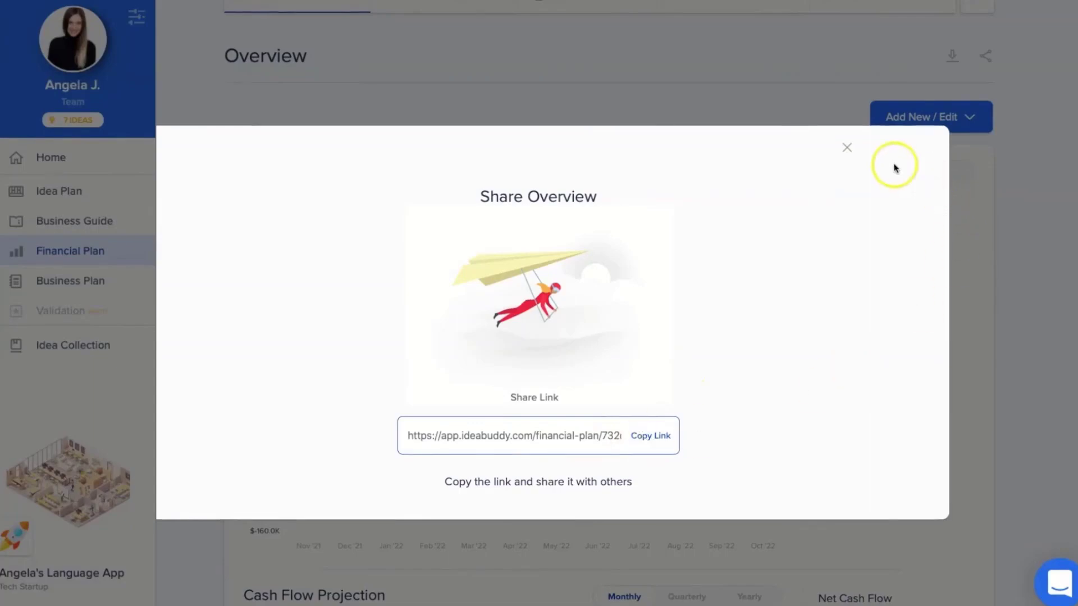
left_click(847, 151)
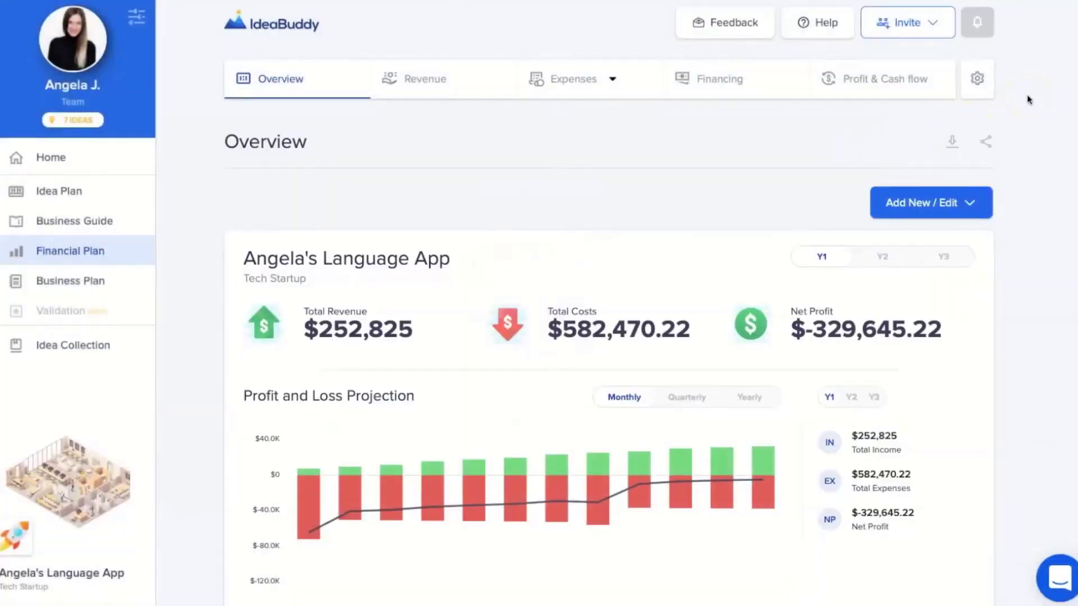
Review the Overview's projections and statements, expanding and collapsing the Gross Profit and Operating Expenses rows of the Profit and Loss Statement.
scroll(1036, 120, "down", 5)
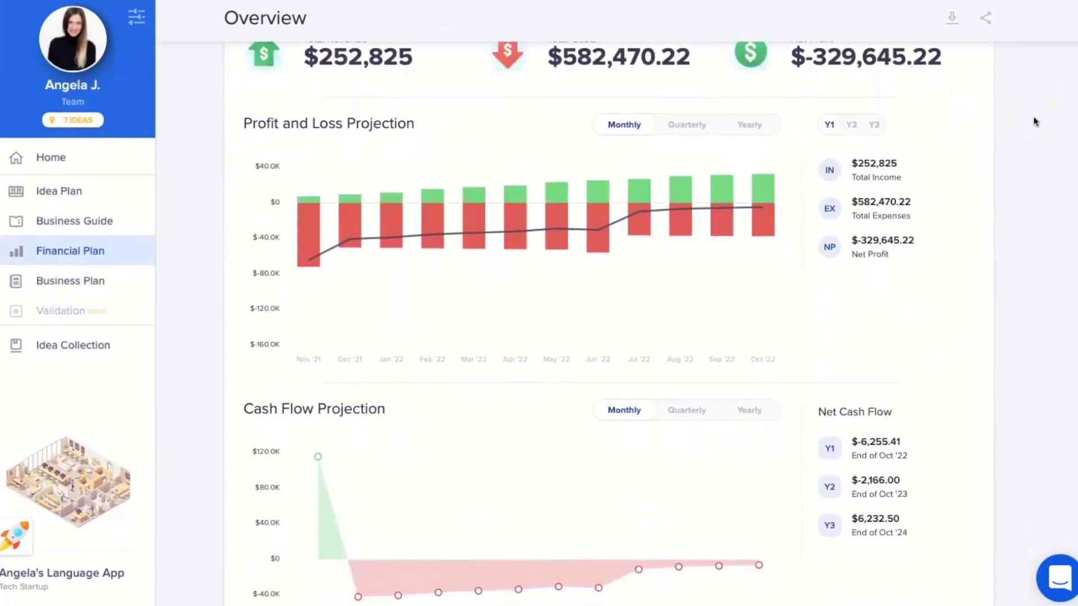
scroll(1036, 121, "down", 9)
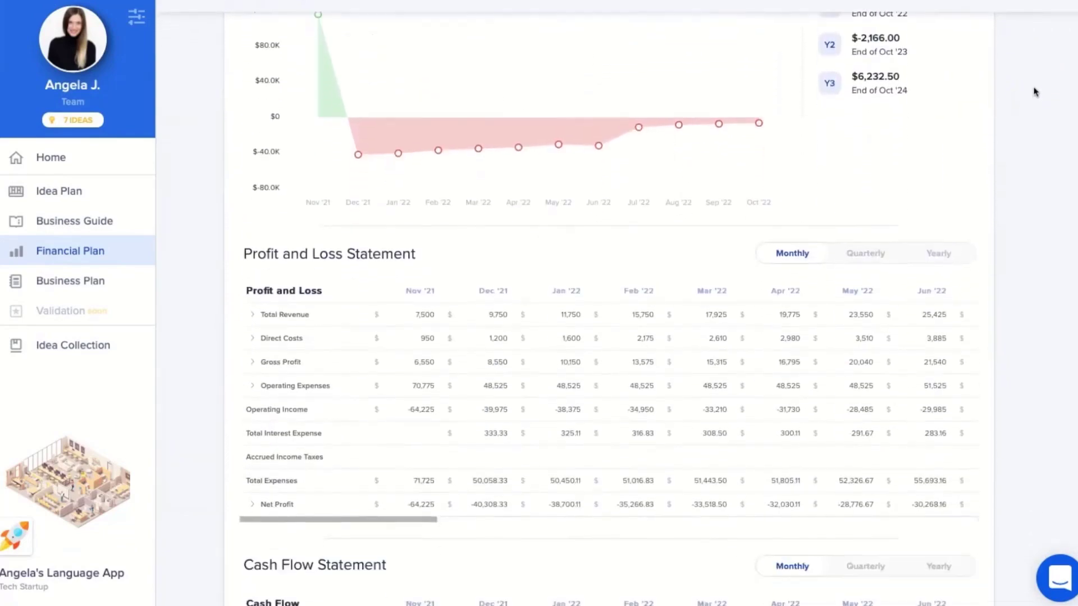
scroll(1036, 17, "down", 1)
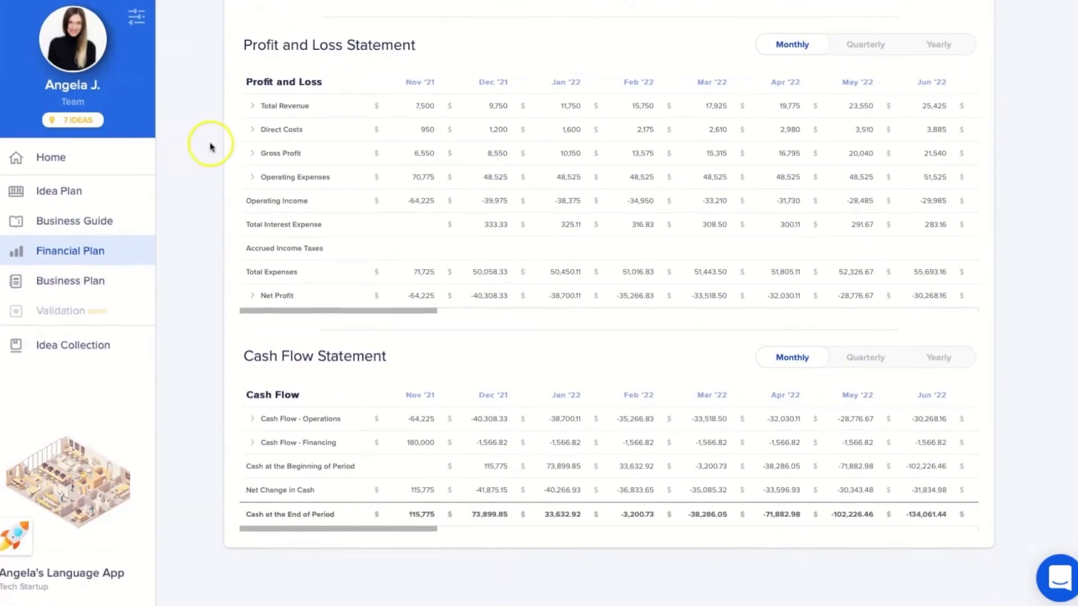
left_click(253, 155)
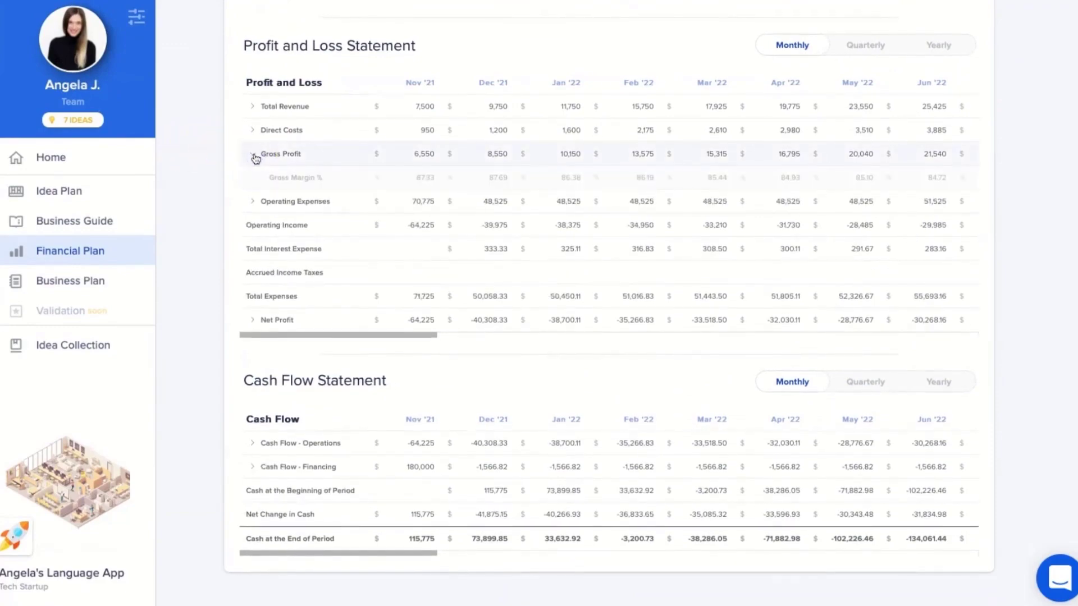
left_click(253, 154)
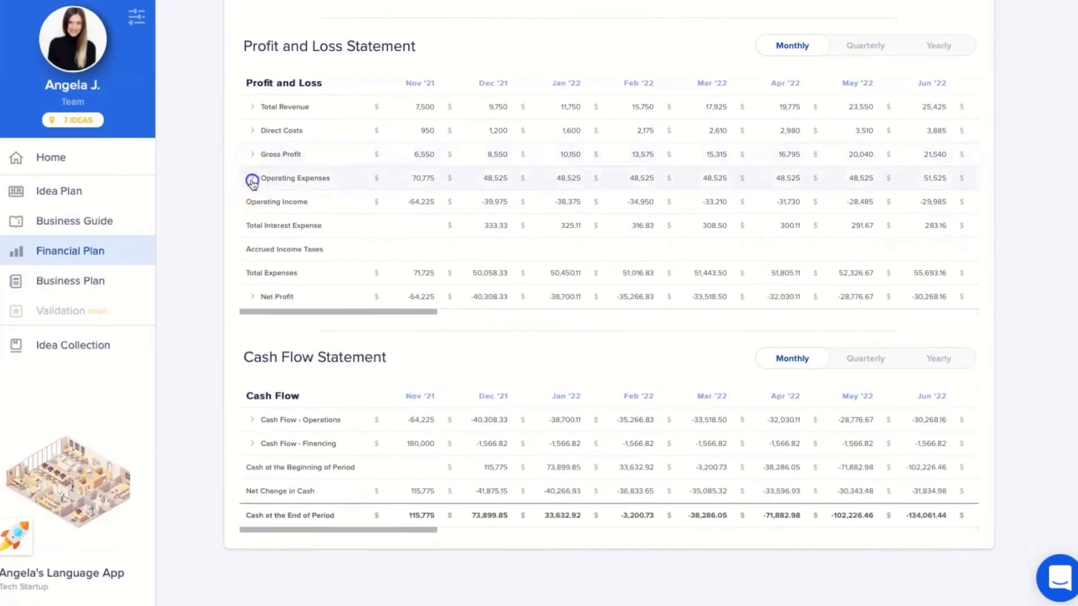
left_click(253, 178)
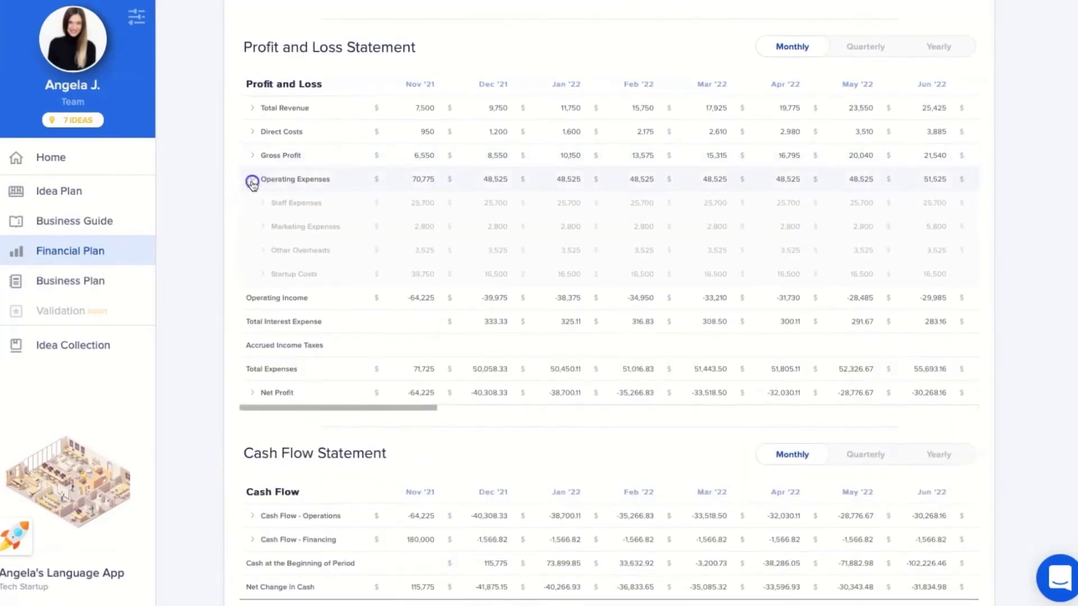
left_click(252, 182)
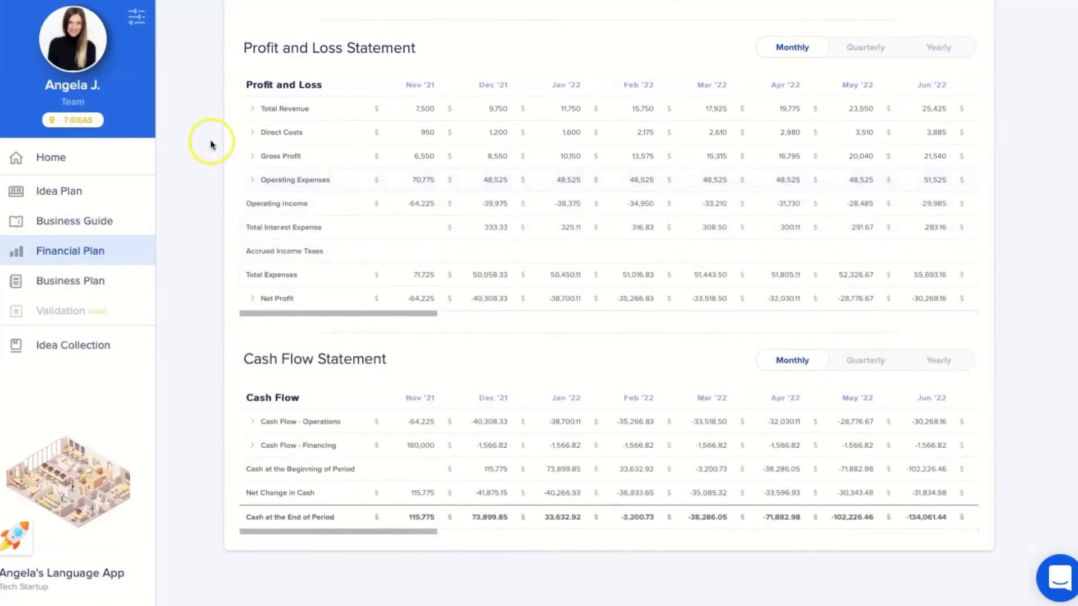
scroll(210, 140, "up", 4)
scroll(210, 143, "up", 12)
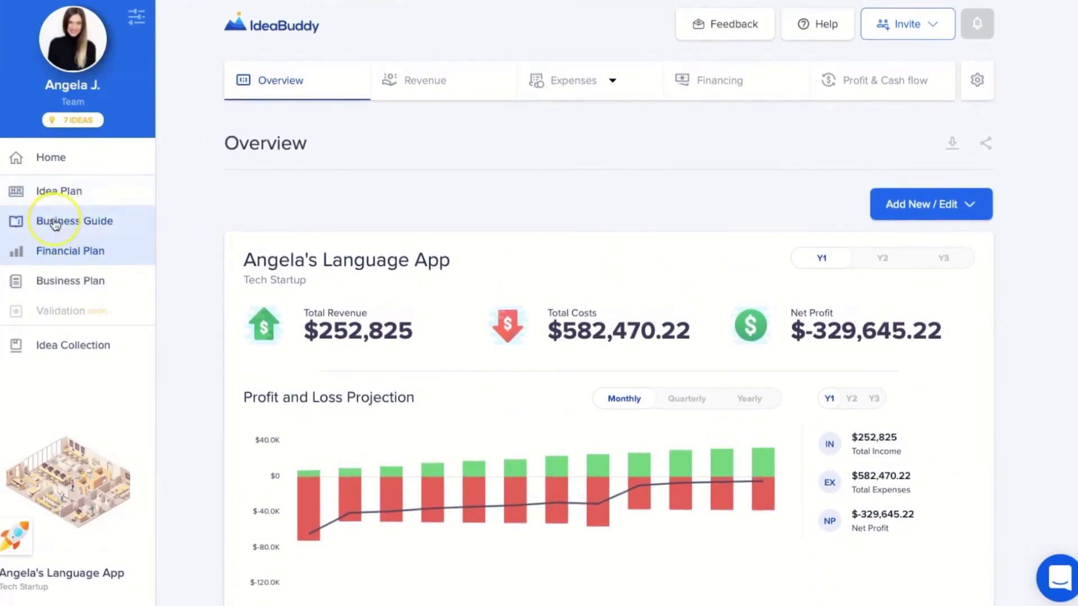
Mark the customer segments topic of the Business Guide as Completed and continue to the Competitors topic.
left_click(58, 252)
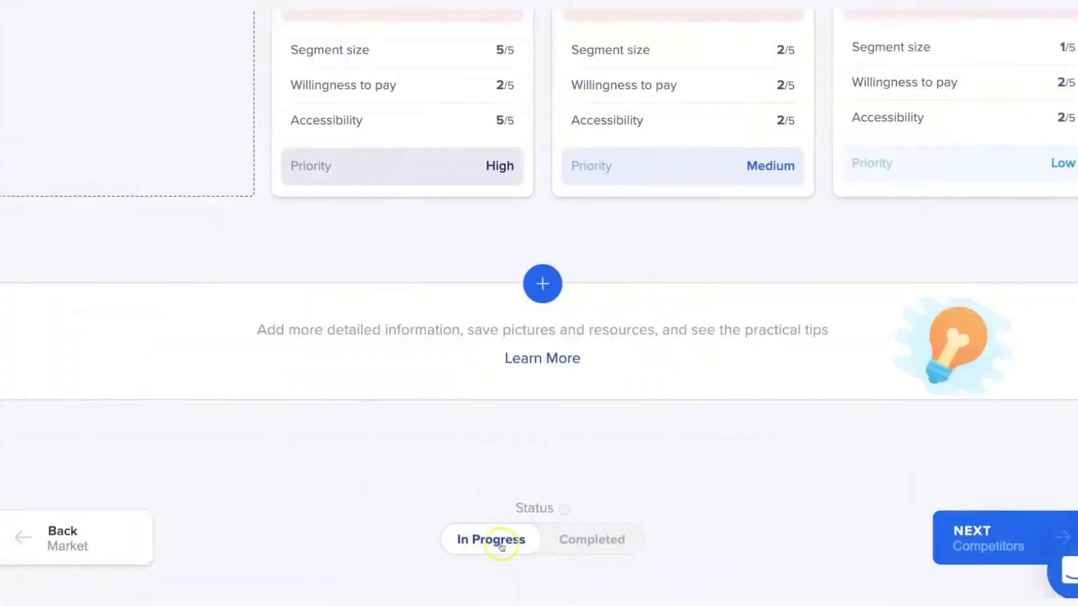
left_click(586, 541)
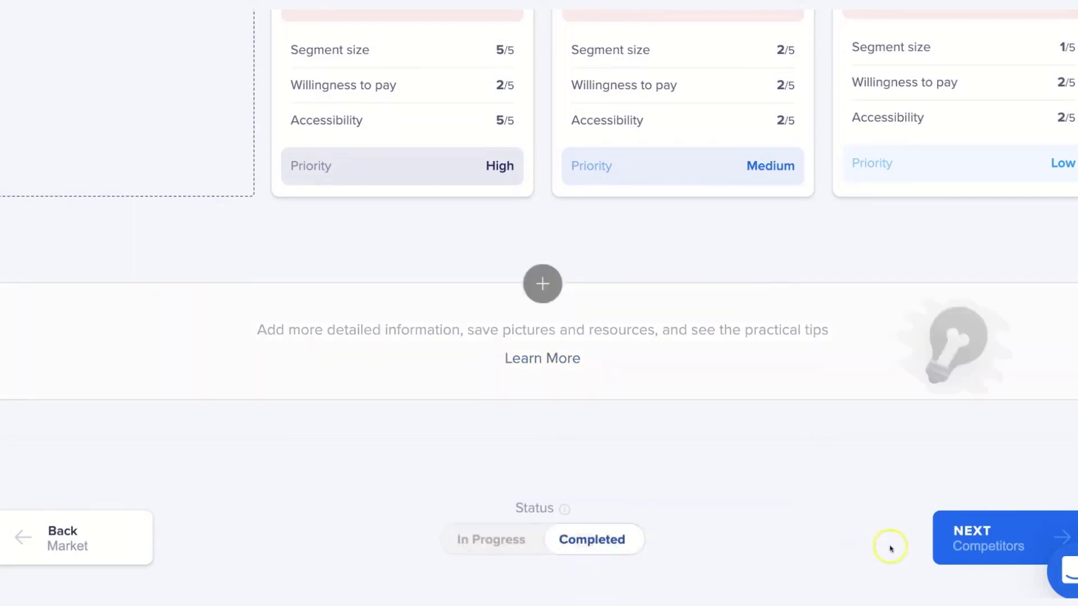
left_click(962, 536)
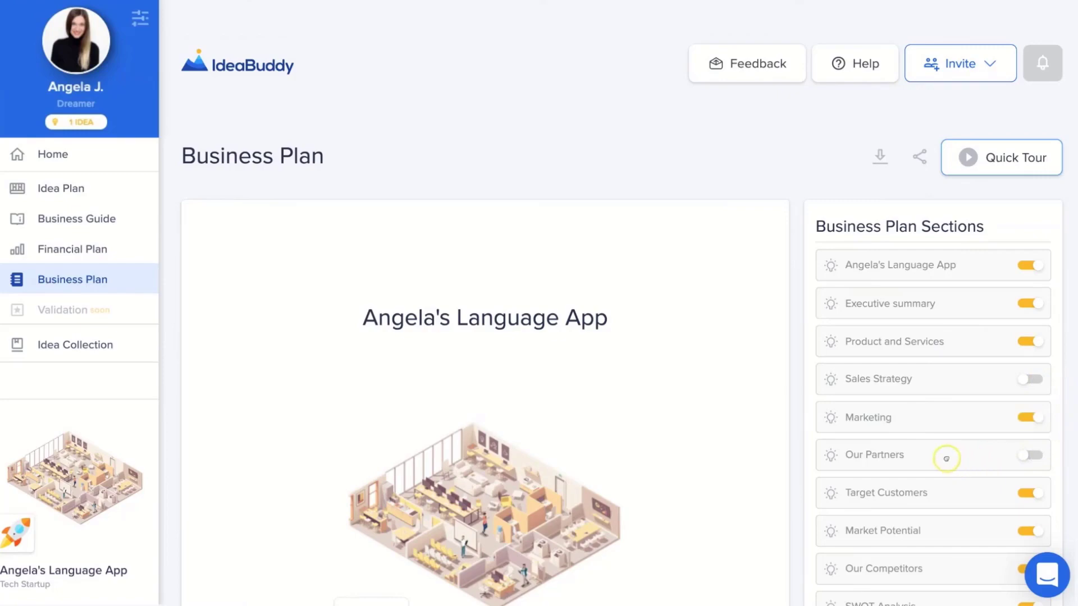
Move the Marketing section directly below Executive summary in the Business Plan and retitle the cover page "Business Plan".
left_click_drag(926, 417, 929, 381)
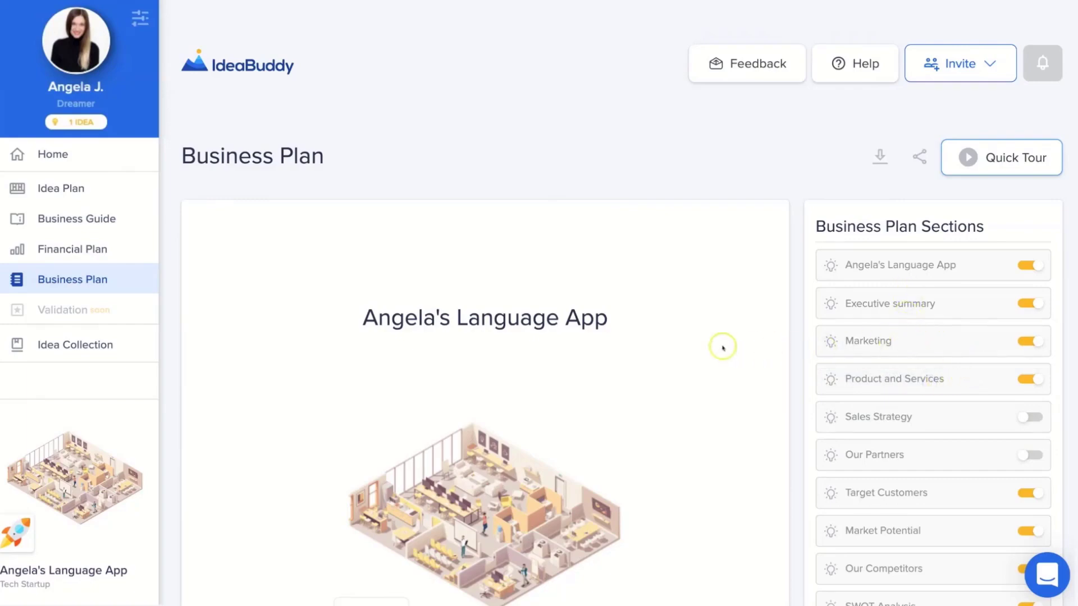
scroll(723, 348, "down", 3)
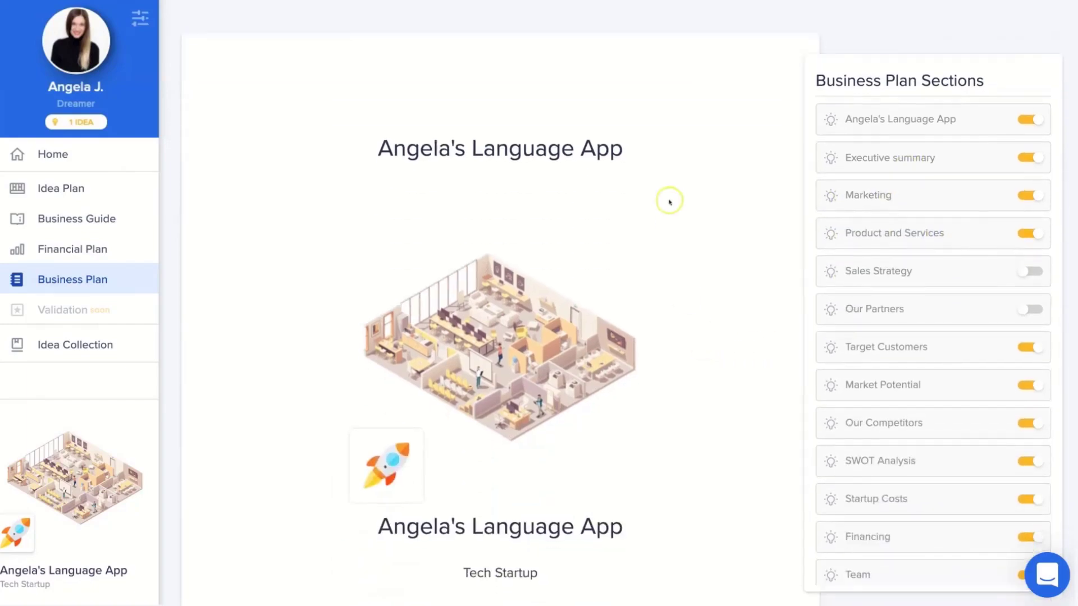
left_click(626, 151)
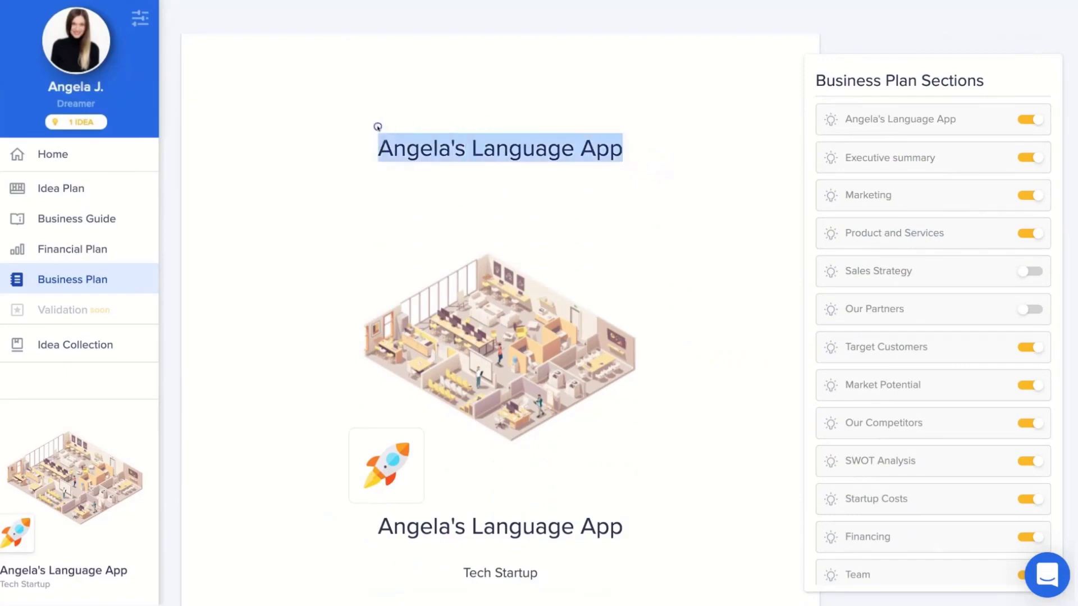
type("Busin")
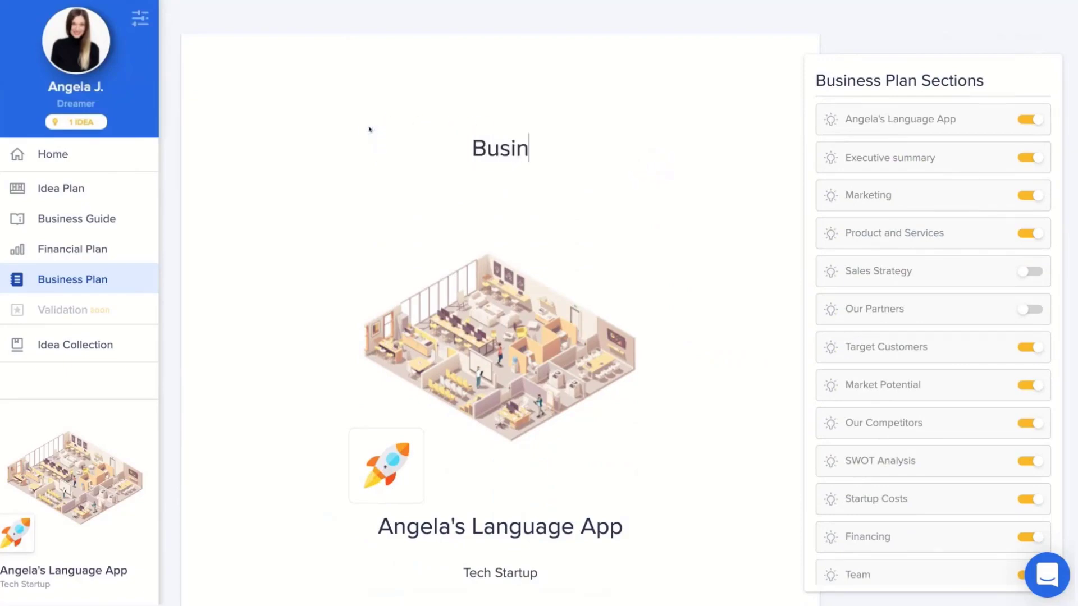
type("ess Pla")
key("BackSpace")
type("lan")
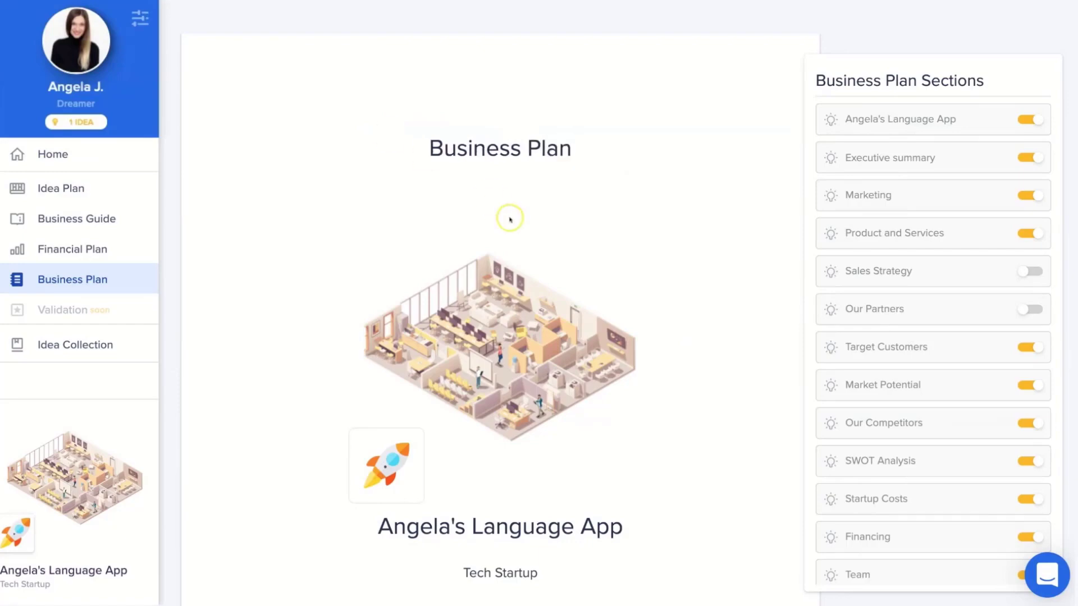
left_click(612, 279)
left_click(733, 307)
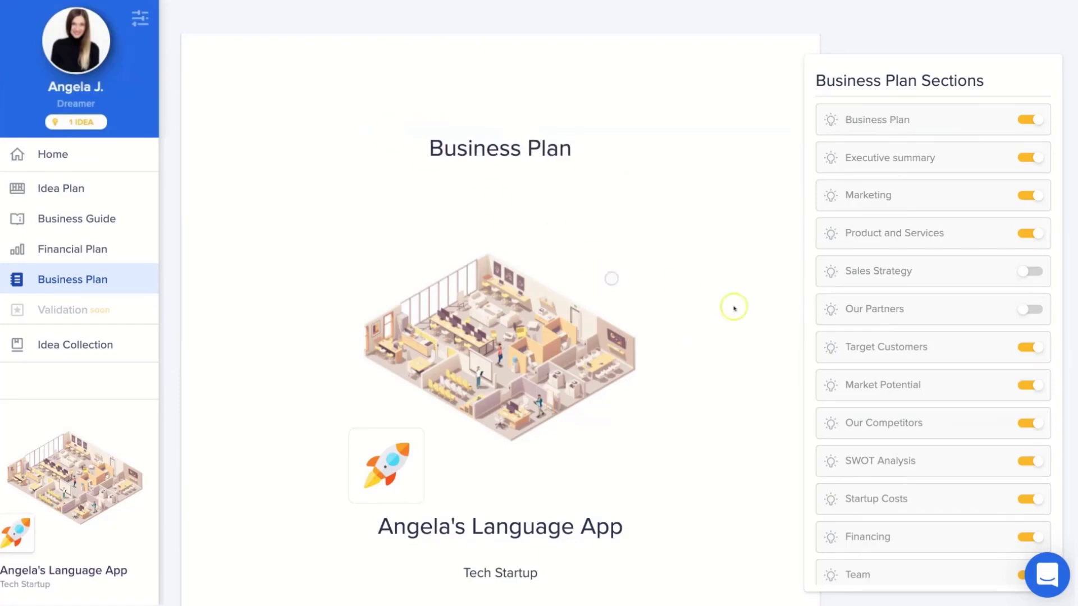
Review the Business Plan's cover page and Executive summary, opening the summary text for editing.
scroll(739, 311, "down", 1)
scroll(738, 310, "down", 3)
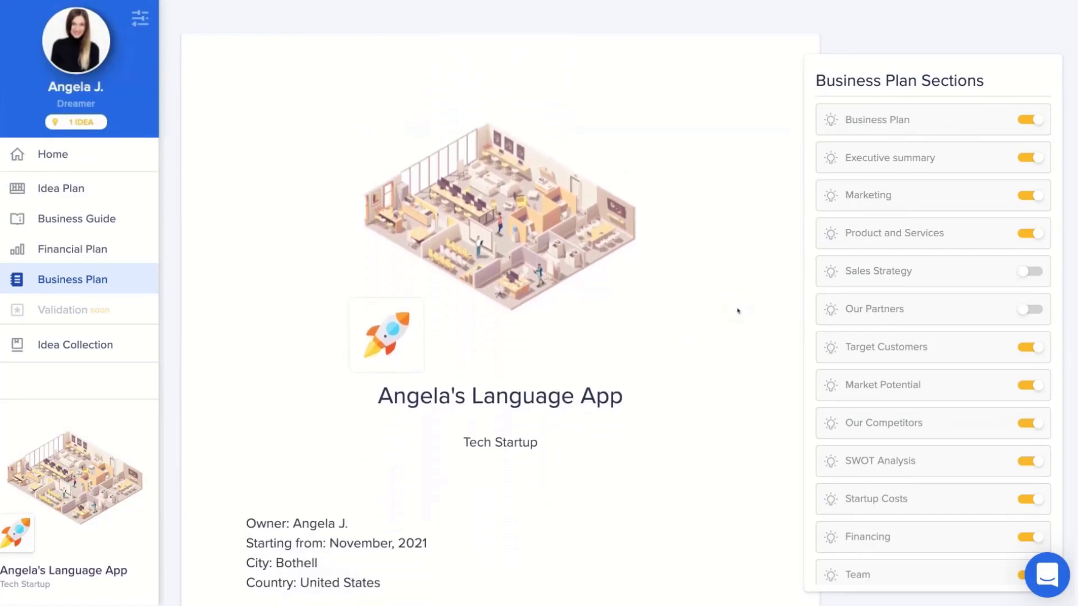
scroll(693, 361, "down", 8)
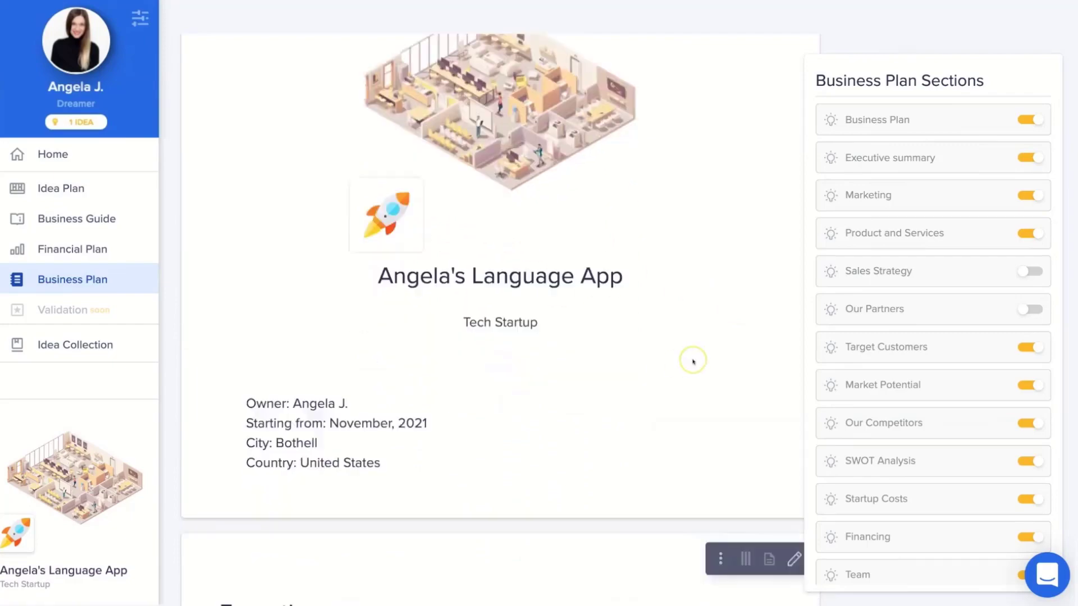
scroll(693, 361, "down", 4)
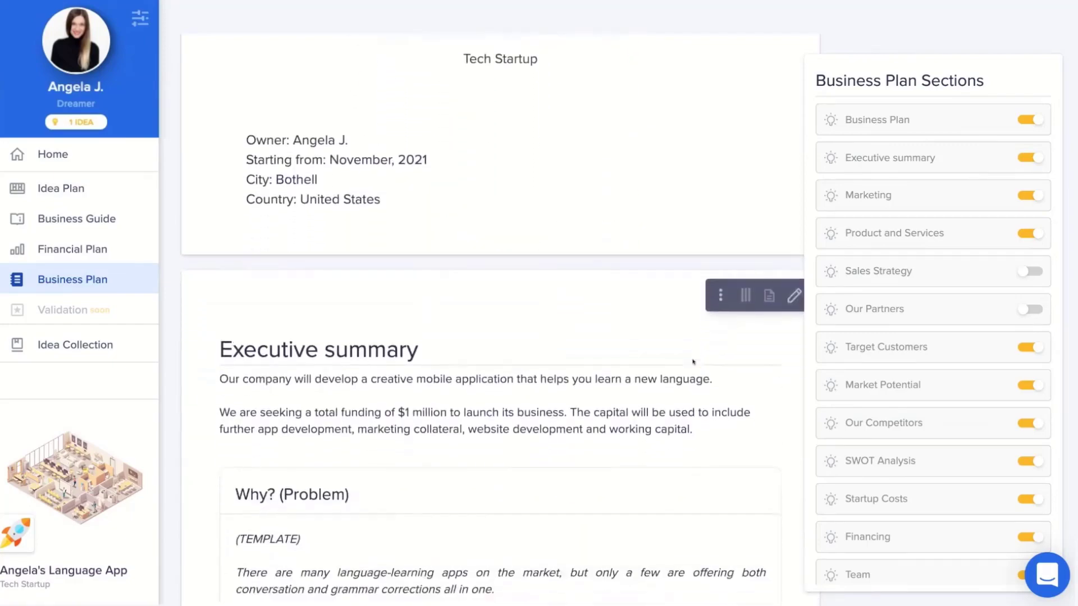
left_click(571, 329)
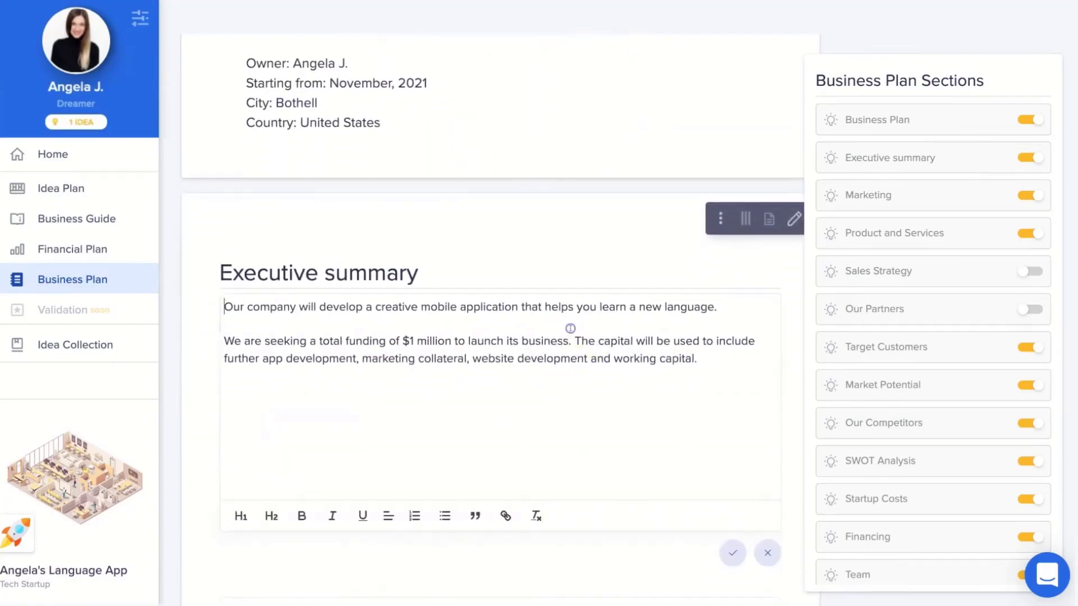
left_click_drag(605, 356, 463, 306)
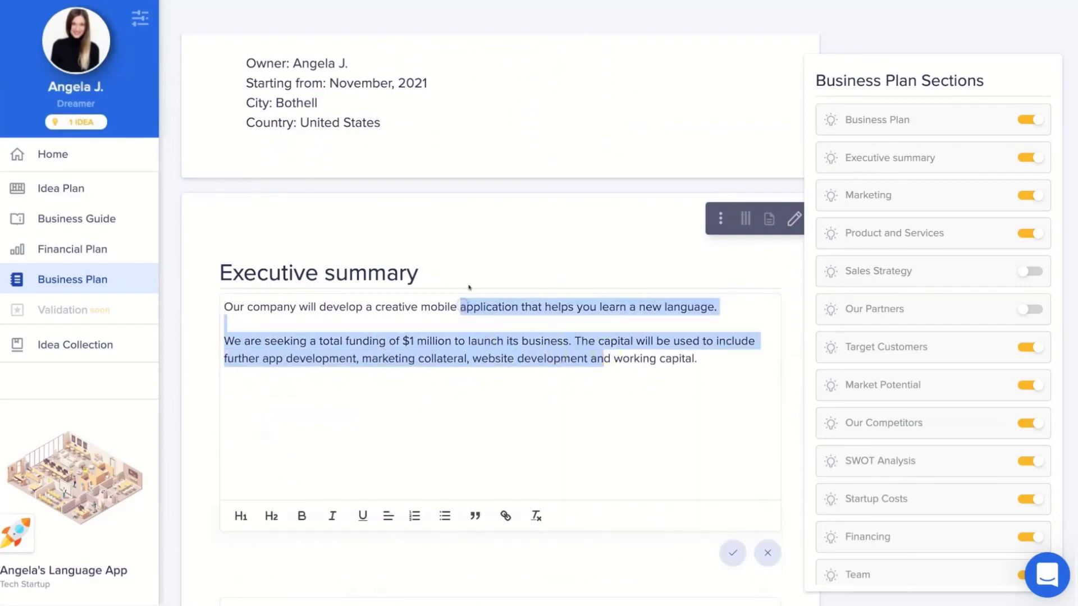
left_click(418, 273)
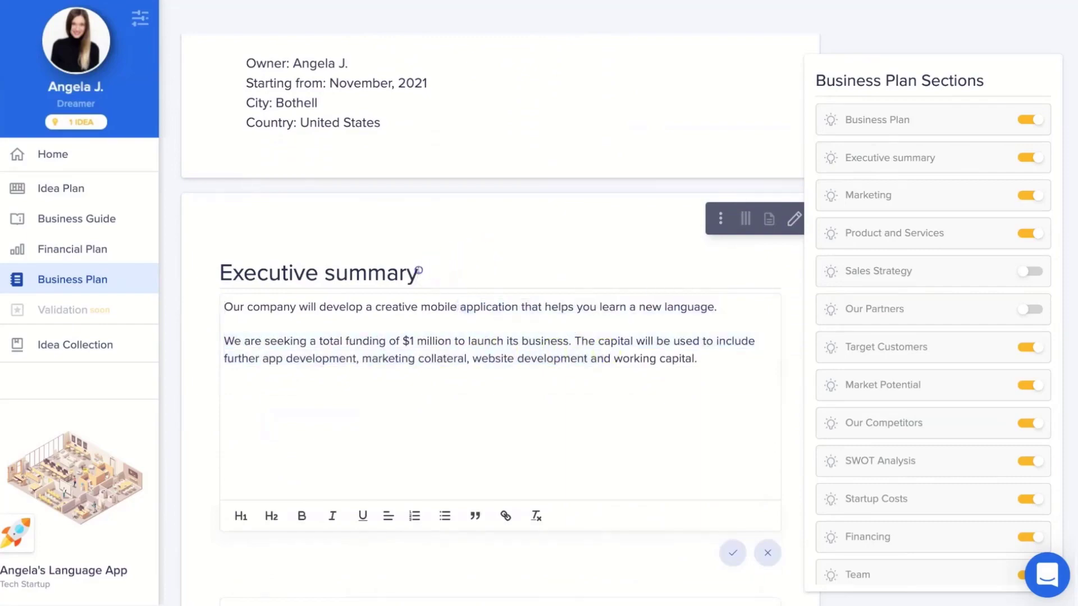
mouse_move(419, 273)
left_mouse_down()
mouse_move(368, 273)
mouse_move(417, 273)
left_mouse_up()
left_click(508, 244)
scroll(508, 238, "down", 8)
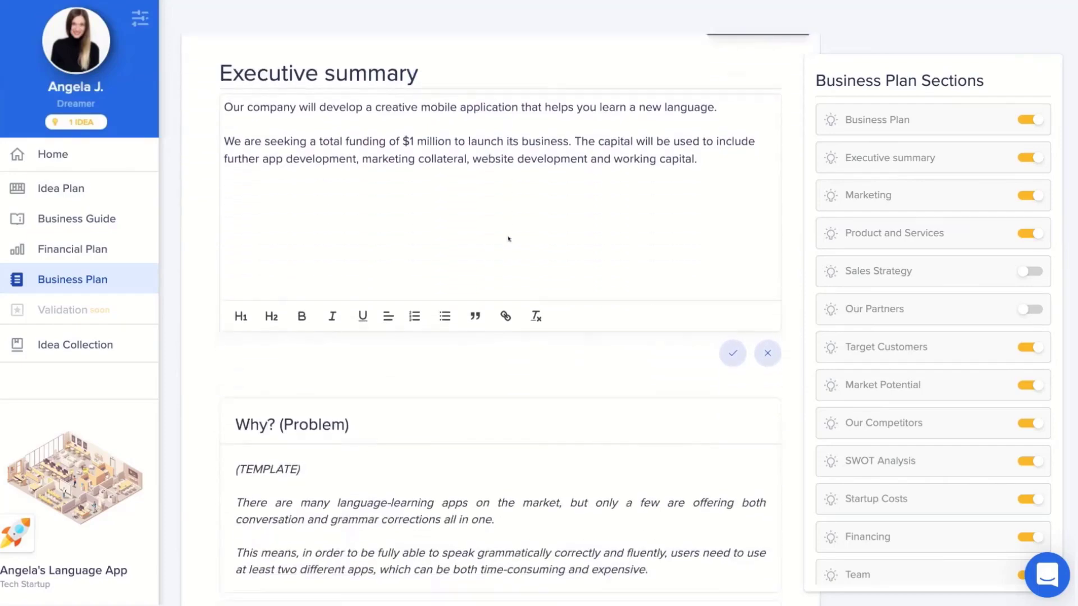
Retitle the Business Plan's Marketing section as "Promotional Costs" and open its introductory text for editing.
scroll(508, 238, "down", 8)
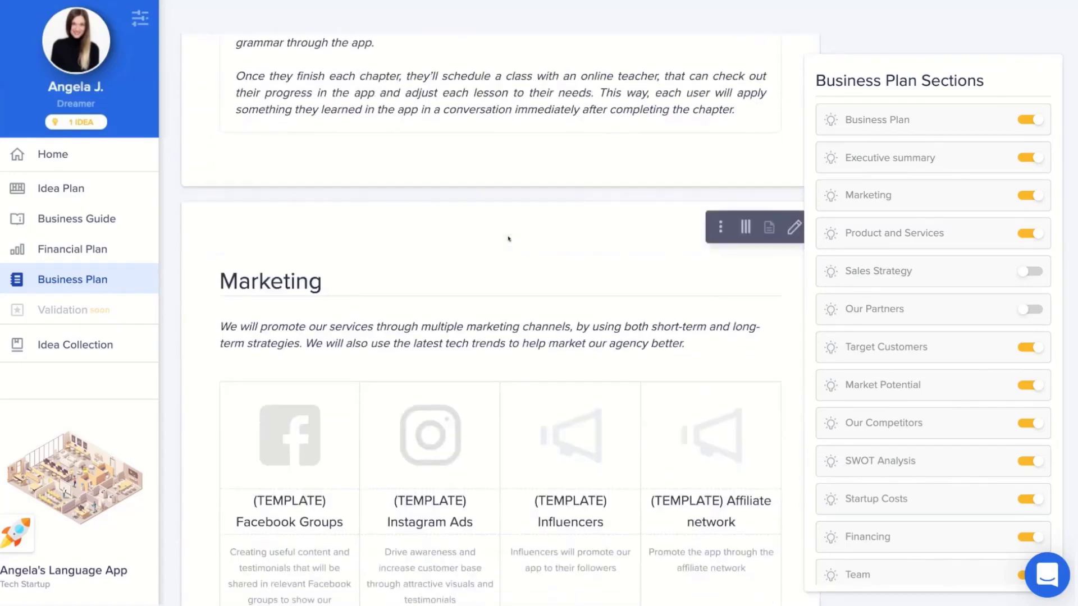
left_click(351, 262)
double_click(324, 253)
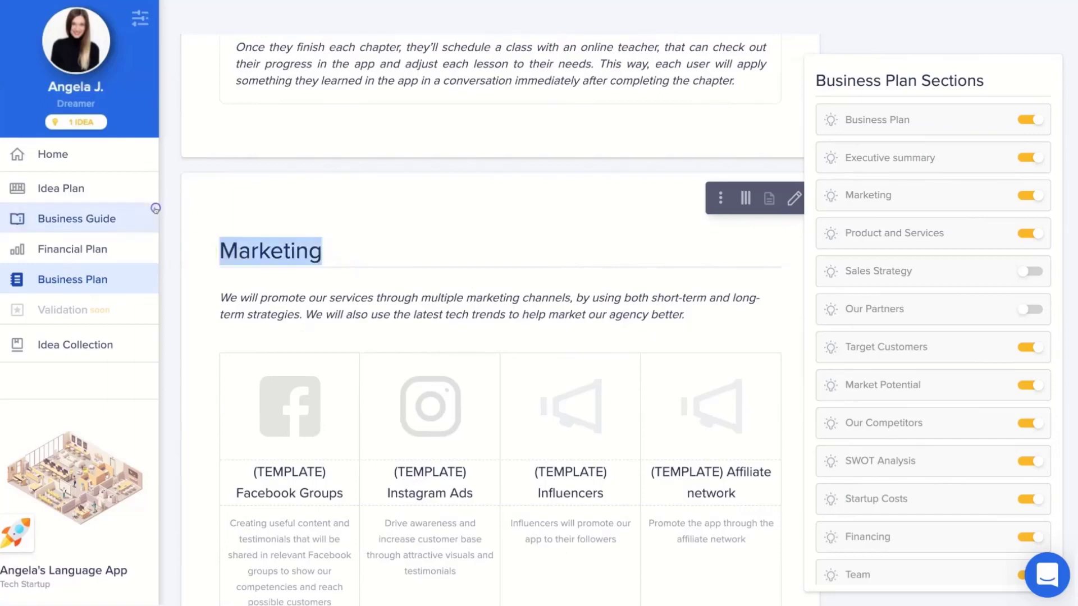
type("Promotional Costs")
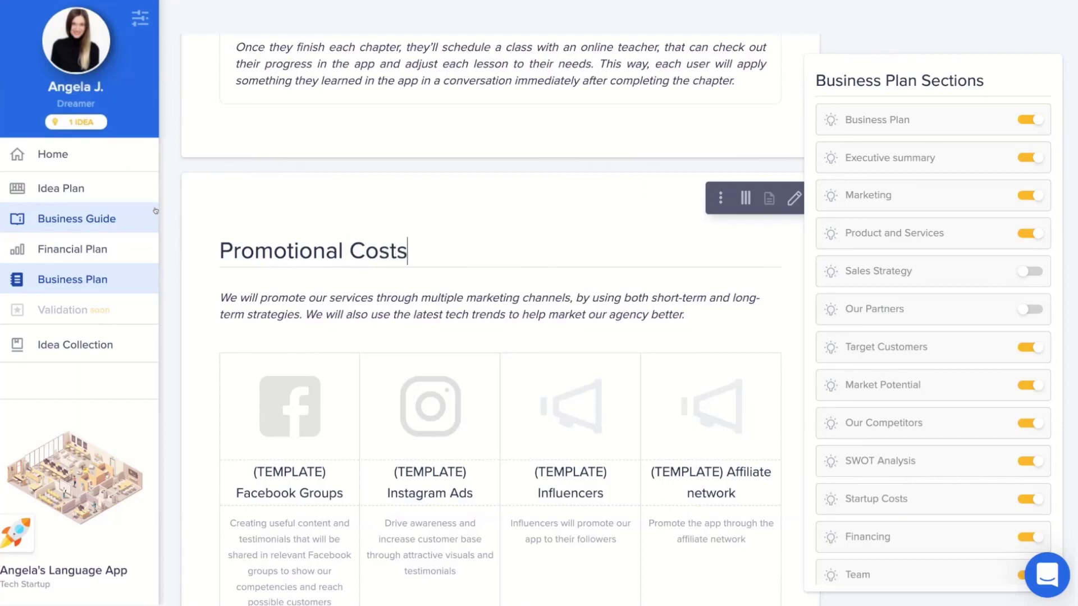
left_click(324, 299)
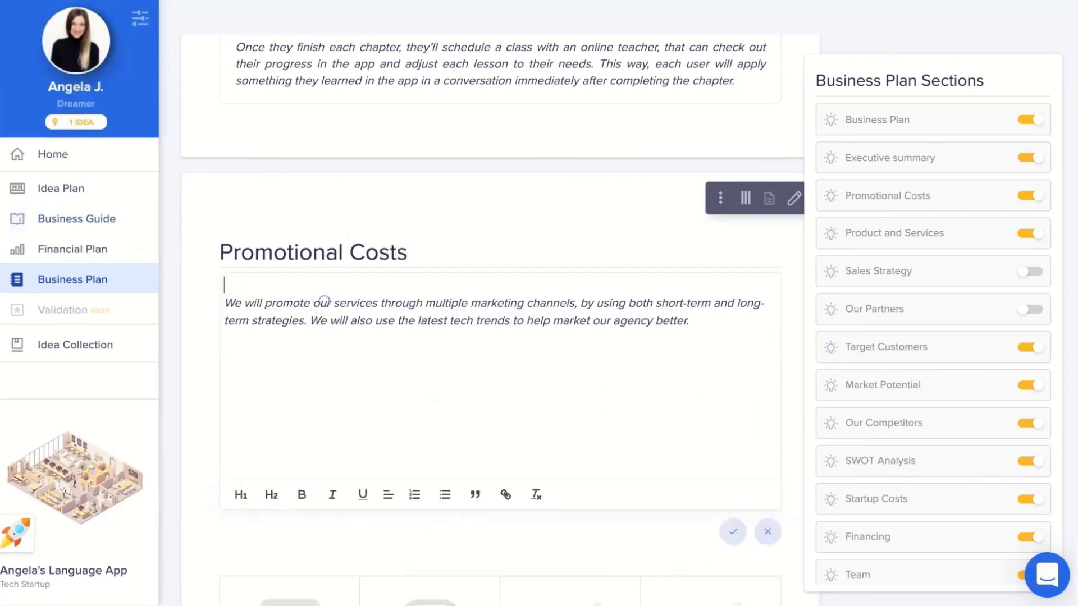
left_click_drag(425, 303, 289, 285)
left_click(199, 219)
Examine the marketing channels, Product and Services, and Target Customers content of the Business Plan, returning to the cover page.
scroll(201, 216, "down", 3)
scroll(200, 216, "down", 8)
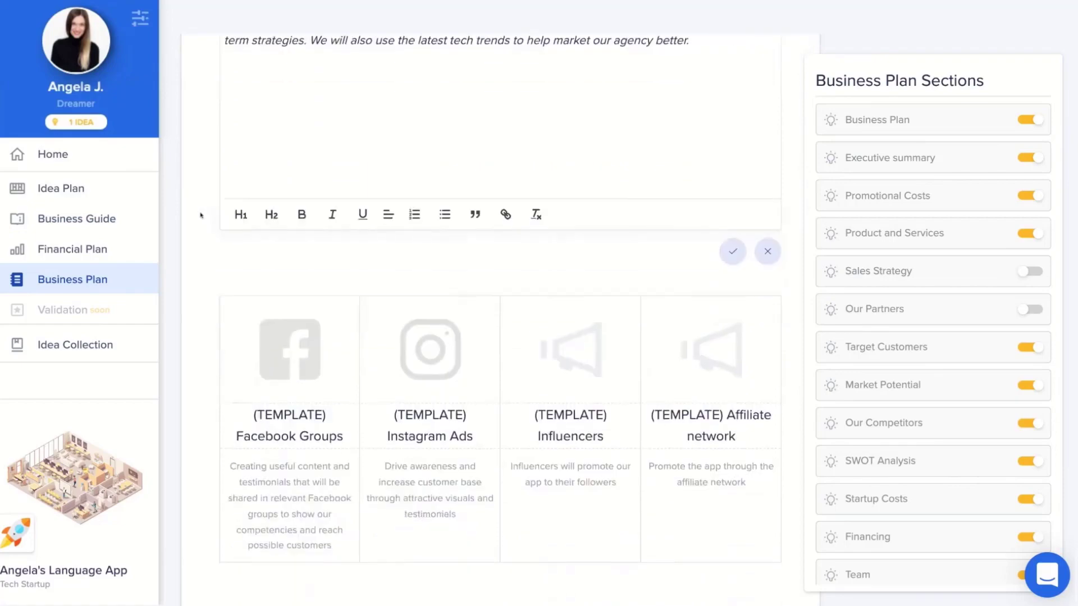
scroll(201, 215, "down", 9)
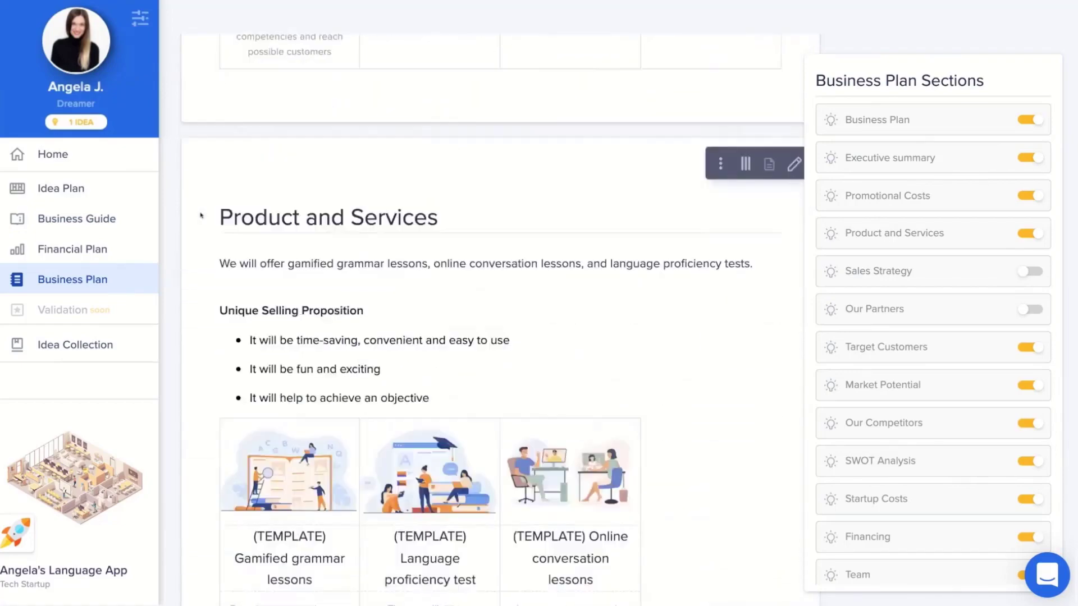
scroll(200, 216, "down", 5)
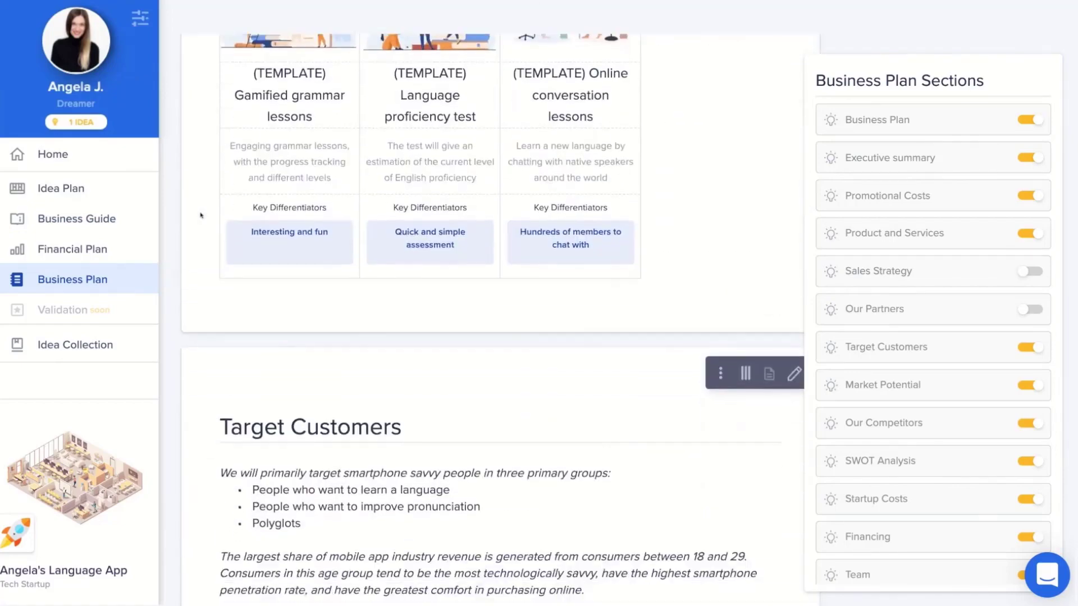
scroll(201, 216, "down", 3)
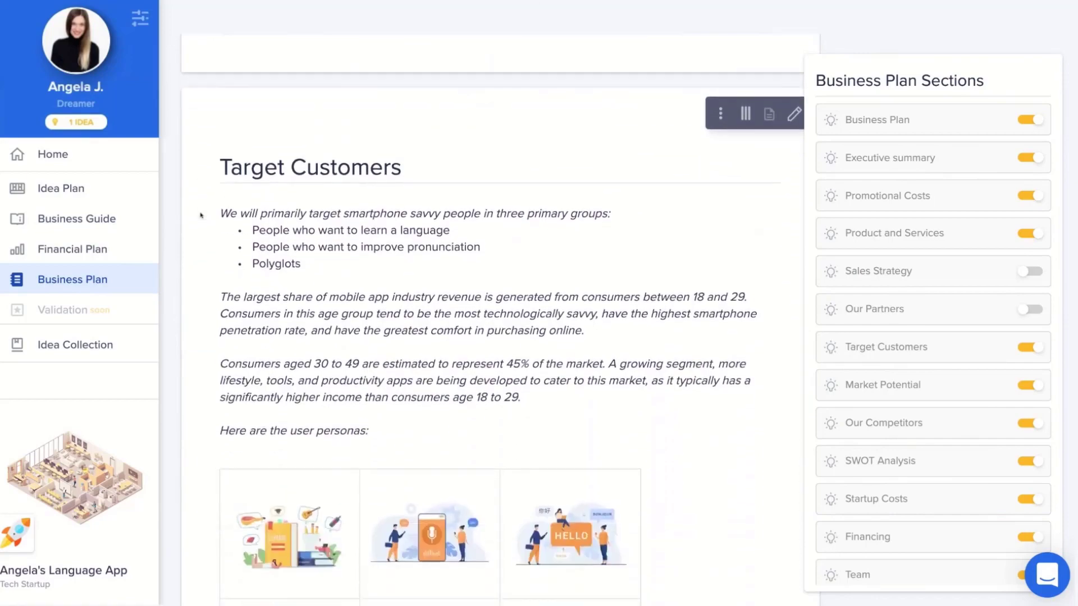
scroll(201, 215, "up", 9)
scroll(201, 216, "up", 15)
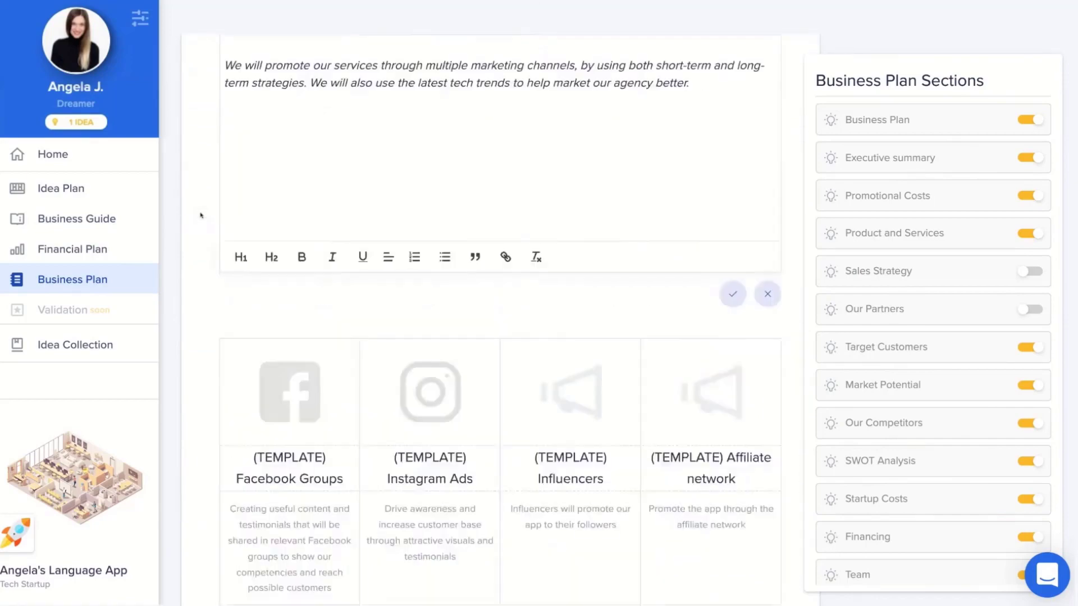
scroll(200, 215, "up", 3)
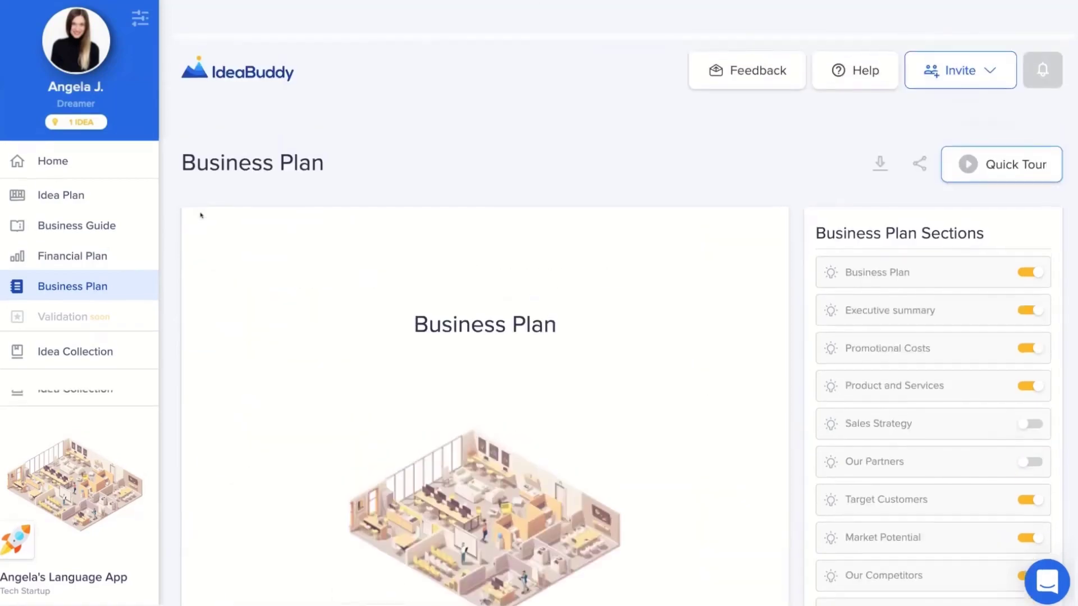
left_click(206, 213)
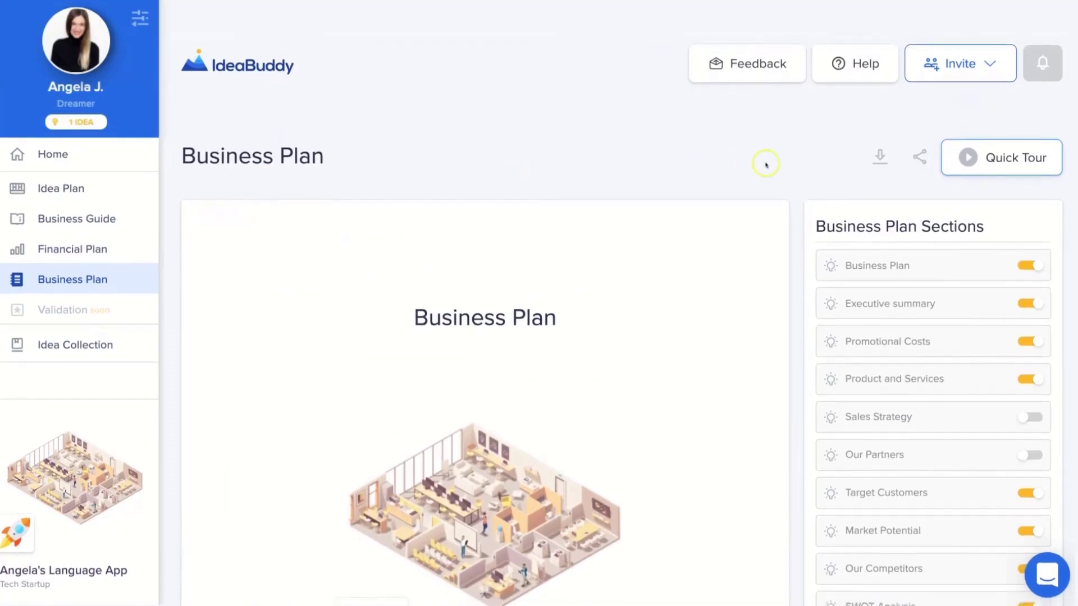
Check the Business Plan's export formats and copy its share link.
left_click(881, 158)
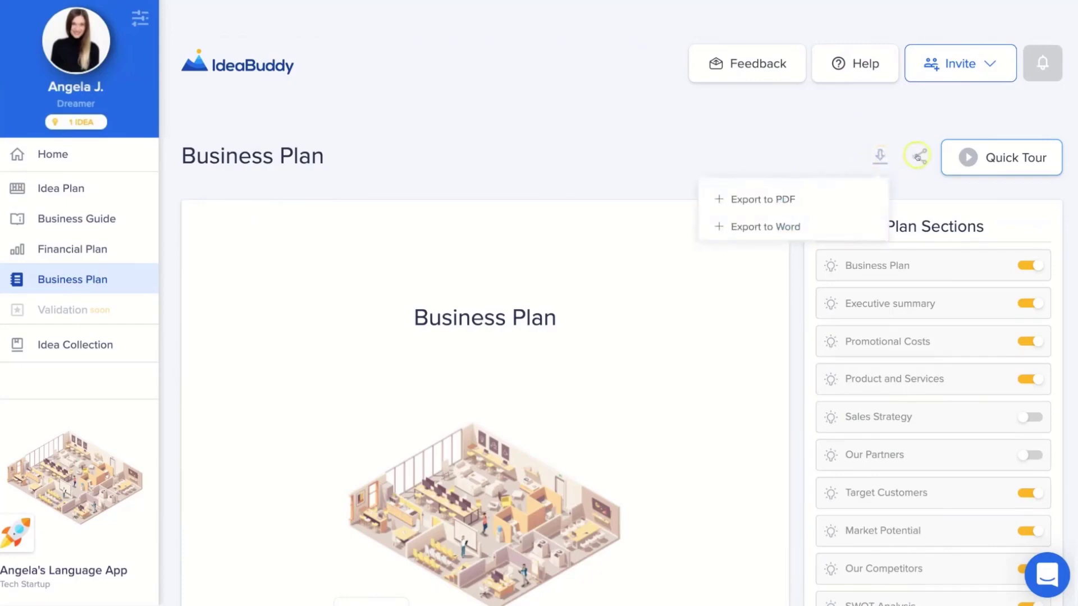
left_click(919, 158)
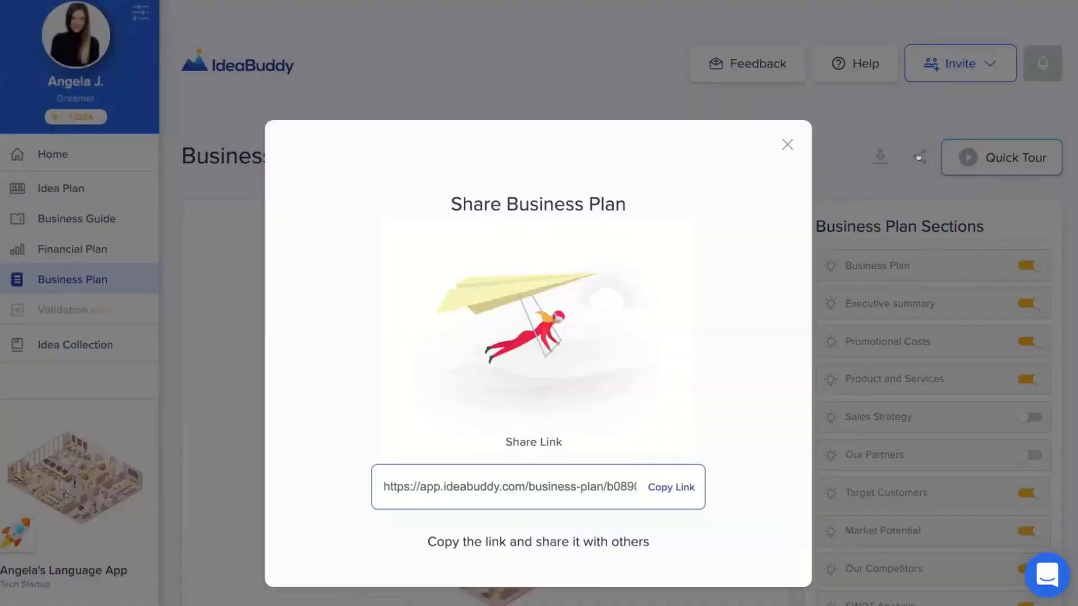
left_click(663, 484)
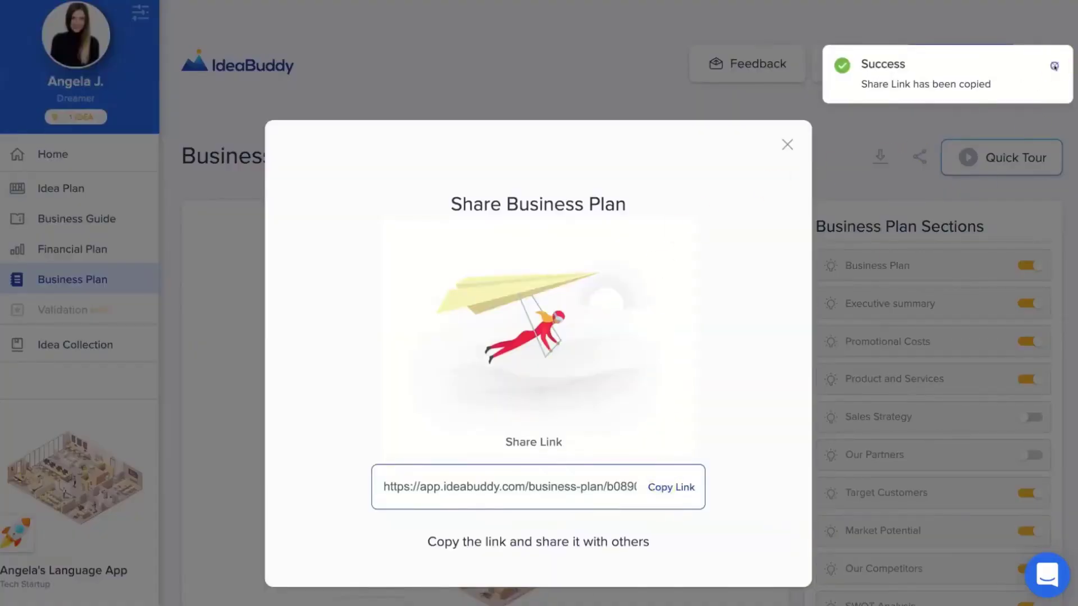
left_click(1055, 66)
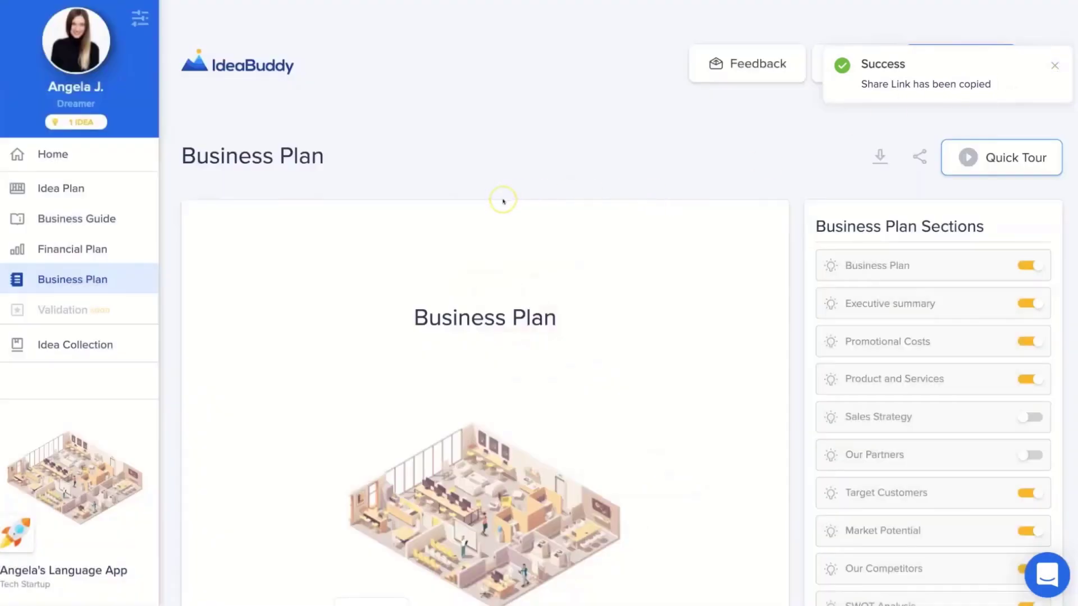
scroll(503, 201, "down", 5)
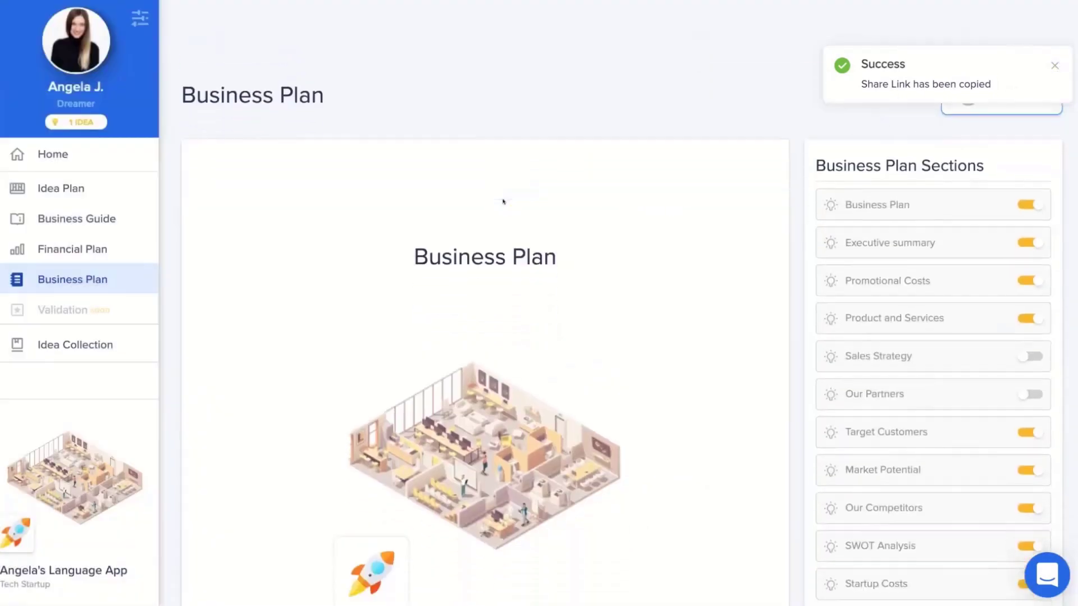
scroll(503, 201, "down", 1)
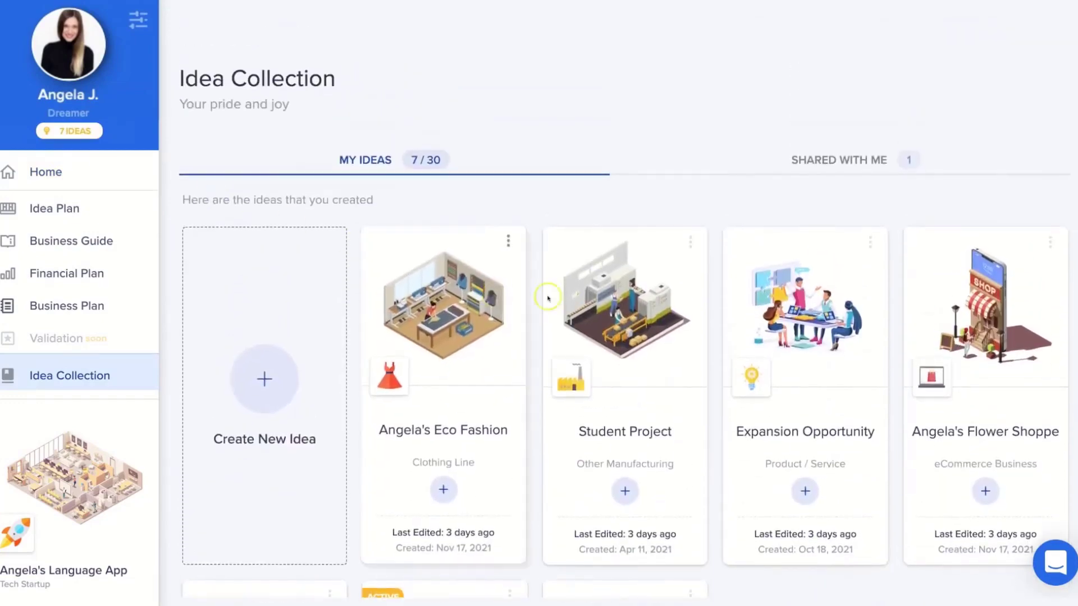
Review the permissions of the Guest and Buddy roles offered for inviting collaborators from the Idea Collection.
left_click(947, 312)
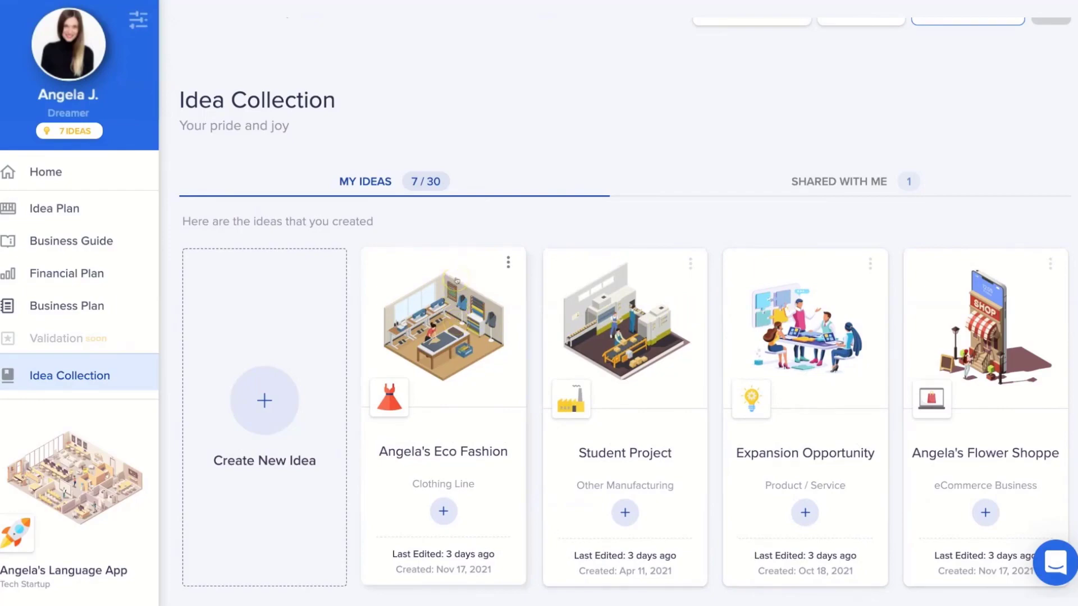
scroll(688, 221, "up", 2)
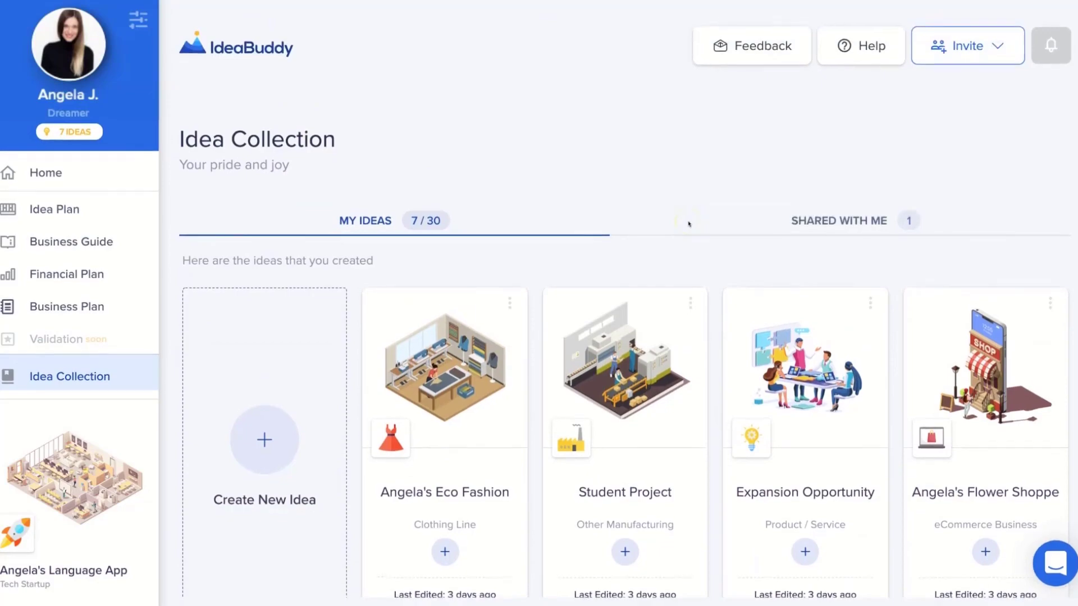
left_click(996, 46)
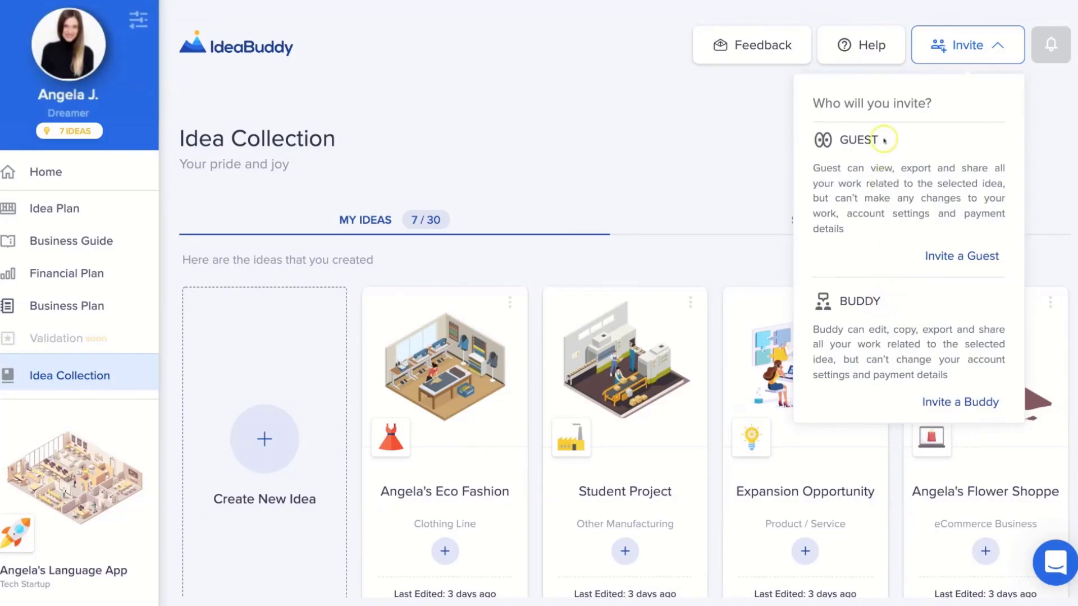
left_click_drag(938, 168, 987, 168)
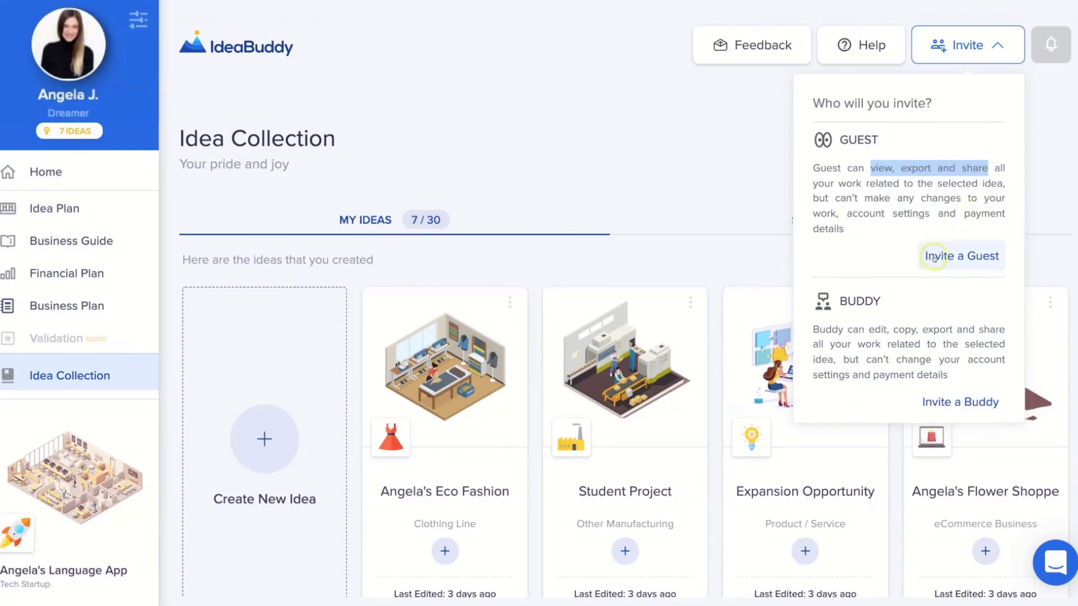
left_click(904, 299)
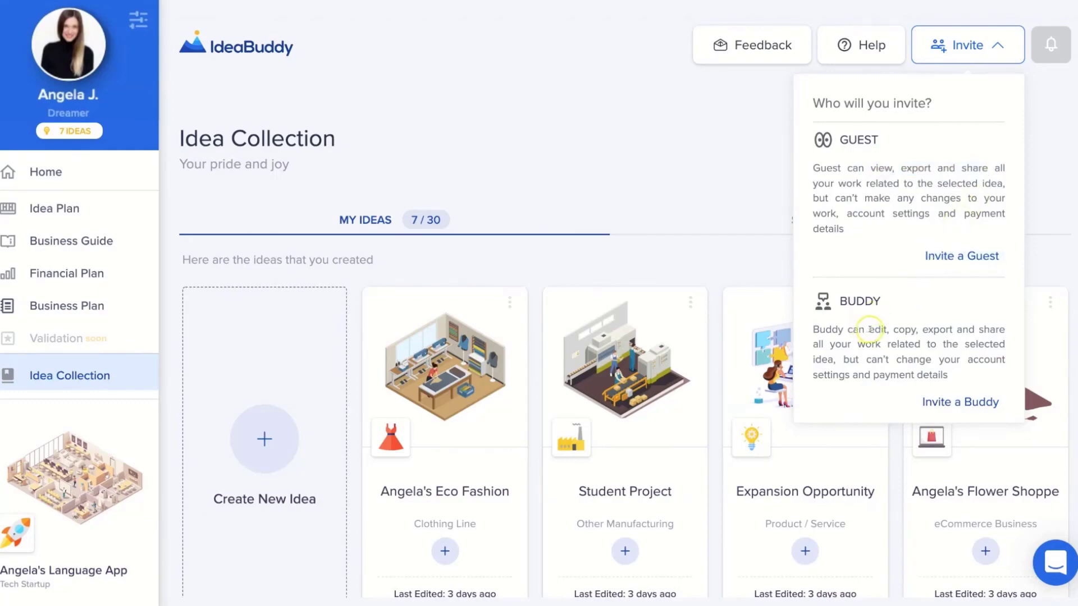
left_click_drag(868, 330, 1003, 332)
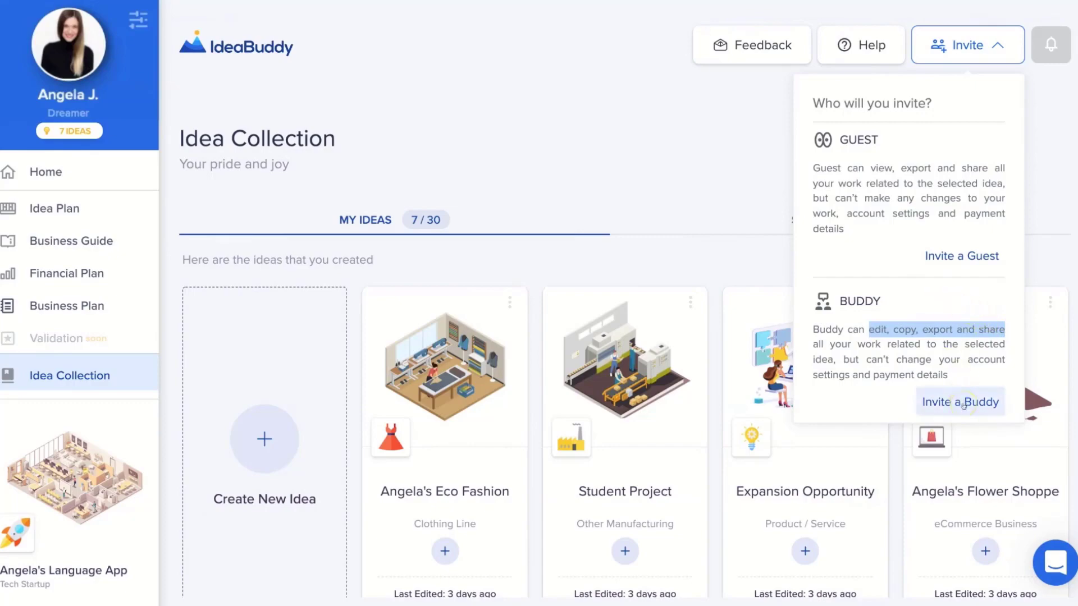
left_click(897, 305)
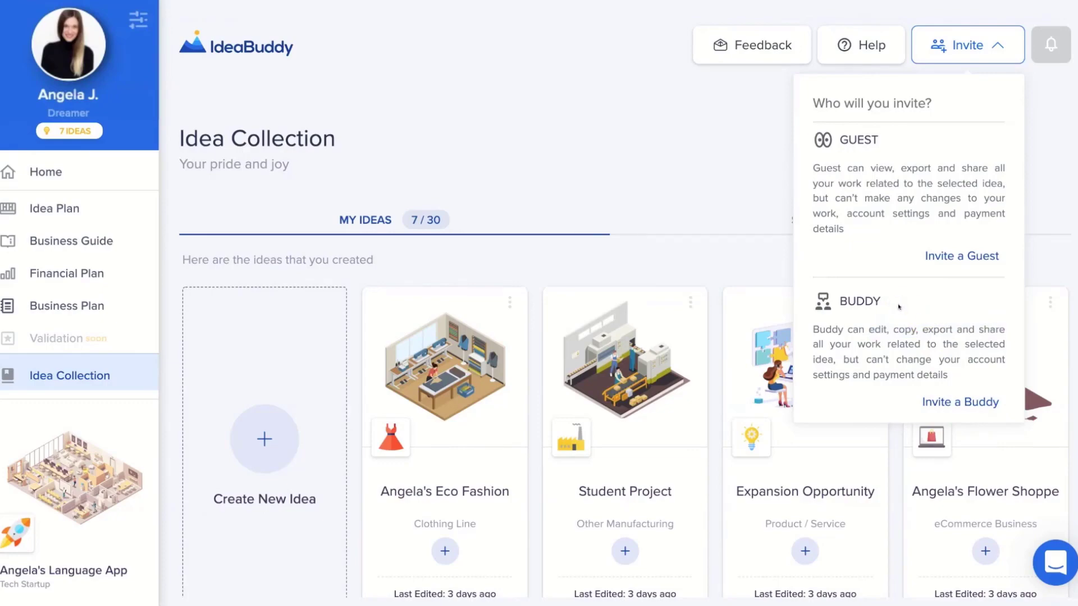
left_click(708, 170)
left_click(712, 201)
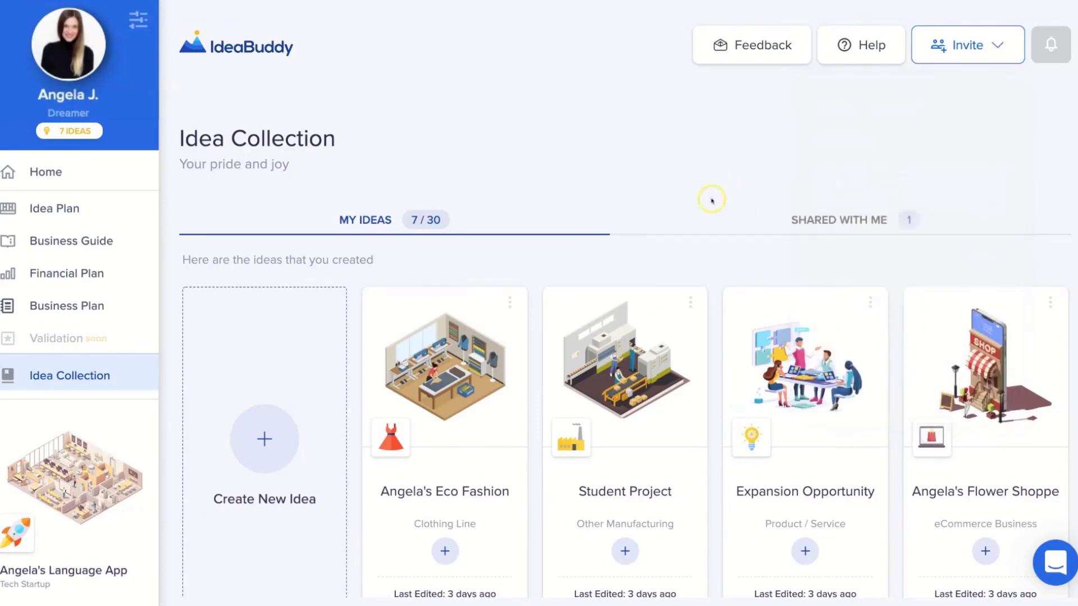
View the ideas shared with this account in the Idea Collection and return to the account's own ideas.
left_click(824, 220)
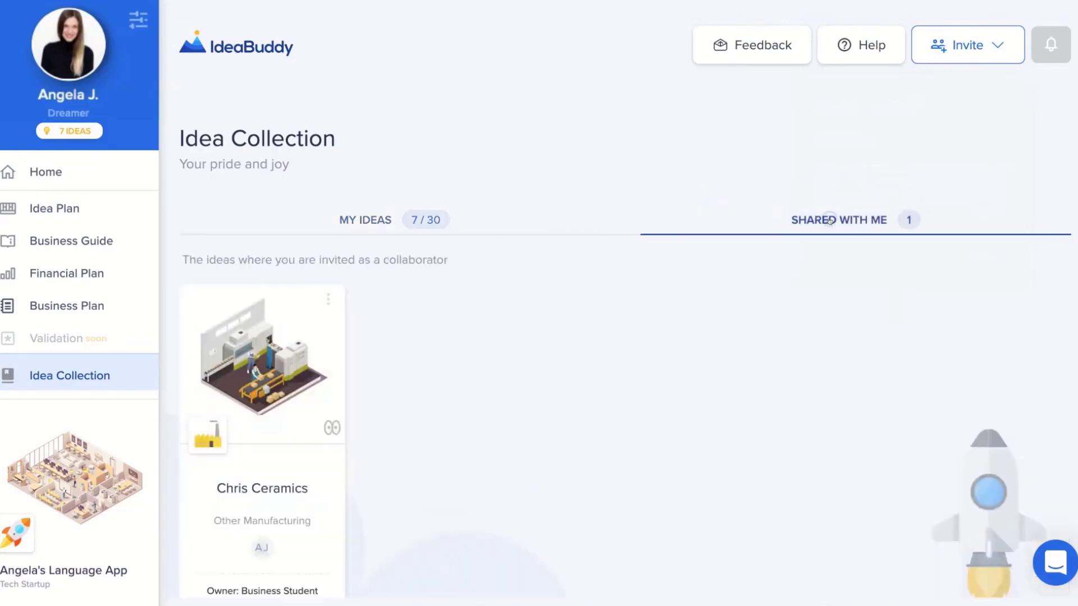
scroll(828, 221, "down", 2)
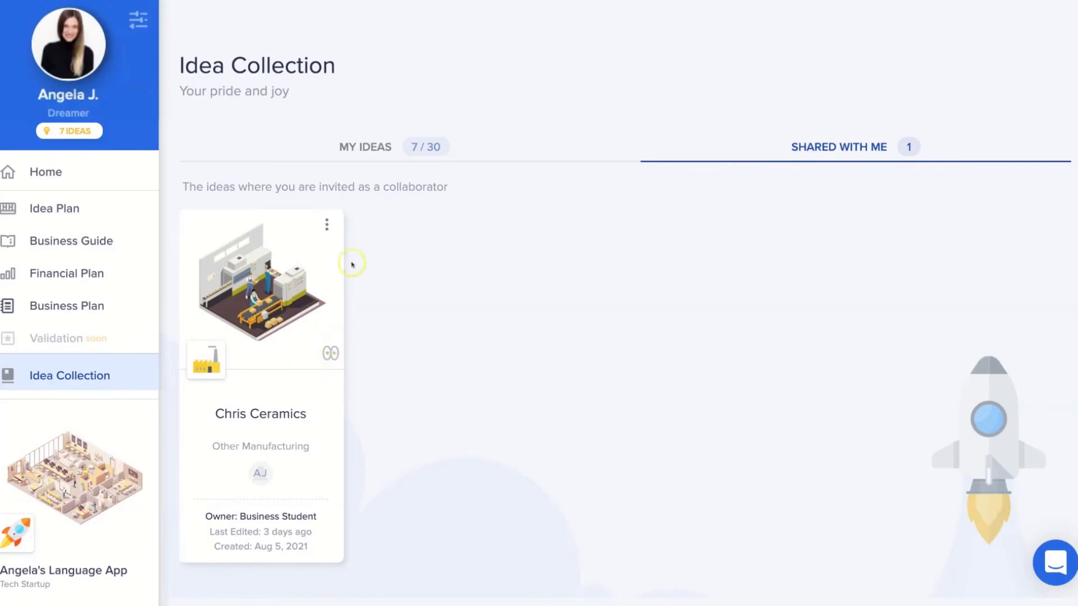
left_click(360, 187)
left_click(363, 145)
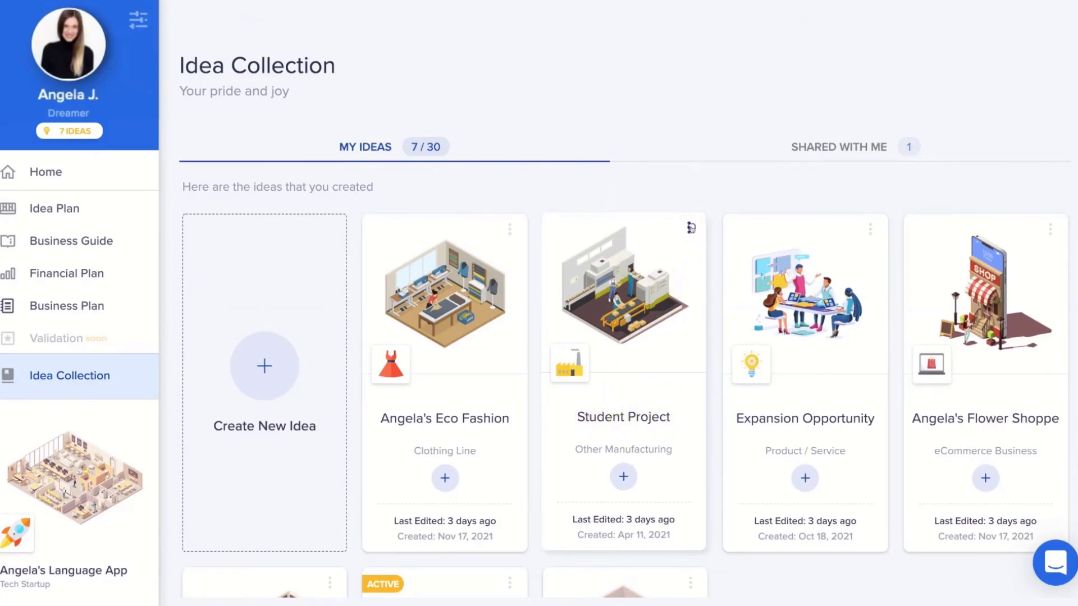
Duplicate the Student Project idea in the Idea Collection, confirming the copy.
left_click(690, 228)
left_click(641, 292)
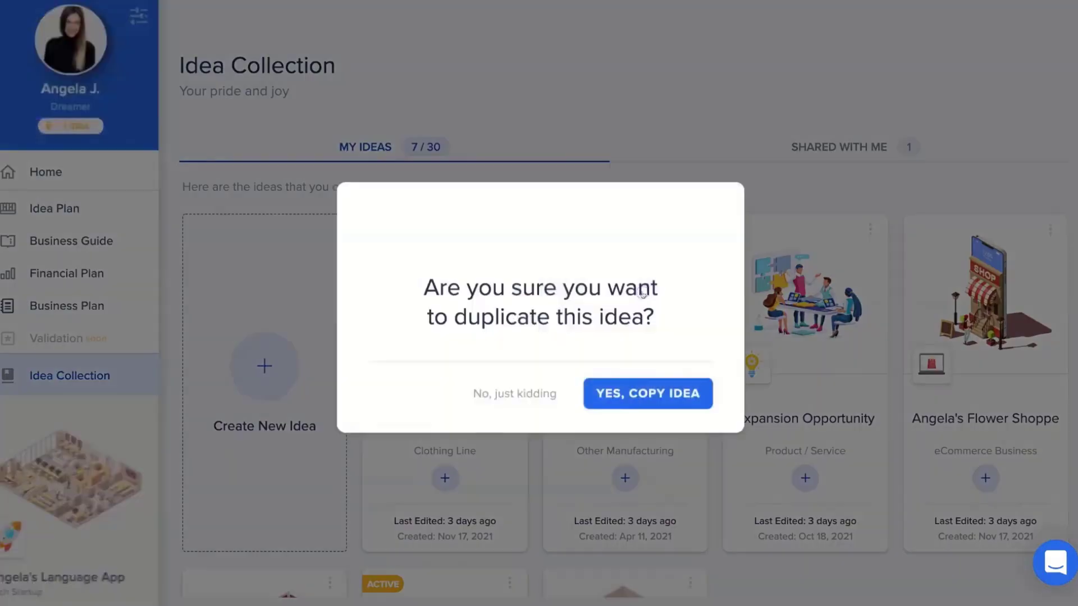
left_click(628, 423)
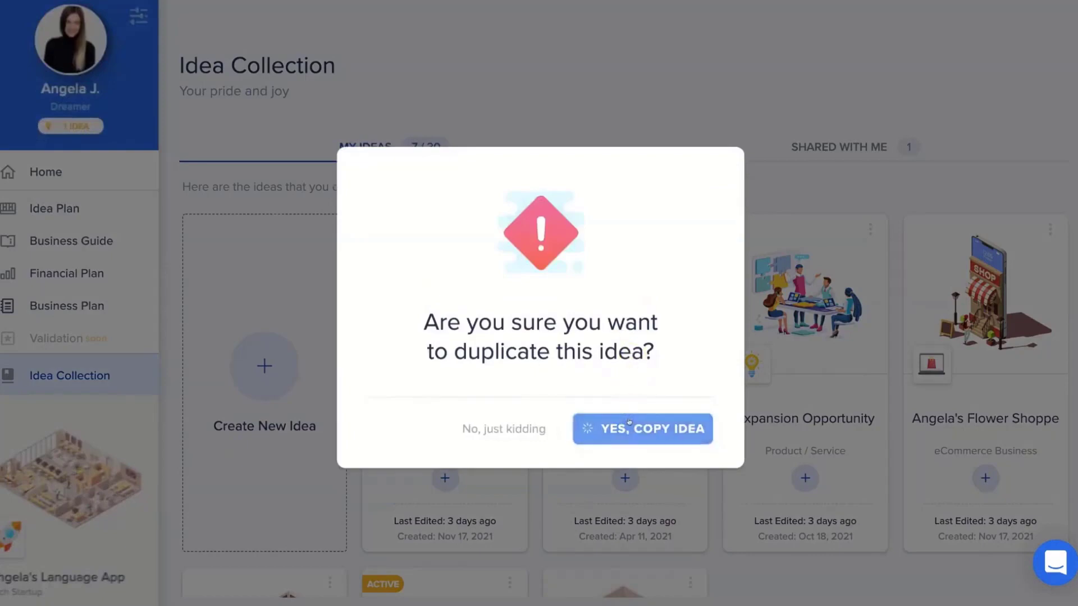